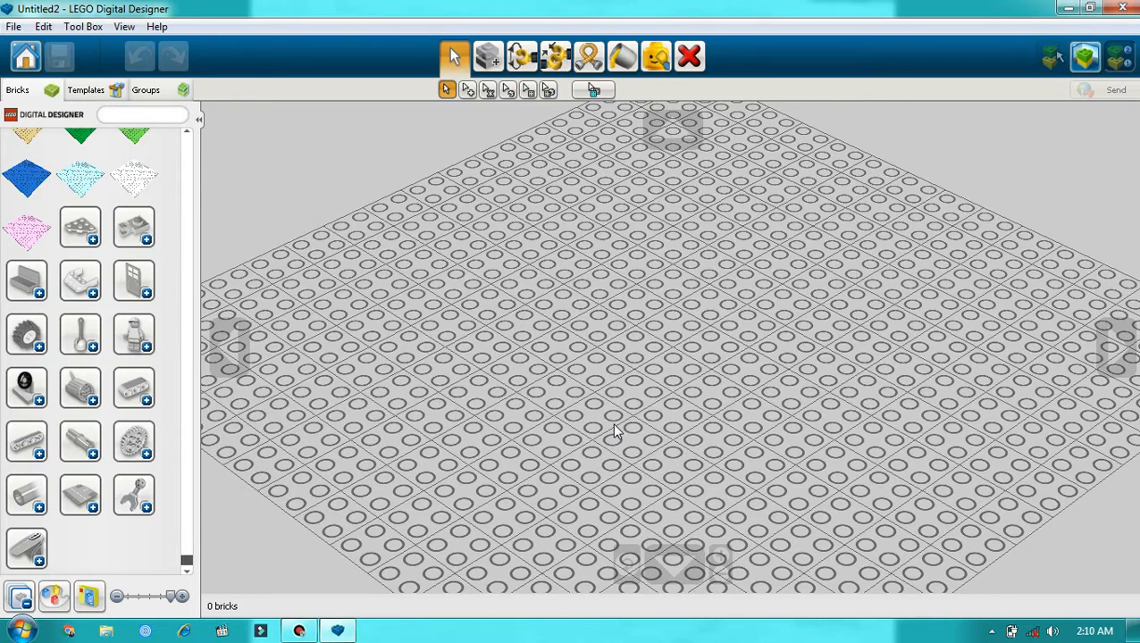
# Step: Collapse the expanded plate category in the brick palette
pyautogui.moveTo(187, 561); pyautogui.dragTo(186, 143)
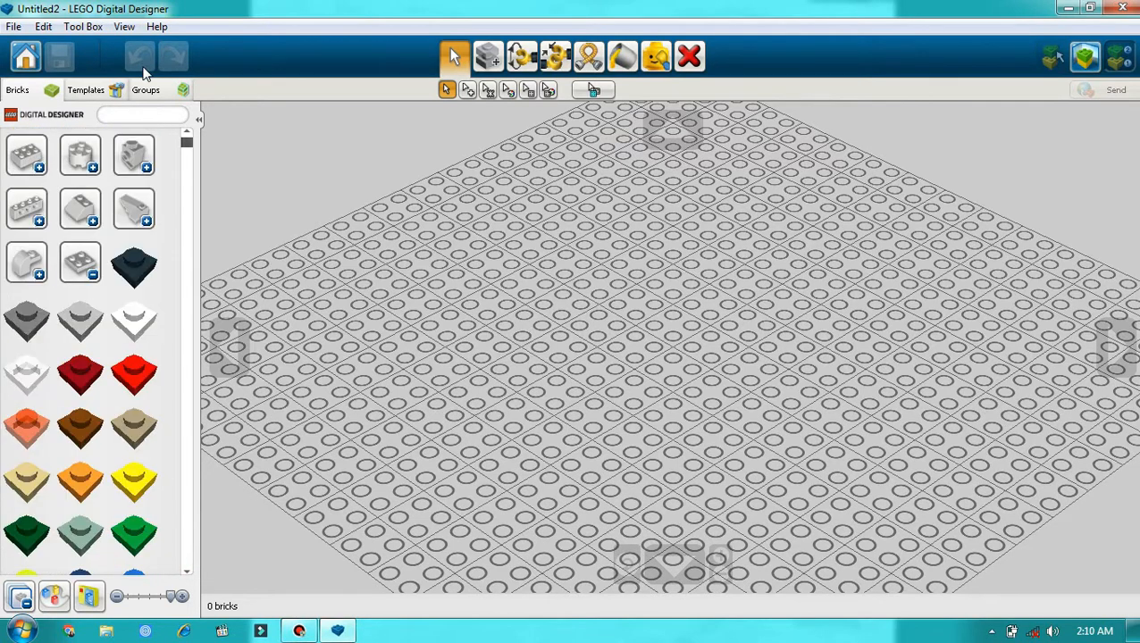
pyautogui.click(80, 262)
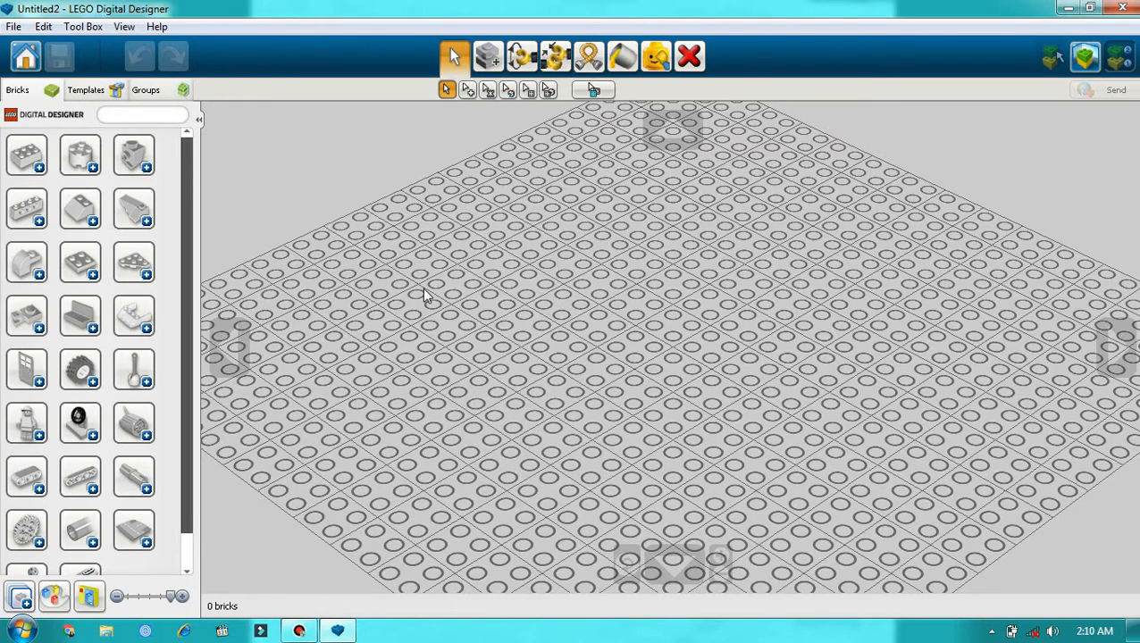
pyautogui.scroll(1, 424, 289)
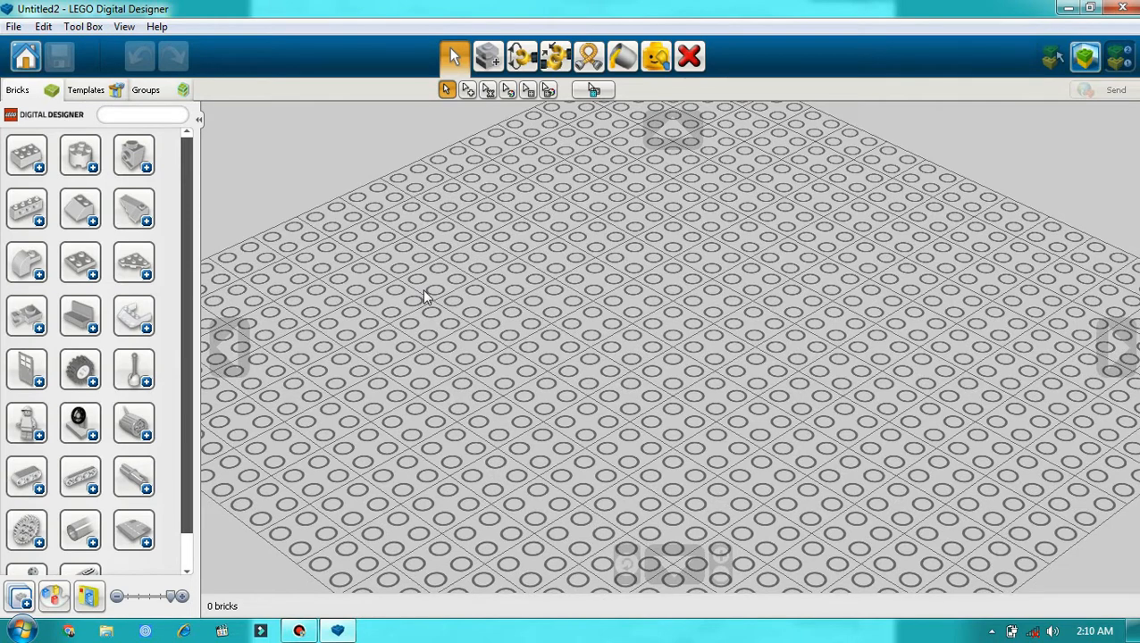
pyautogui.scroll(-4, 425, 295)
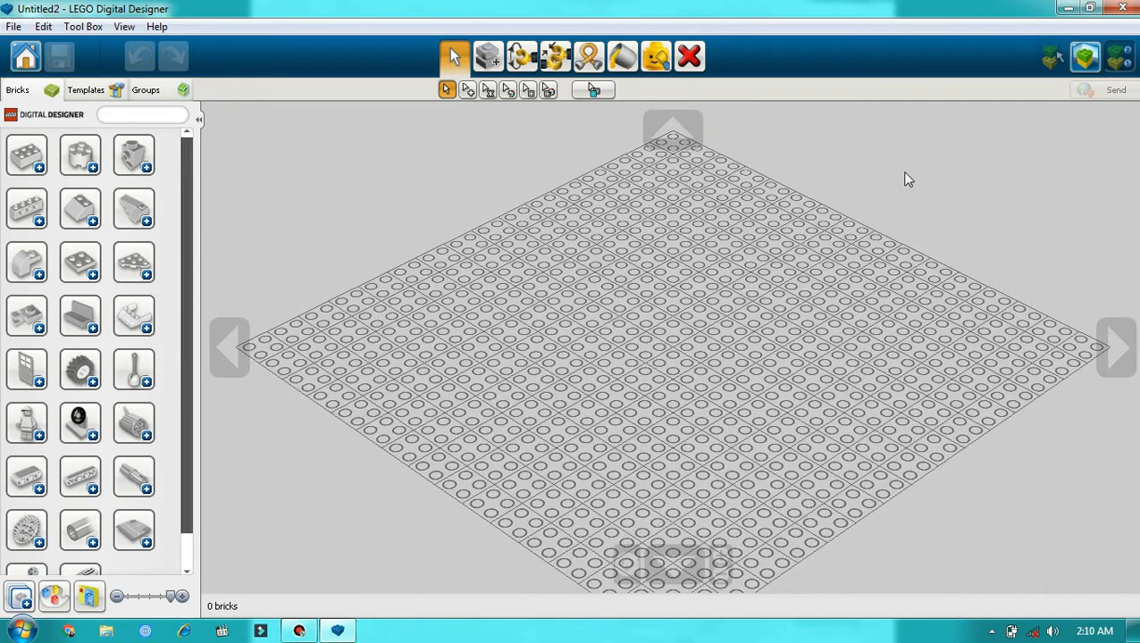
pyautogui.scroll(2, 840, 375)
pyautogui.scroll(-1, 694, 556)
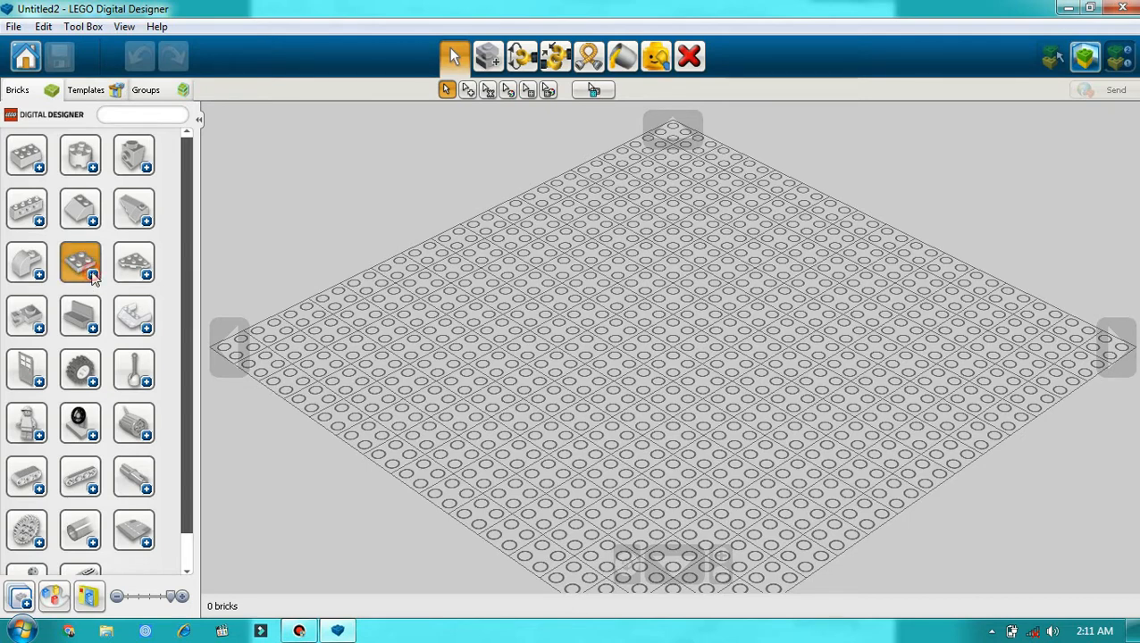
# Step: Place a green PLATE 16X16 from the plate category in one corner of the building grid, seen from above
pyautogui.click(93, 275)
pyautogui.moveTo(187, 147); pyautogui.dragTo(188, 556)
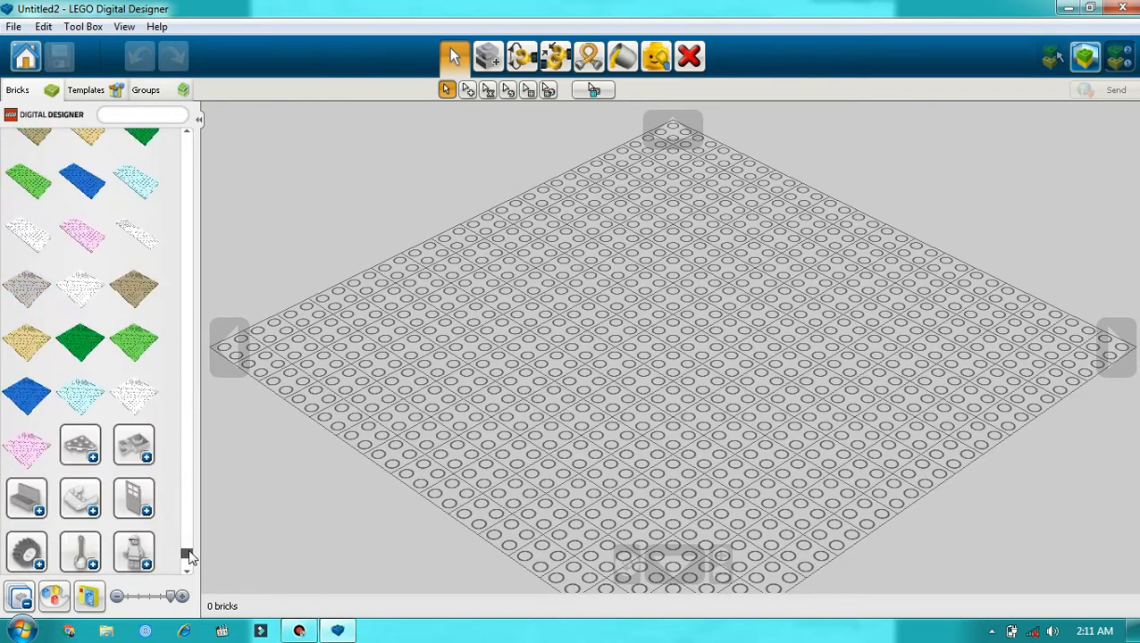
pyautogui.click(138, 348)
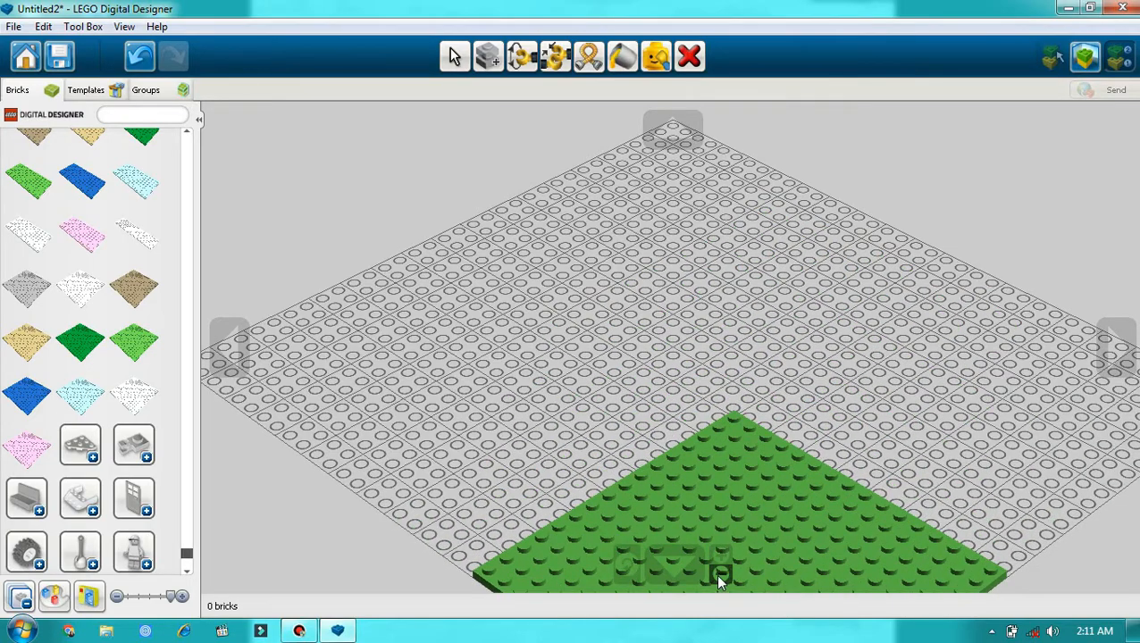
pyautogui.click(718, 577)
pyautogui.click(718, 577)
pyautogui.click(718, 577)
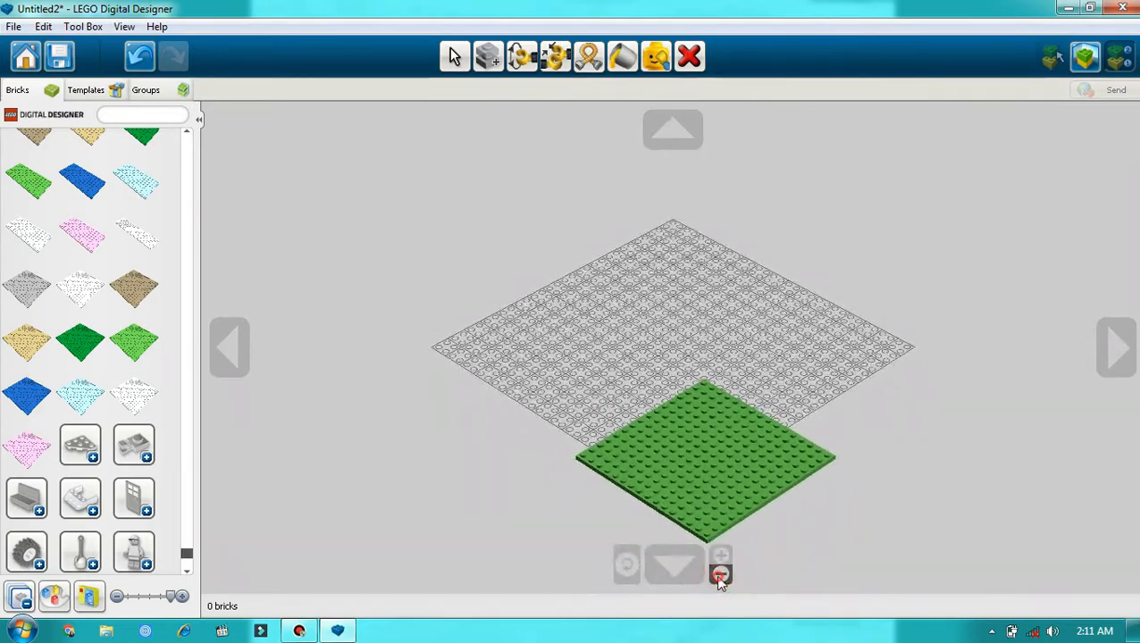
pyautogui.click(718, 577)
pyautogui.click(659, 573)
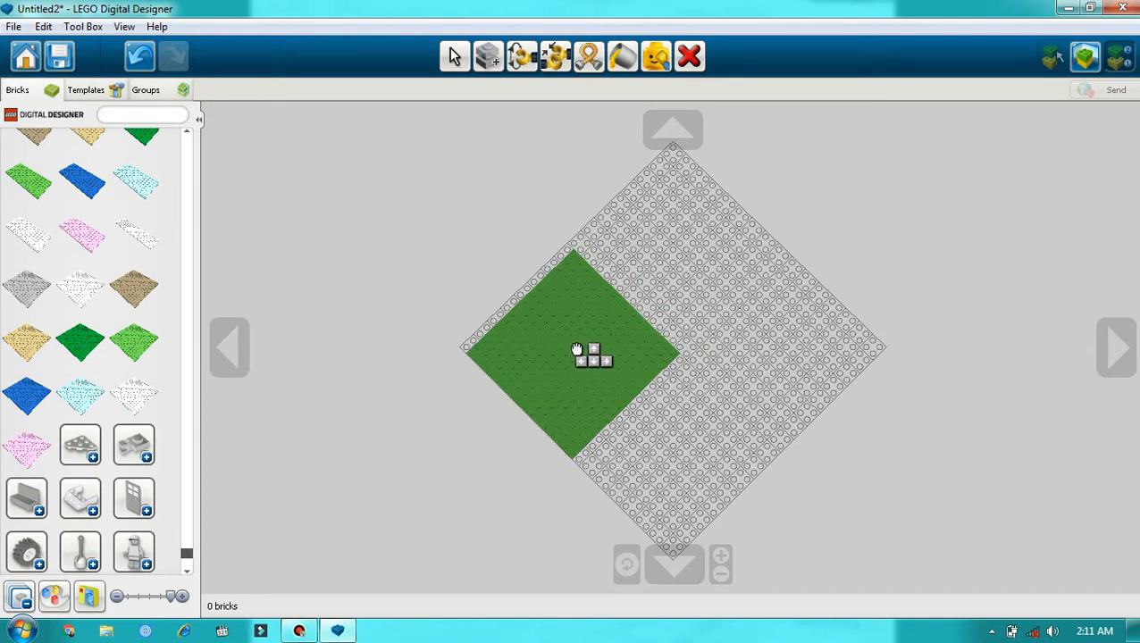
pyautogui.click(571, 346)
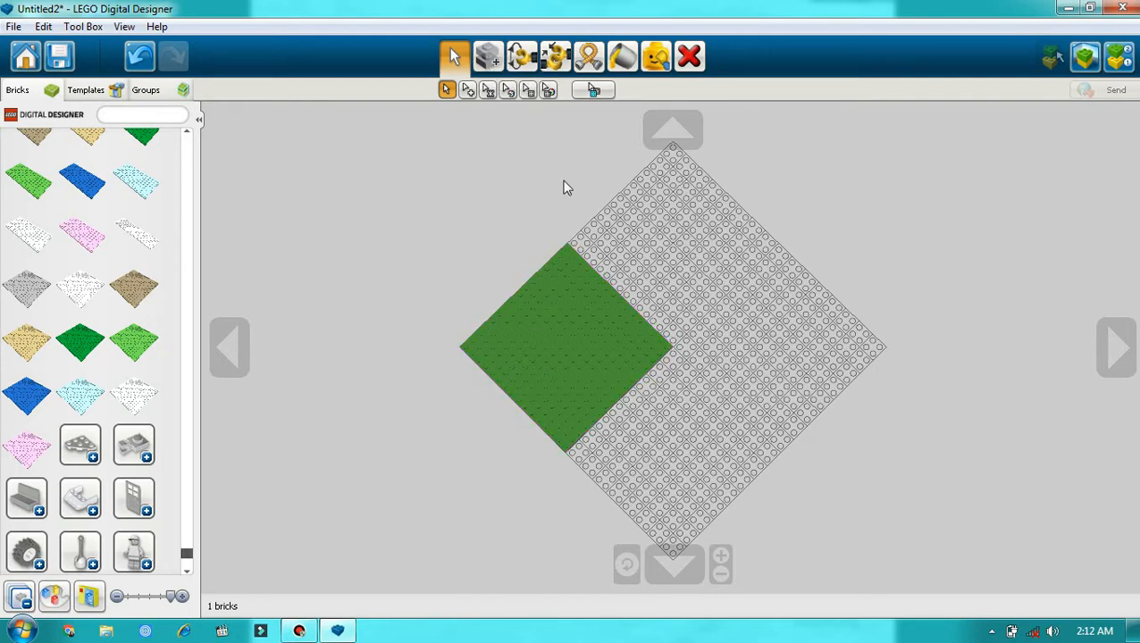
# Step: Clone the green plate twice to form a straight row of three plates along the far edge
pyautogui.click(499, 57)
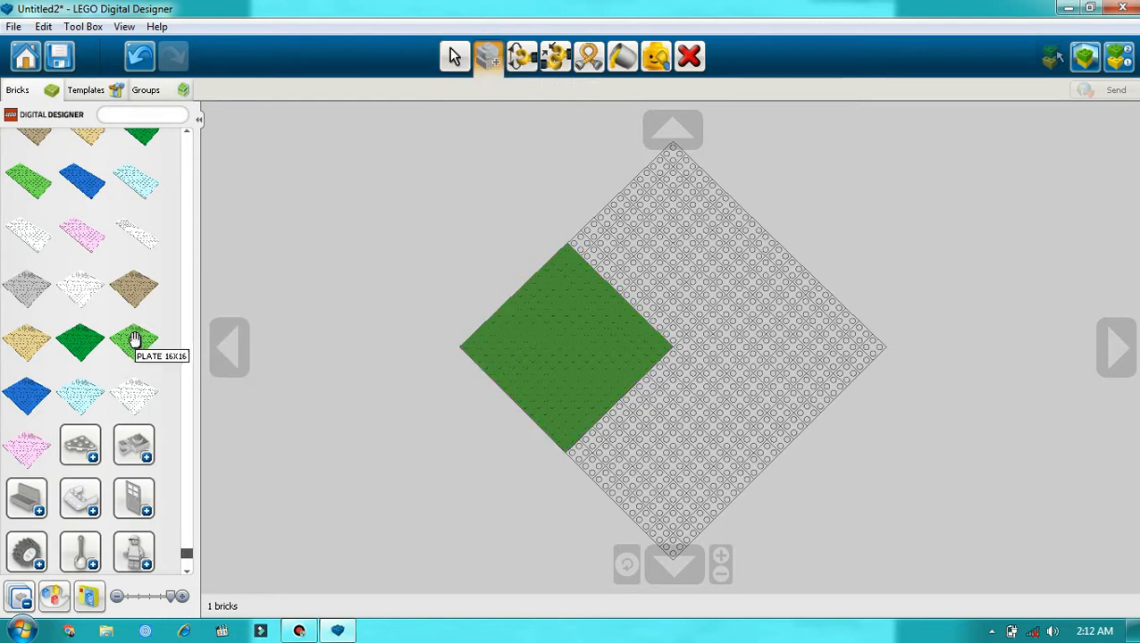
pyautogui.click(585, 347)
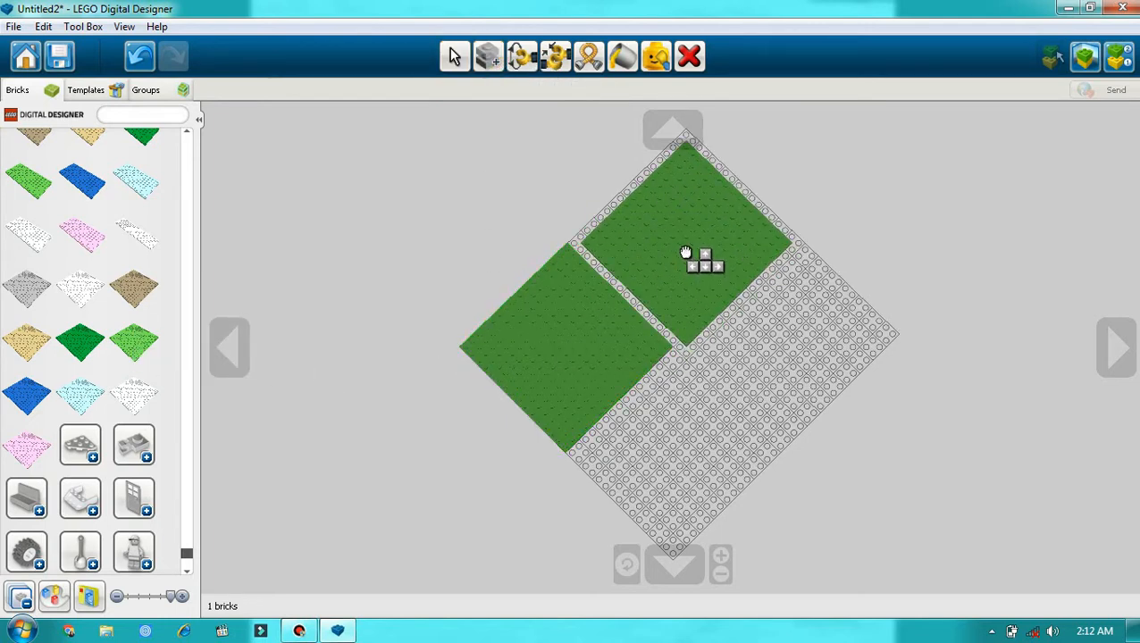
pyautogui.click(679, 248)
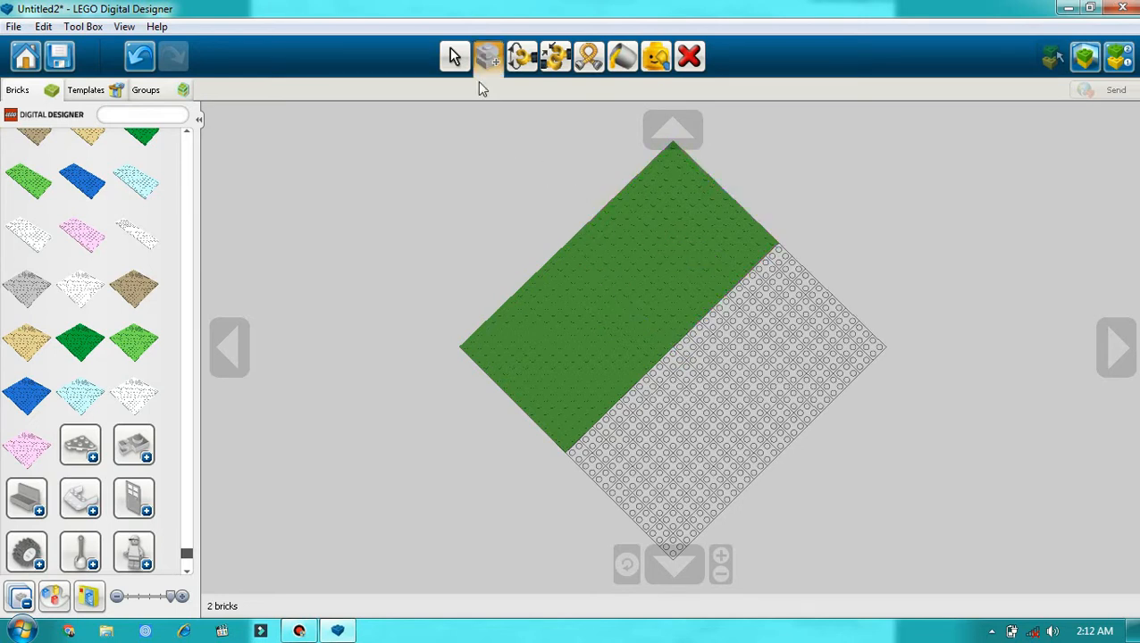
pyautogui.click(707, 224)
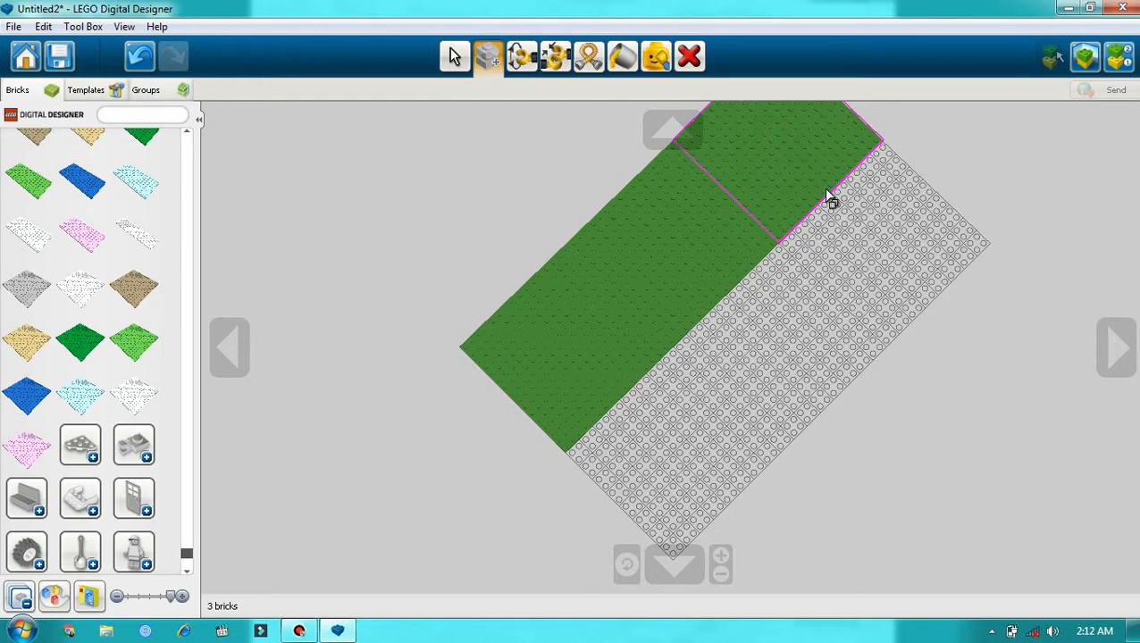
# Step: Clone two more green plates from the end of the row to form the second side of an L shape
pyautogui.click(908, 251)
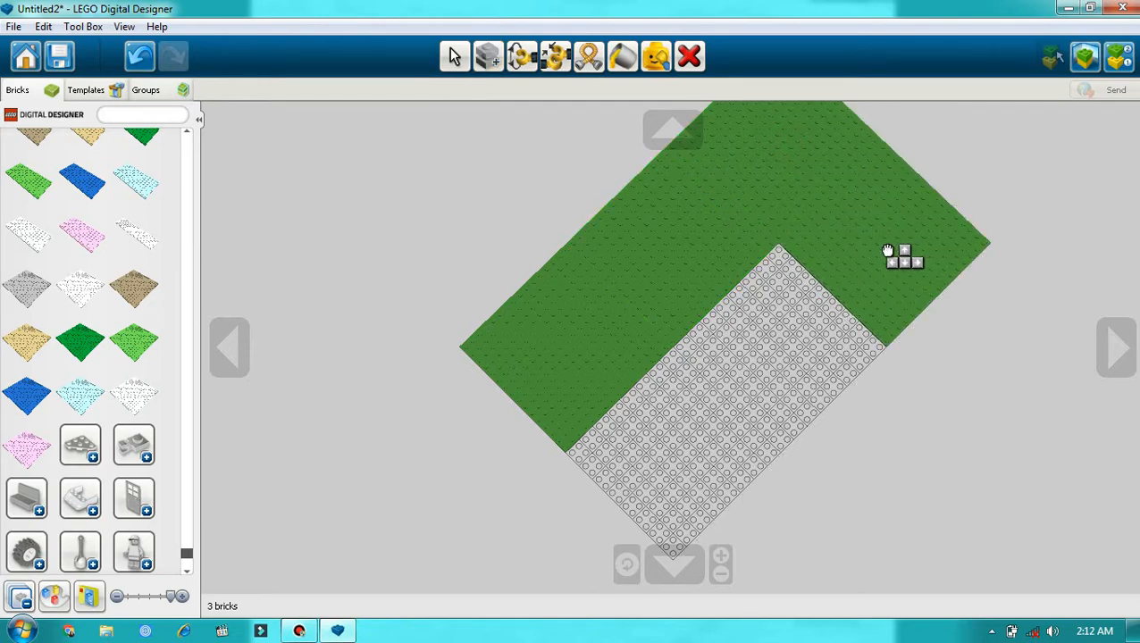
pyautogui.click(885, 250)
pyautogui.click(886, 251)
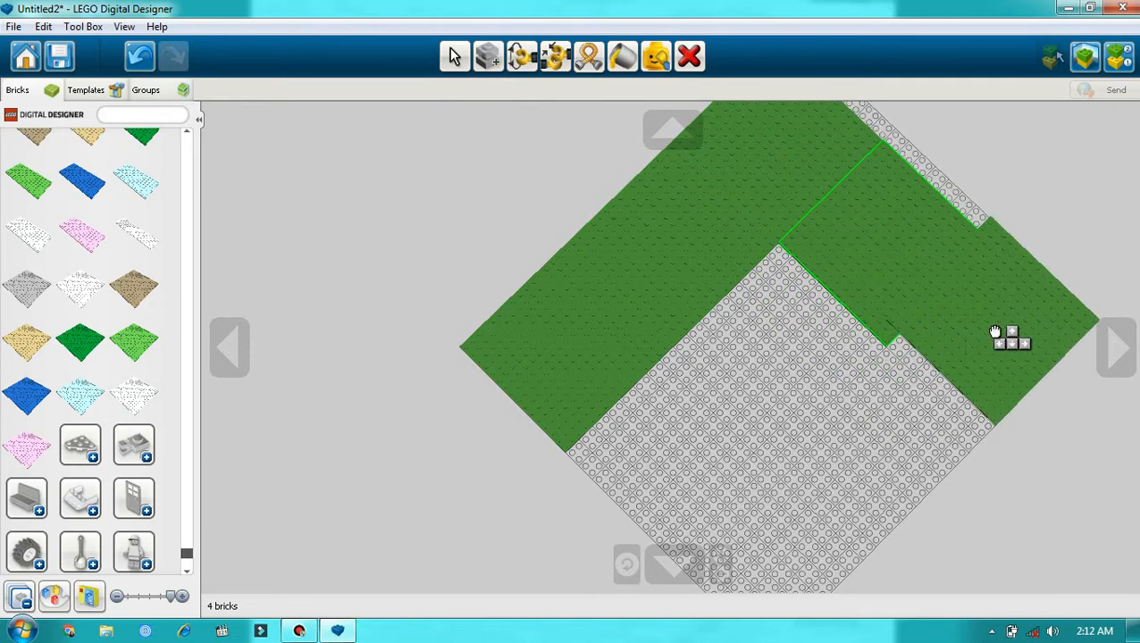
pyautogui.click(998, 355)
# Step: Clone three more green plates to fill the centre of the base and the two positions diagonally in front of it
pyautogui.click(997, 355)
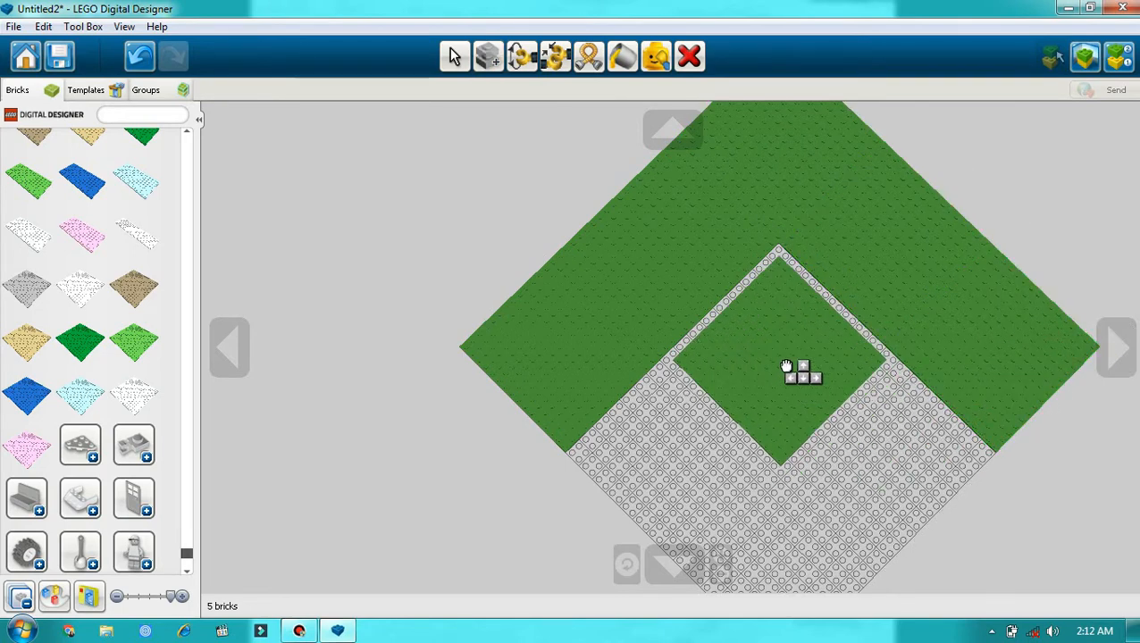
pyautogui.click(780, 361)
pyautogui.click(781, 361)
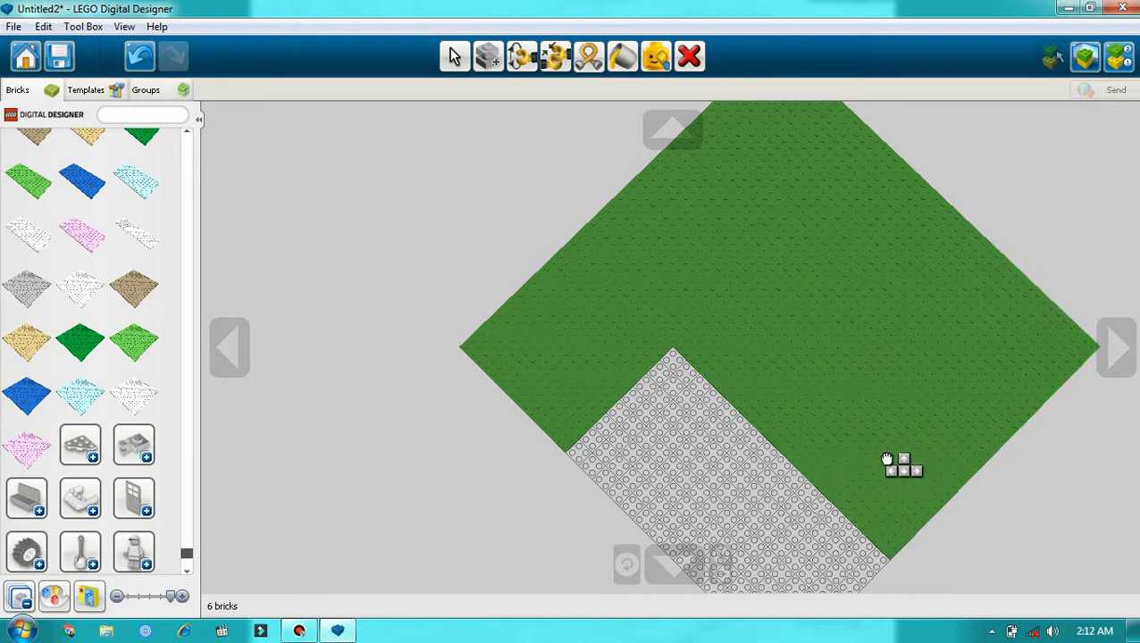
pyautogui.click(671, 476)
pyautogui.moveTo(672, 475); pyautogui.dragTo(679, 460)
pyautogui.click(678, 458)
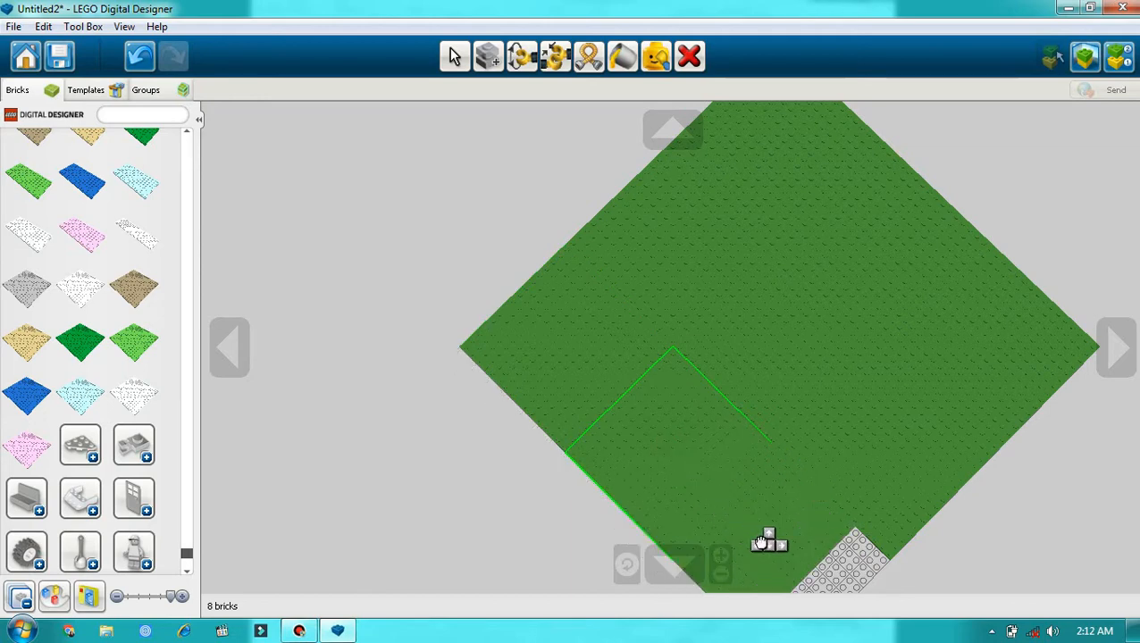
# Step: Place one last green plate clone in the empty near corner to complete the 3x3 base, and return to the Selection tool
pyautogui.click(777, 571)
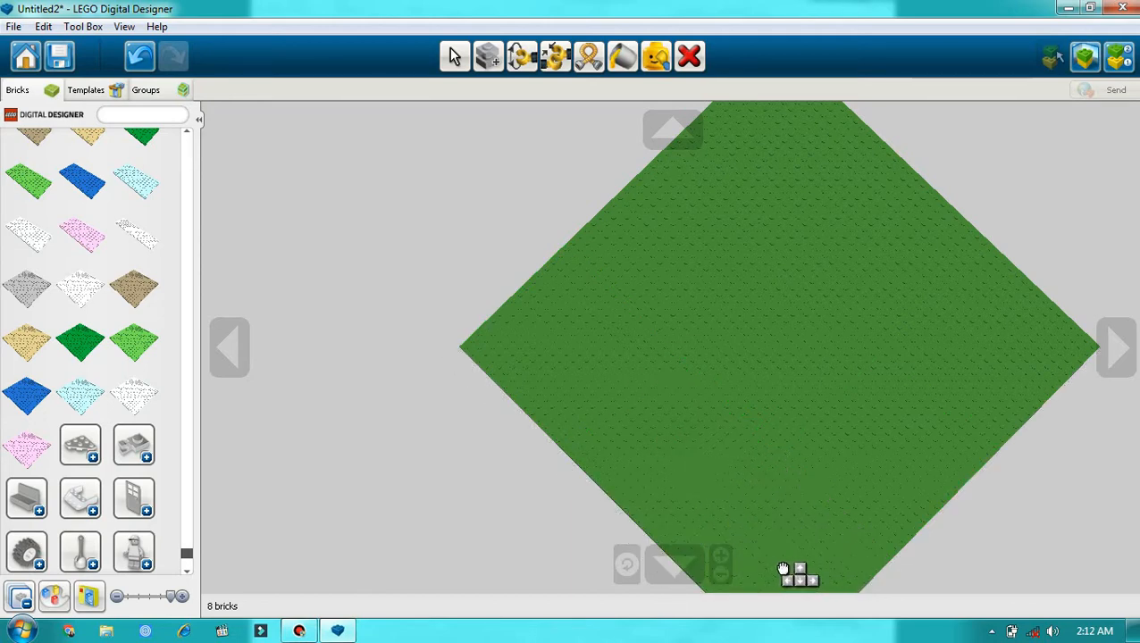
pyautogui.click(786, 536)
pyautogui.click(1012, 435)
pyautogui.scroll(-4, 629, 516)
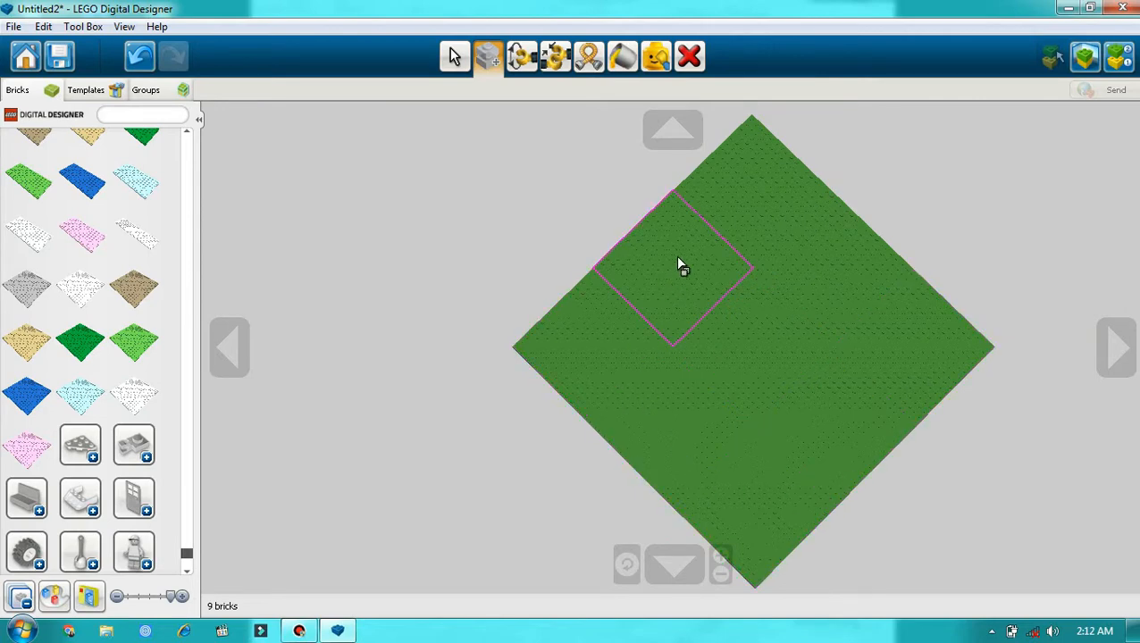
pyautogui.click(453, 55)
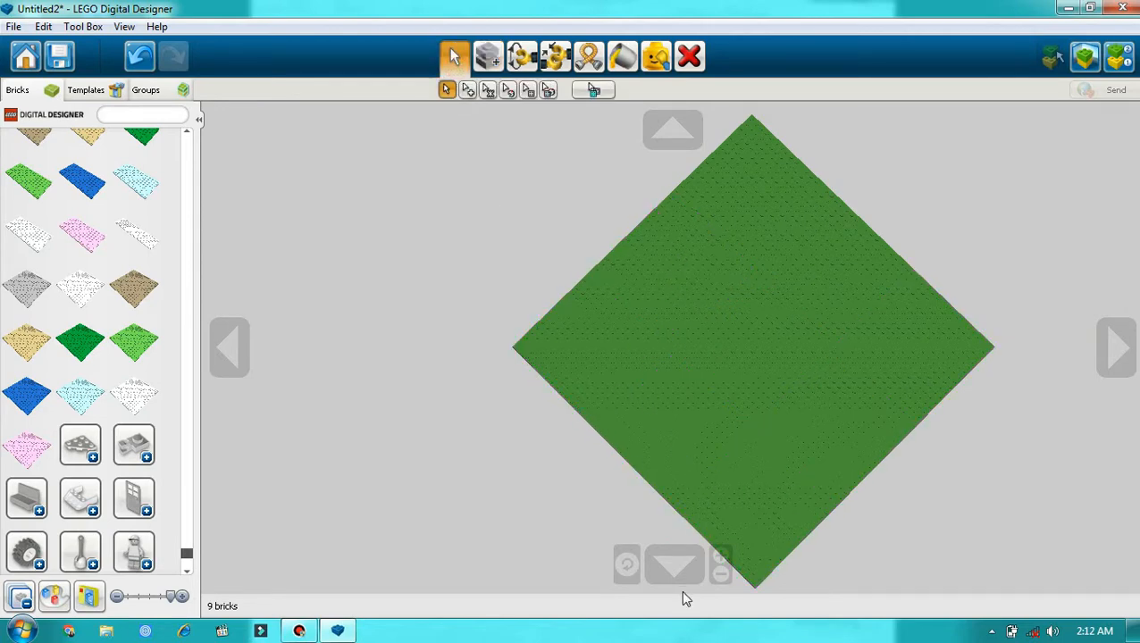
# Step: Examine the assembled green base from several angles and distances
pyautogui.click(677, 127)
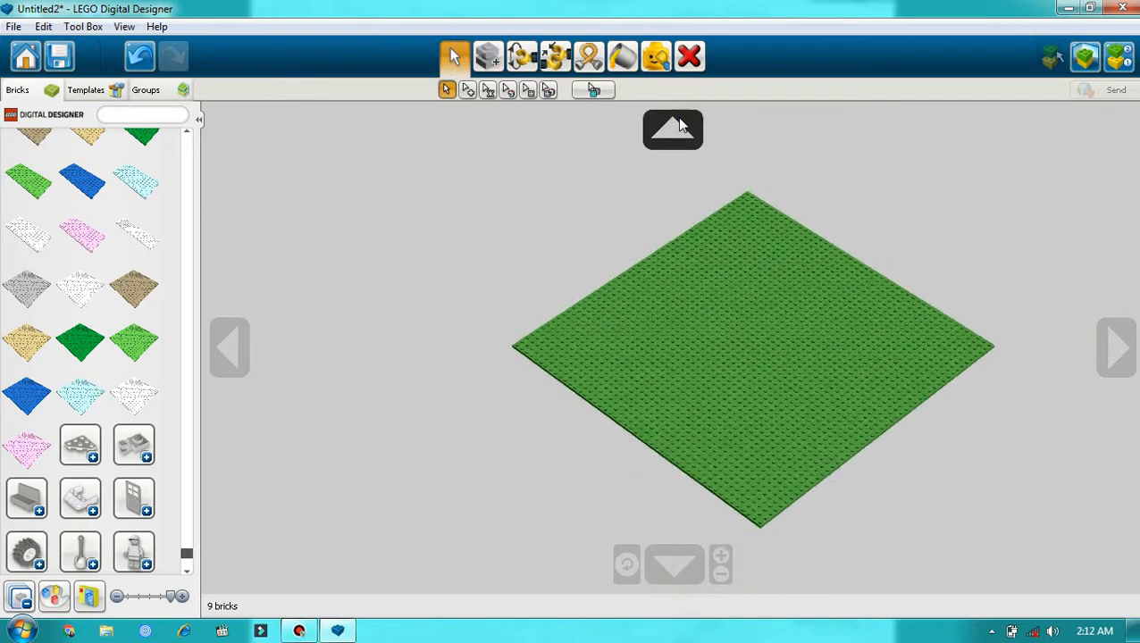
pyautogui.scroll(3, 891, 321)
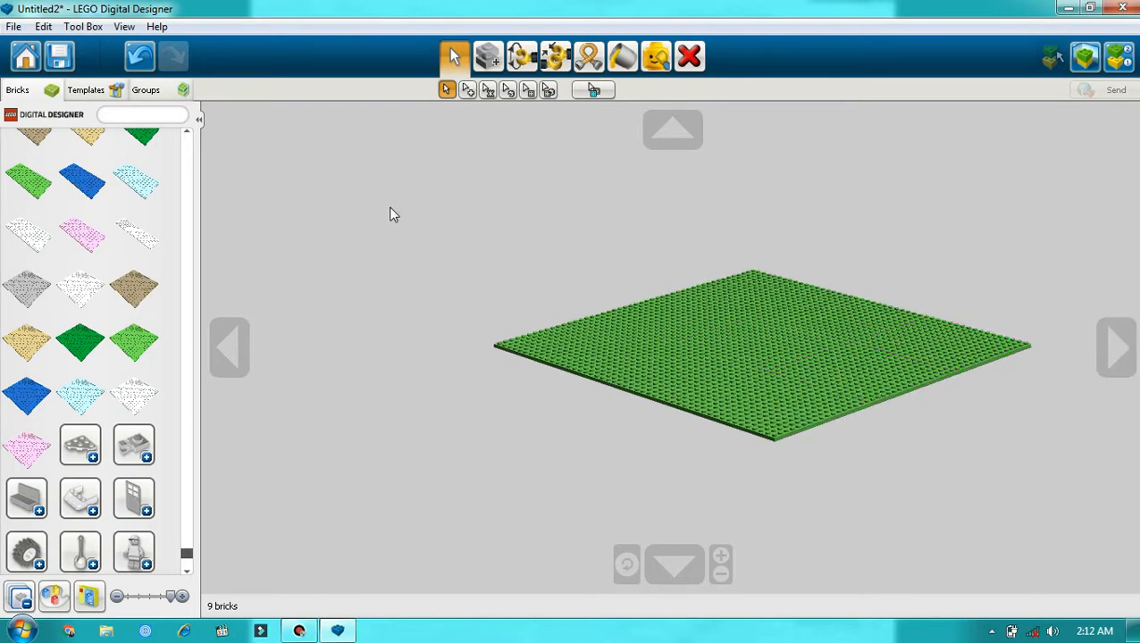
pyautogui.click(686, 572)
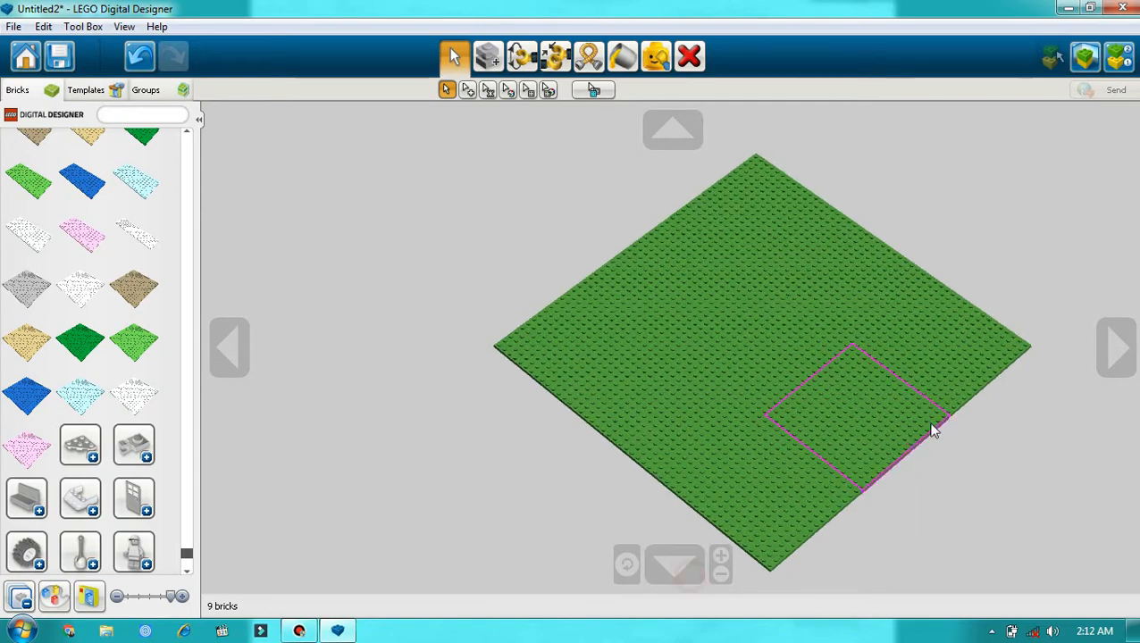
pyautogui.click(1116, 347)
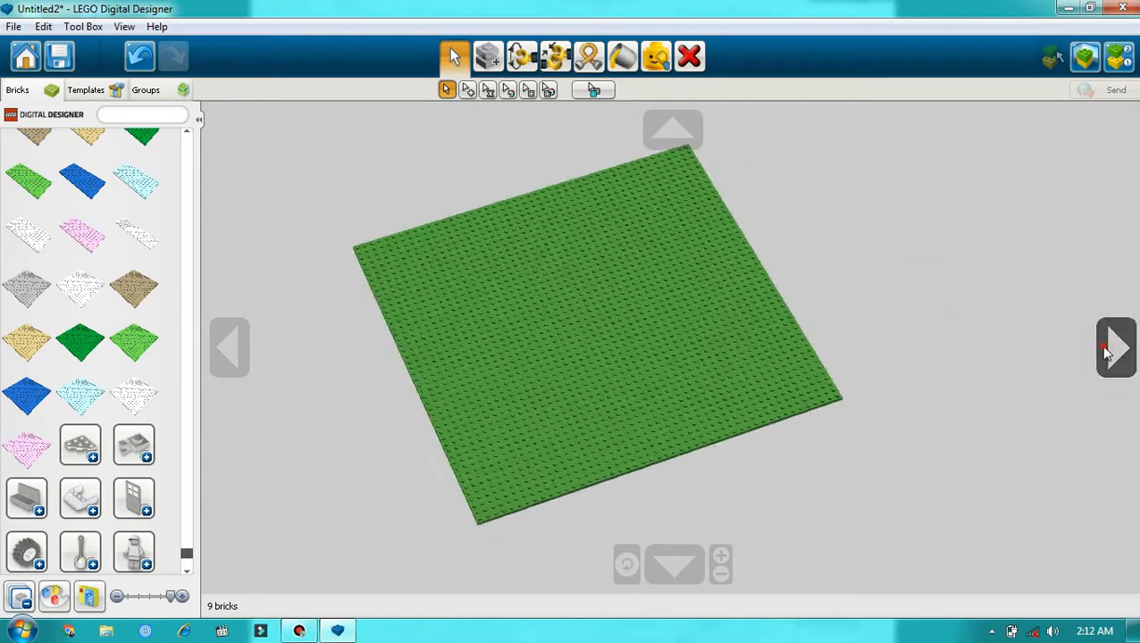
pyautogui.click(241, 347)
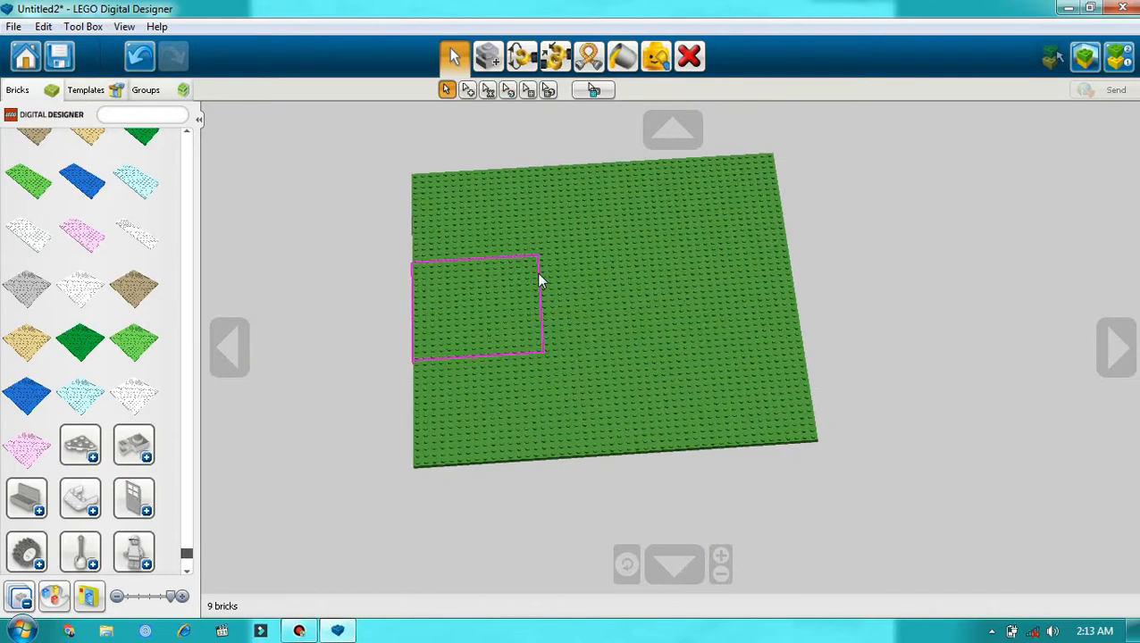
pyautogui.click(672, 130)
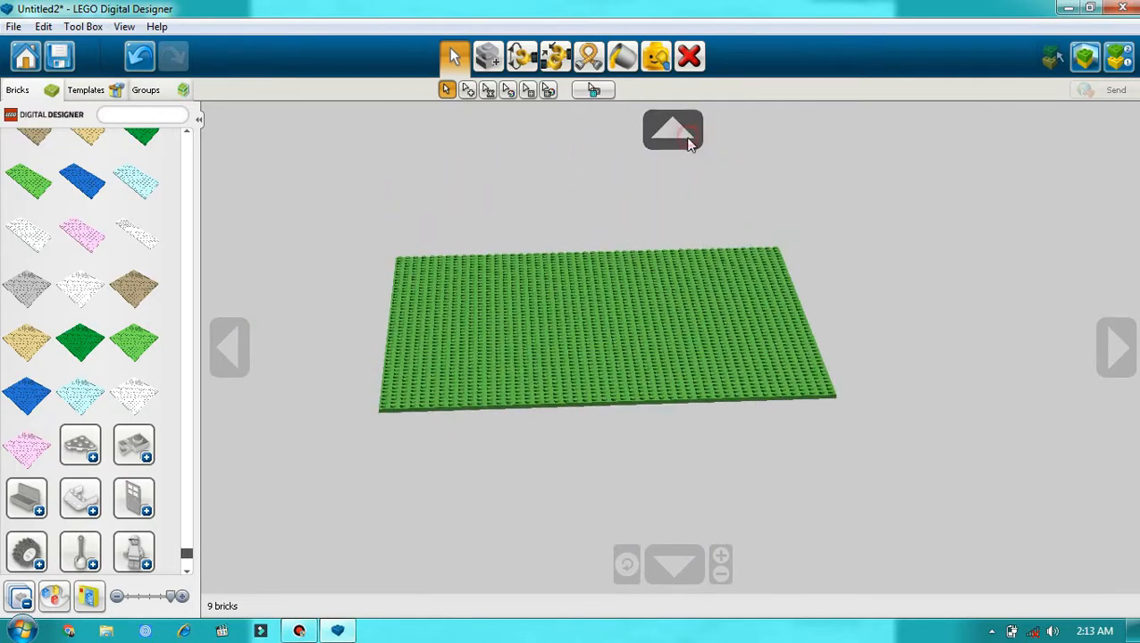
pyautogui.click(241, 354)
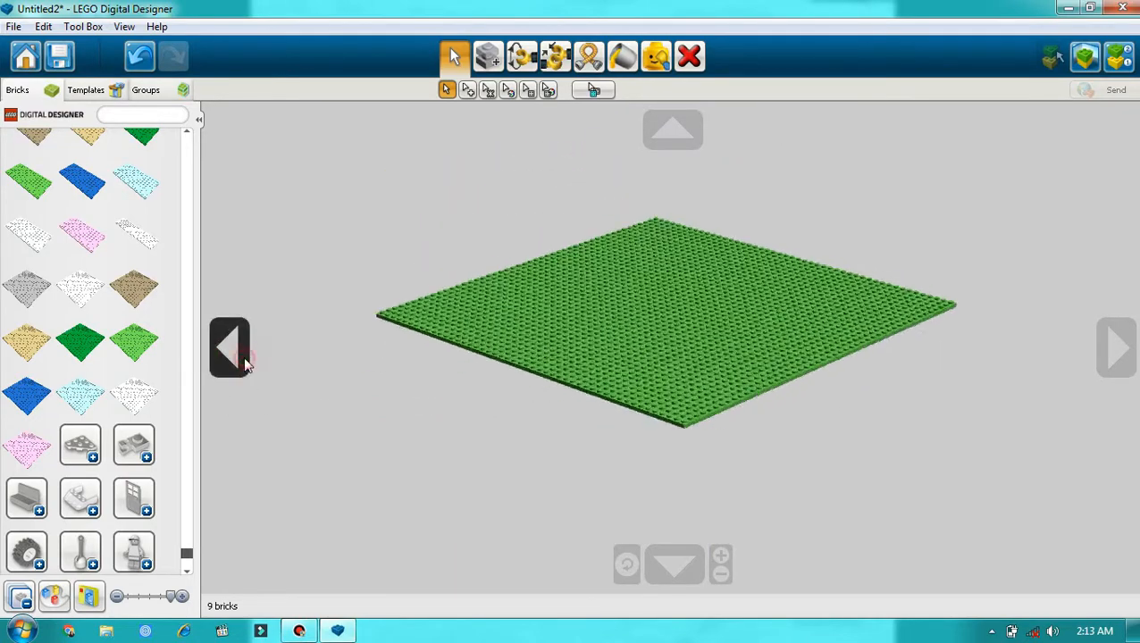
pyautogui.scroll(4, 862, 380)
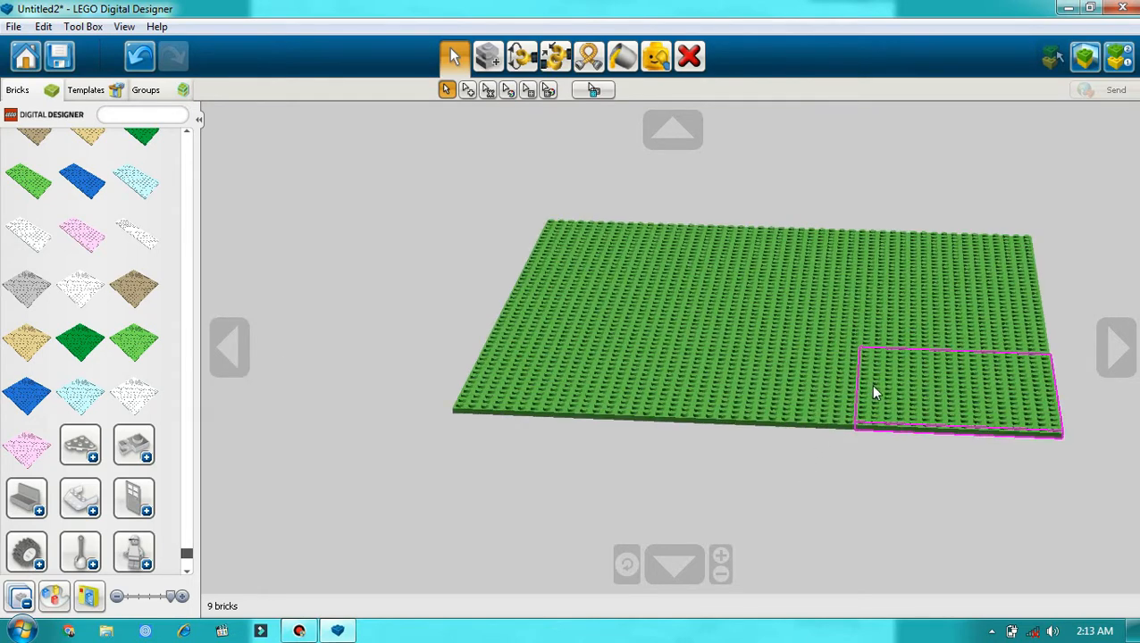
pyautogui.click(626, 566)
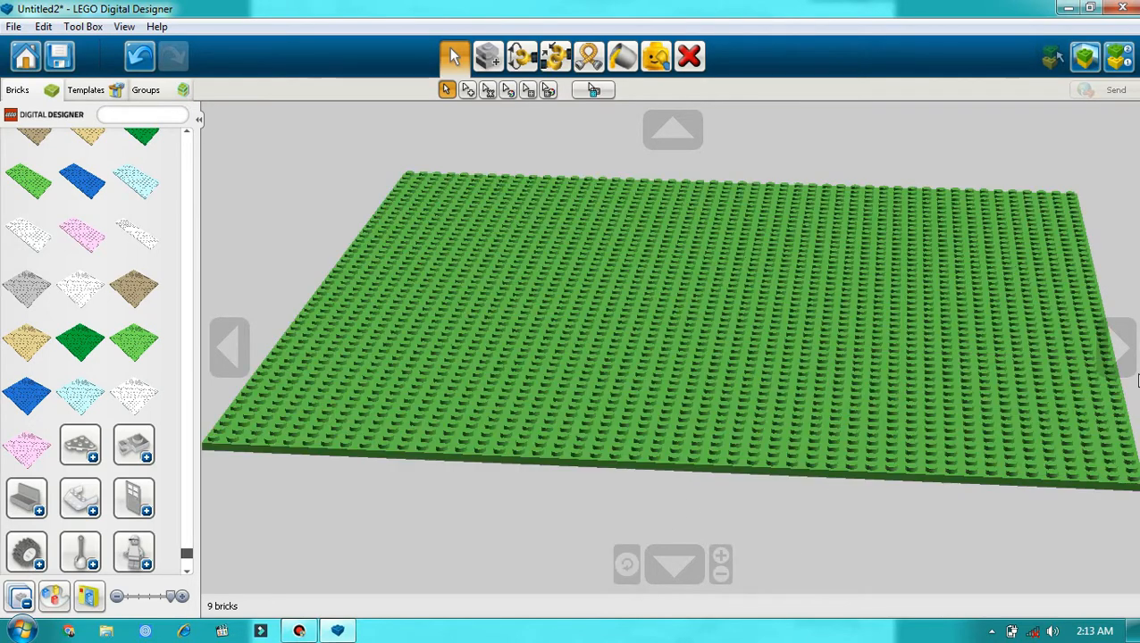
pyautogui.click(1116, 347)
pyautogui.click(234, 364)
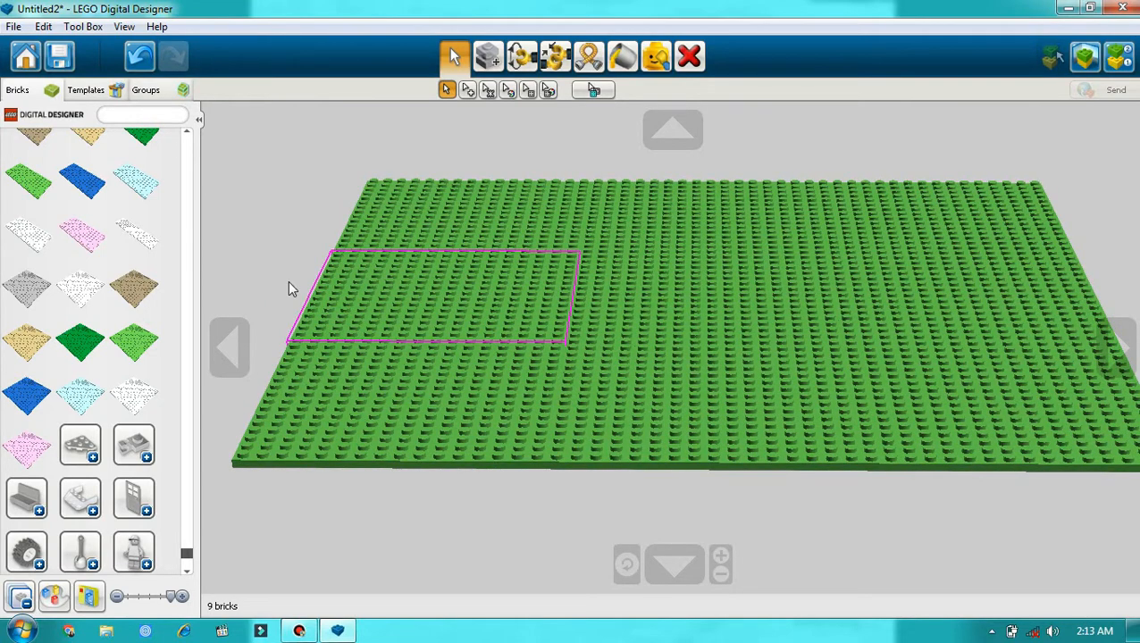
# Step: Collapse the plate category to bring back the overview of all brick categories
pyautogui.scroll(5, 140, 297)
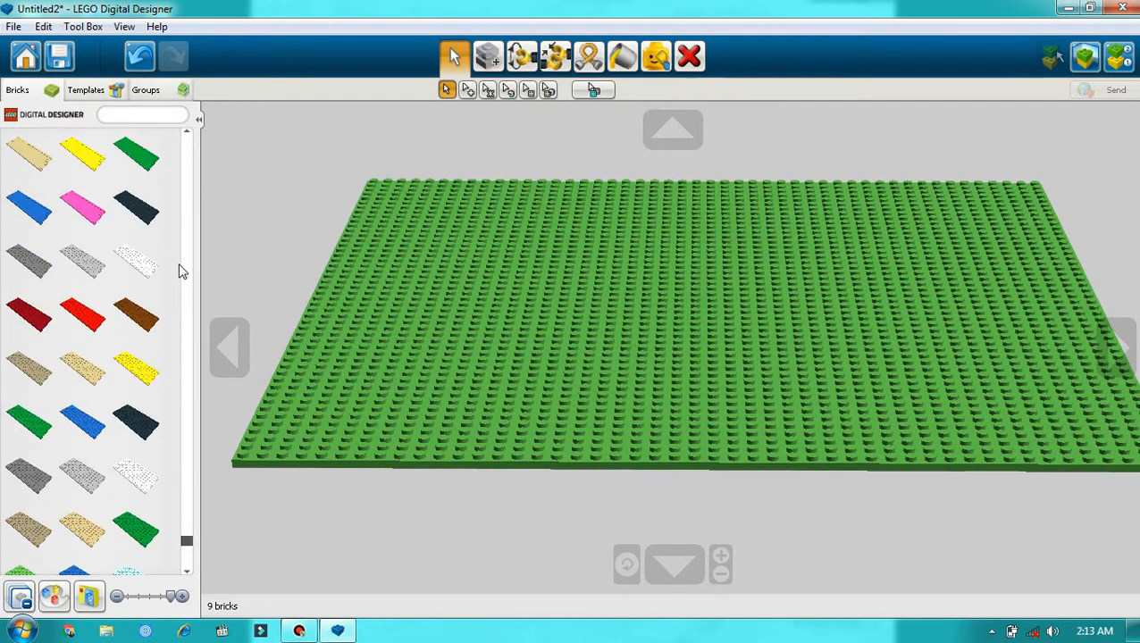
pyautogui.moveTo(188, 545); pyautogui.dragTo(179, 174)
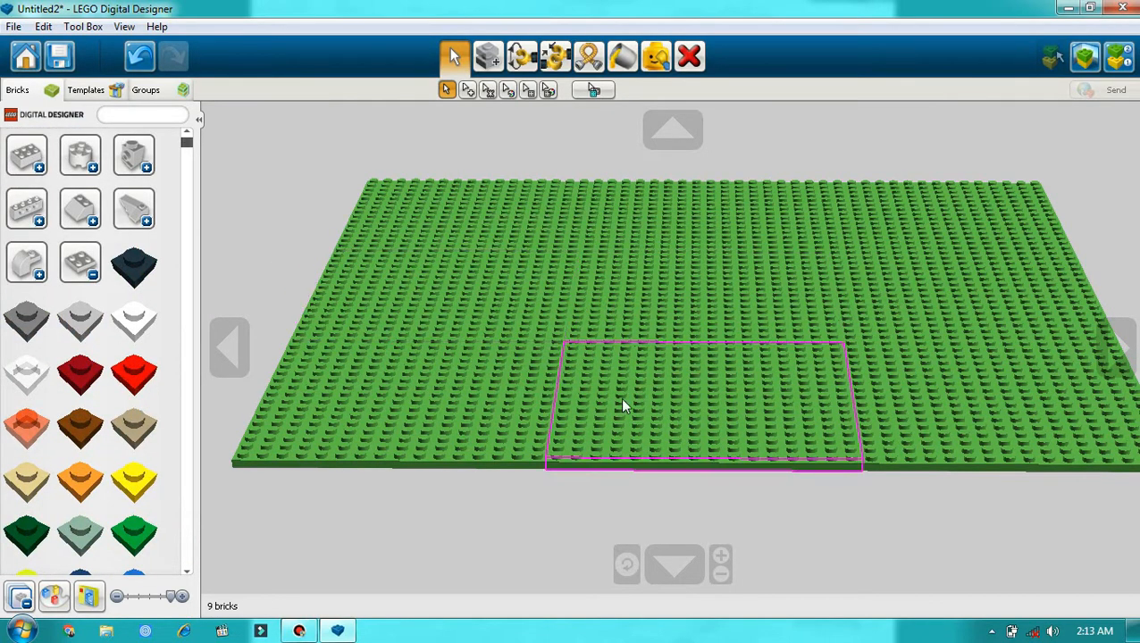
pyautogui.click(93, 276)
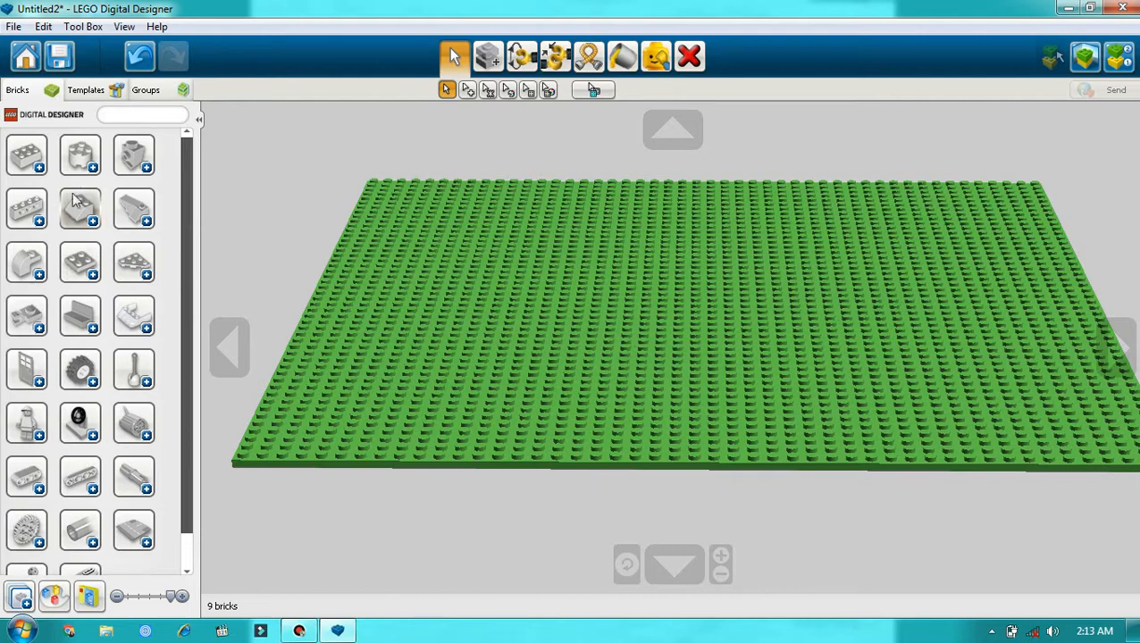
# Step: Expand the door and window category and look through its parts for a 1x4x6 door frame
pyautogui.scroll(-1, 74, 294)
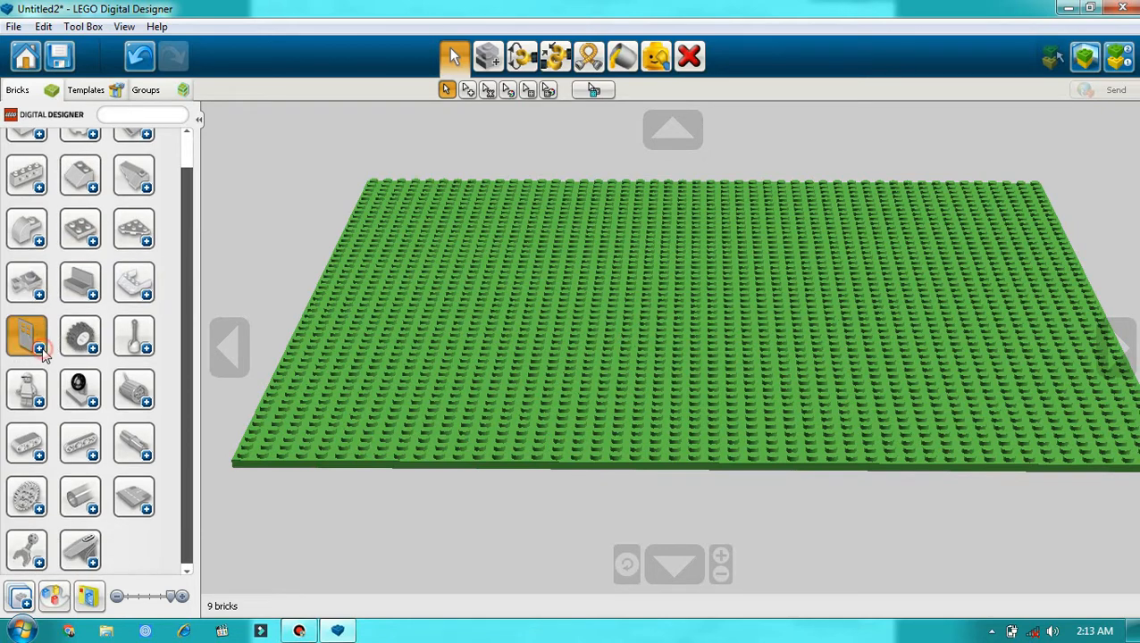
pyautogui.click(40, 350)
pyautogui.scroll(-5, 80, 353)
pyautogui.scroll(-5, 92, 362)
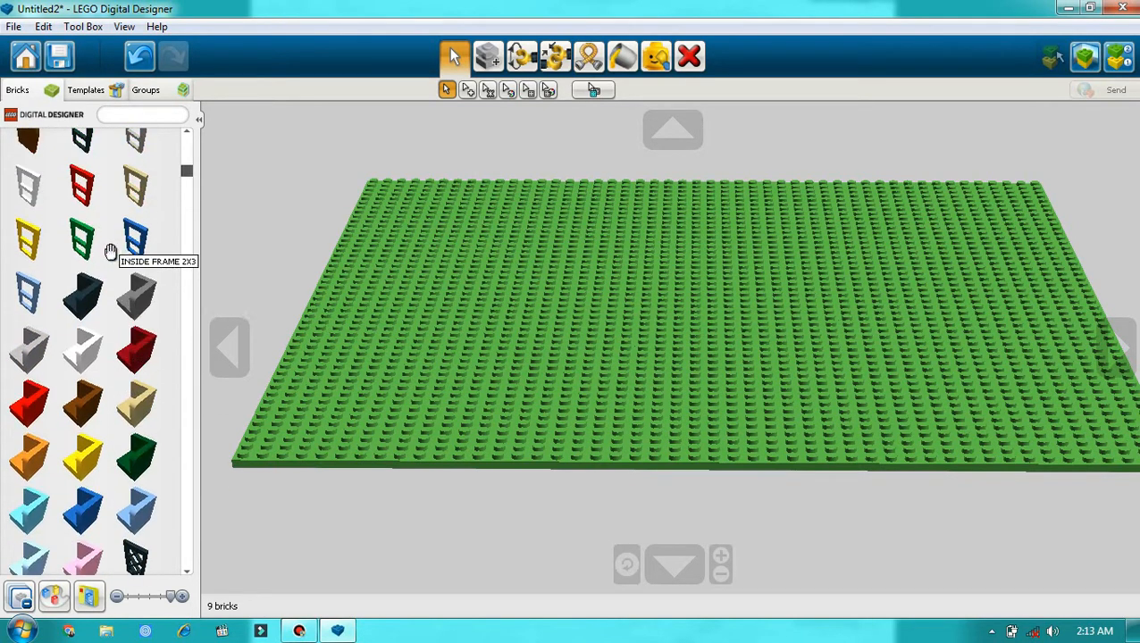
pyautogui.scroll(-8, 112, 246)
pyautogui.scroll(-10, 102, 245)
pyautogui.scroll(-10, 102, 245)
pyautogui.scroll(-12, 102, 245)
pyautogui.scroll(-10, 102, 246)
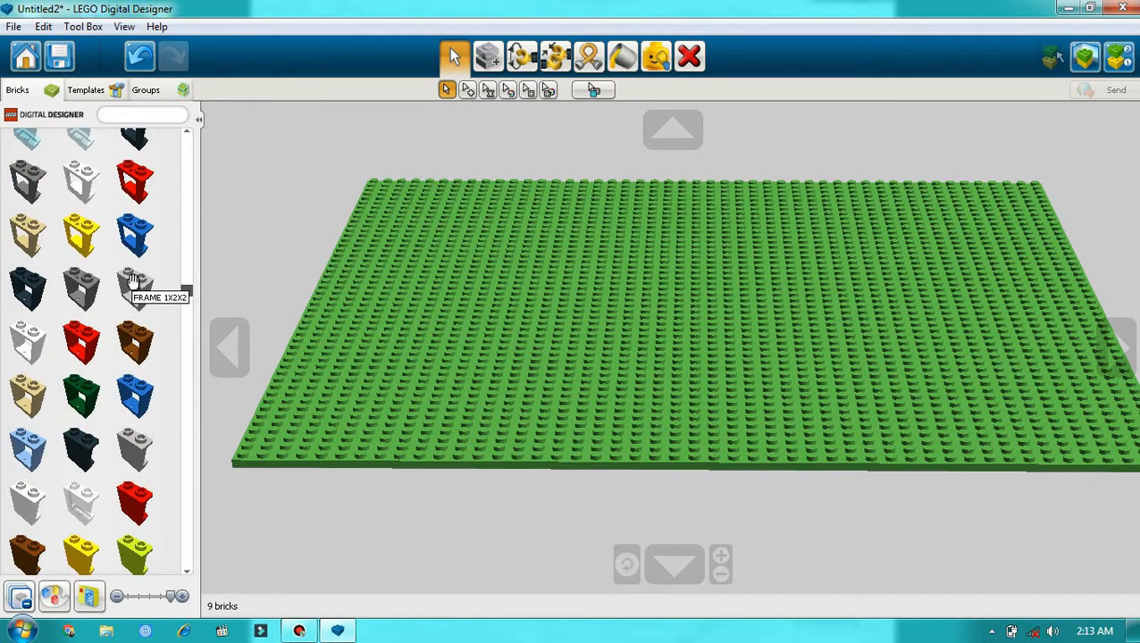
pyautogui.scroll(-8, 154, 295)
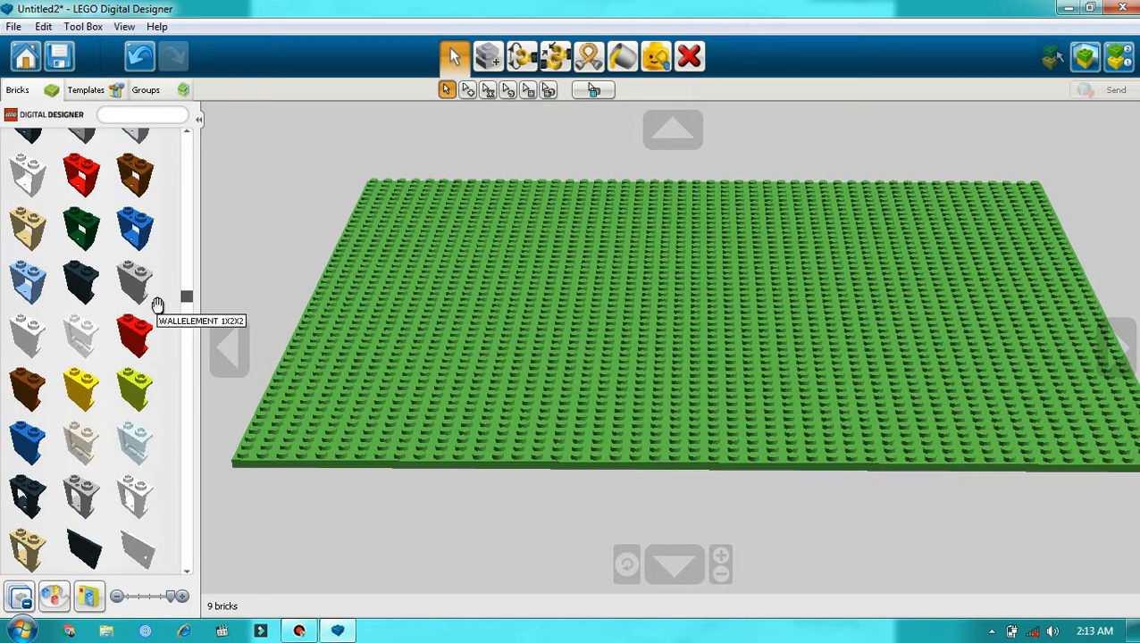
pyautogui.scroll(3, 125, 223)
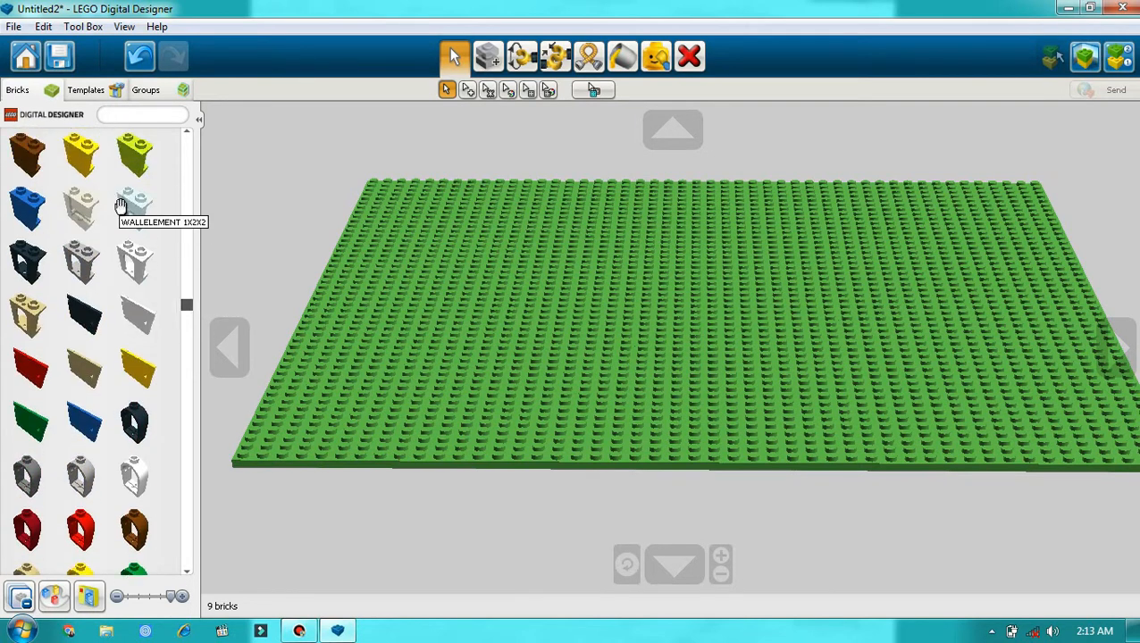
pyautogui.scroll(2, 134, 160)
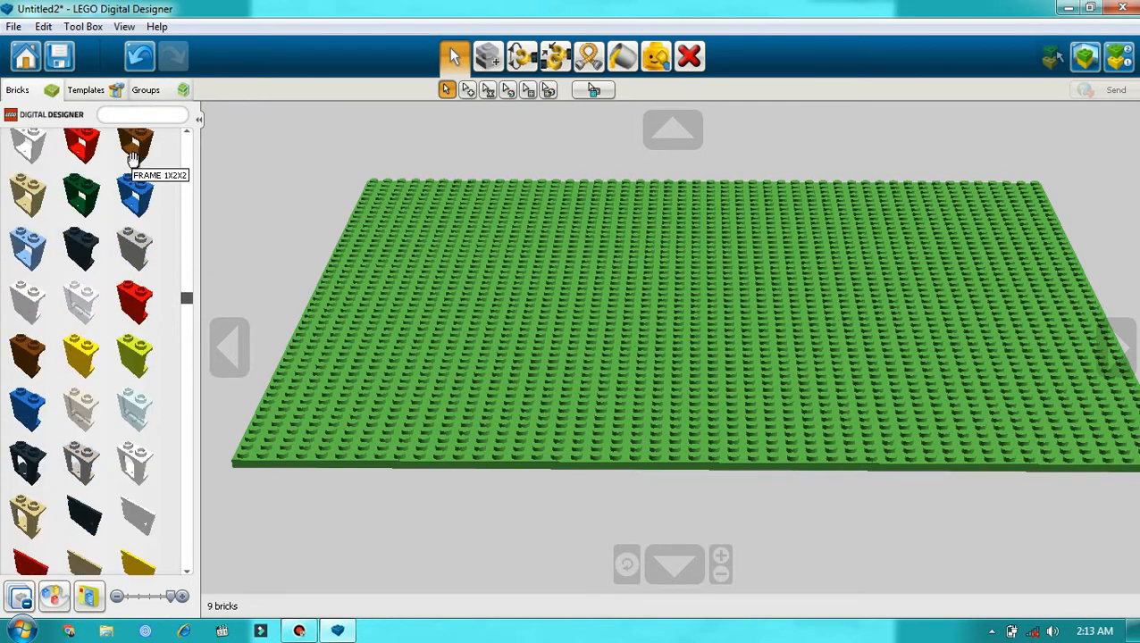
pyautogui.scroll(-9, 143, 178)
pyautogui.scroll(-10, 147, 268)
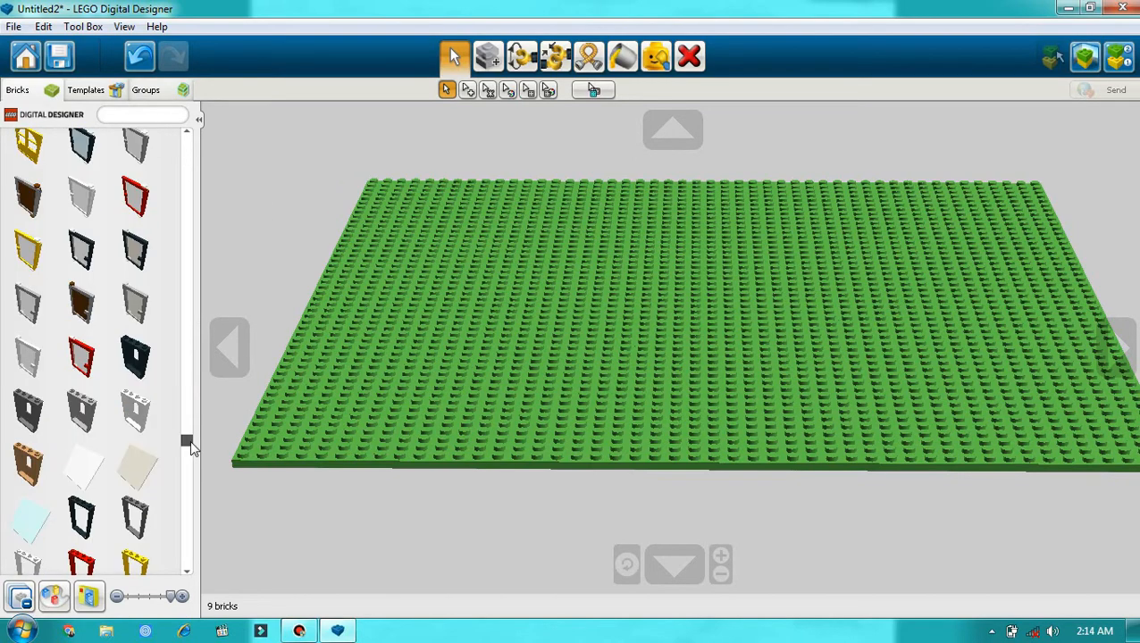
pyautogui.scroll(-3, 140, 442)
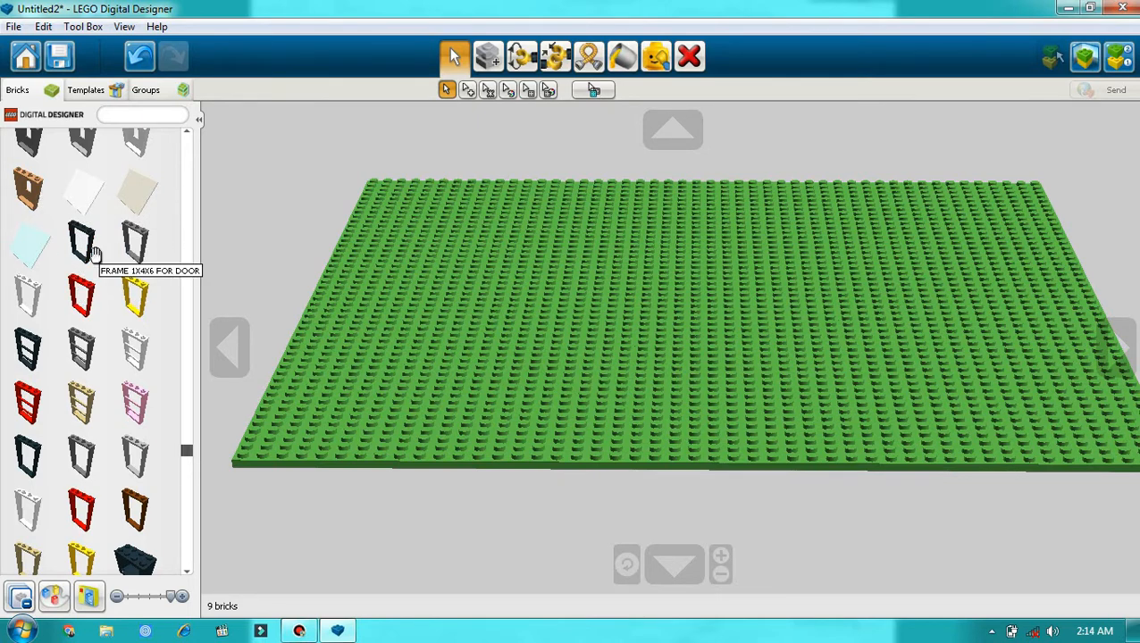
# Step: Place a black Frame 1x4x6 for Door upright on the middle plate of the base's near row
pyautogui.click(87, 253)
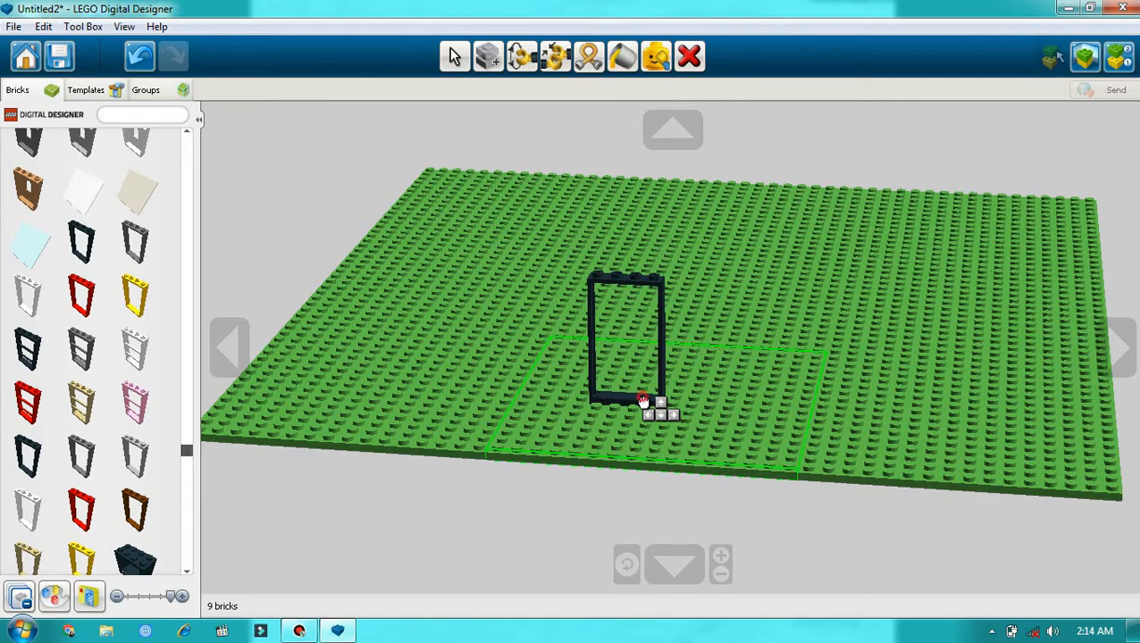
pyautogui.click(643, 402)
pyautogui.click(1118, 347)
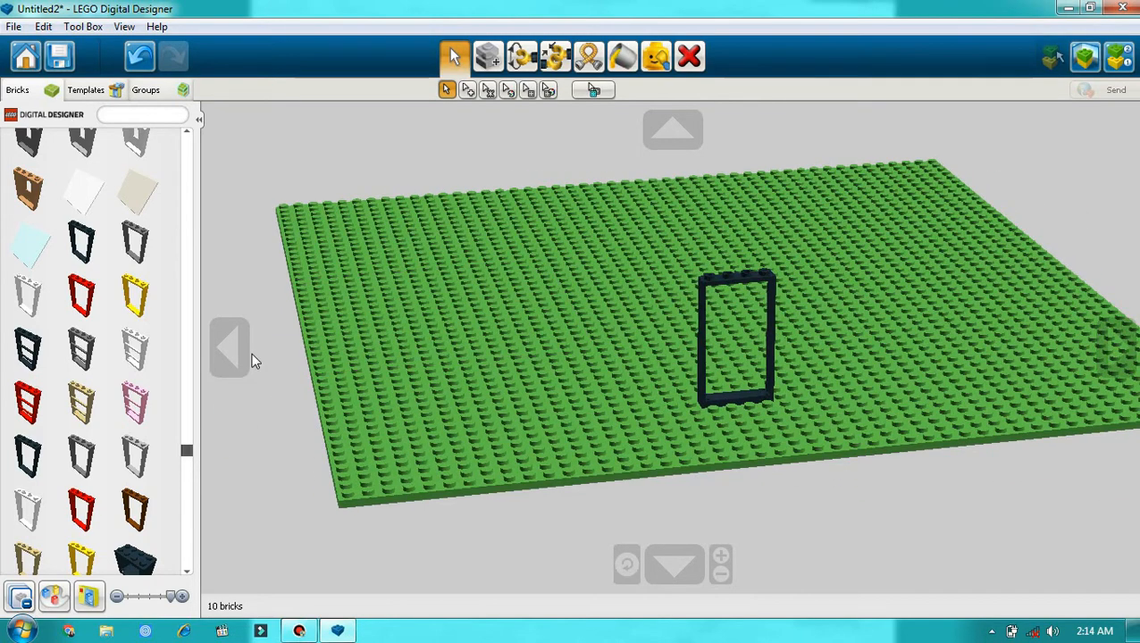
pyautogui.click(250, 358)
# Step: Clone the black door frame onto the far edge of the base's rear middle plate
pyautogui.click(678, 397)
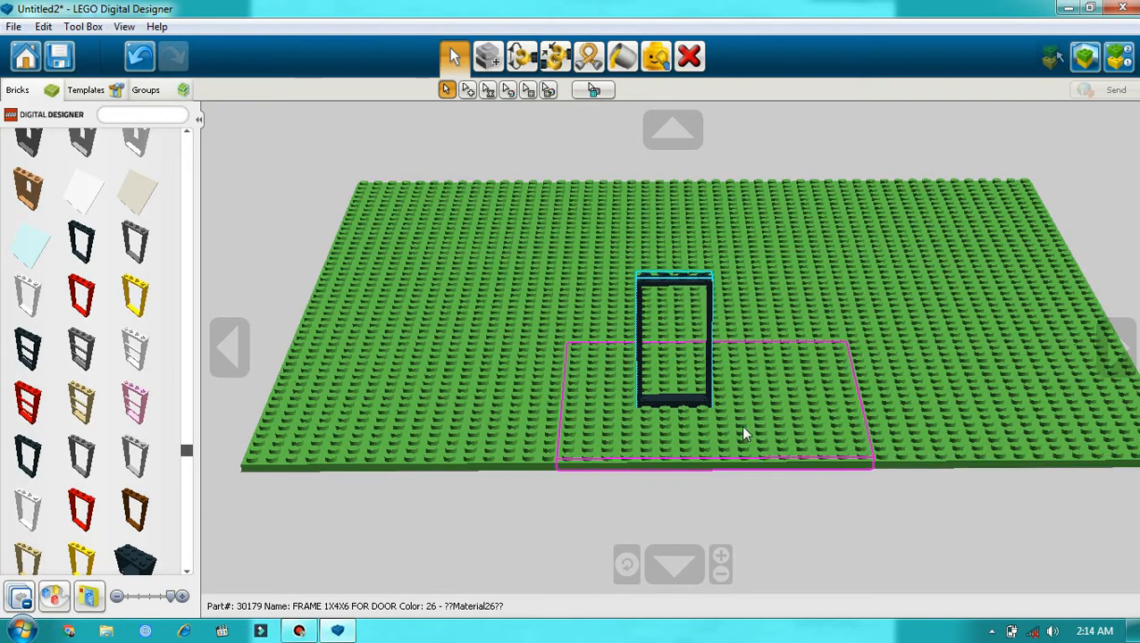
pyautogui.click(1120, 346)
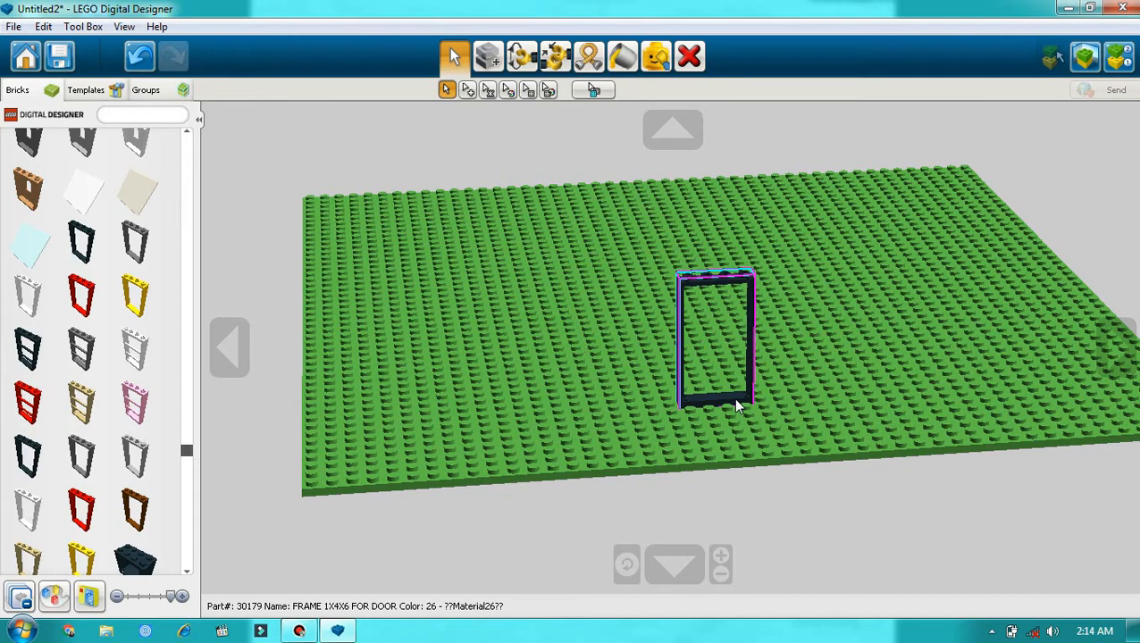
pyautogui.click(490, 59)
pyautogui.click(692, 335)
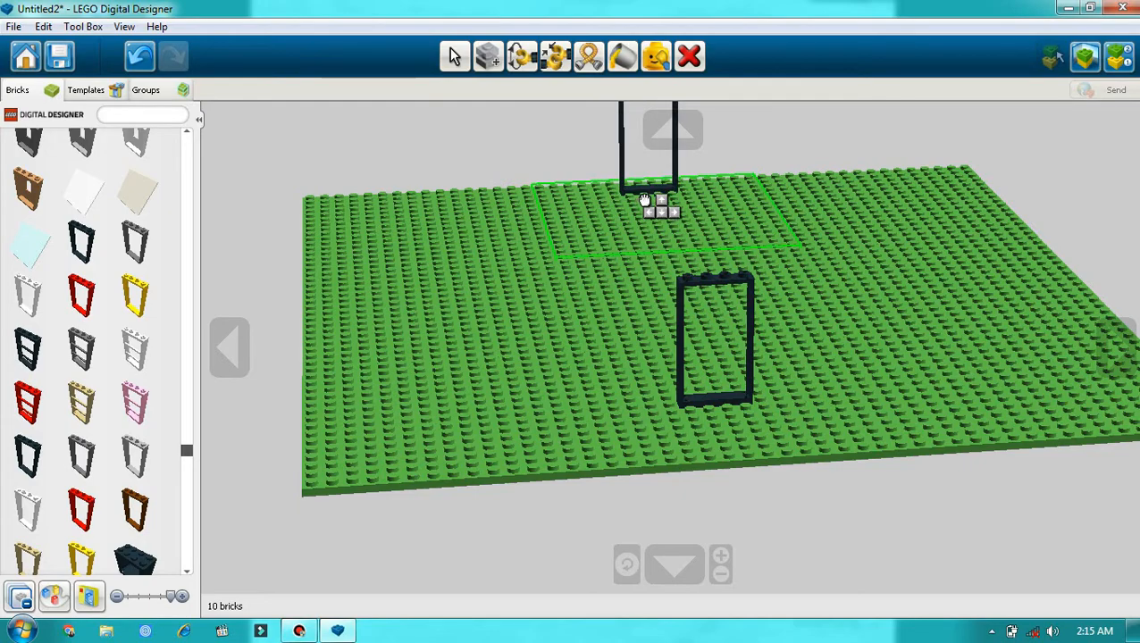
pyautogui.click(644, 198)
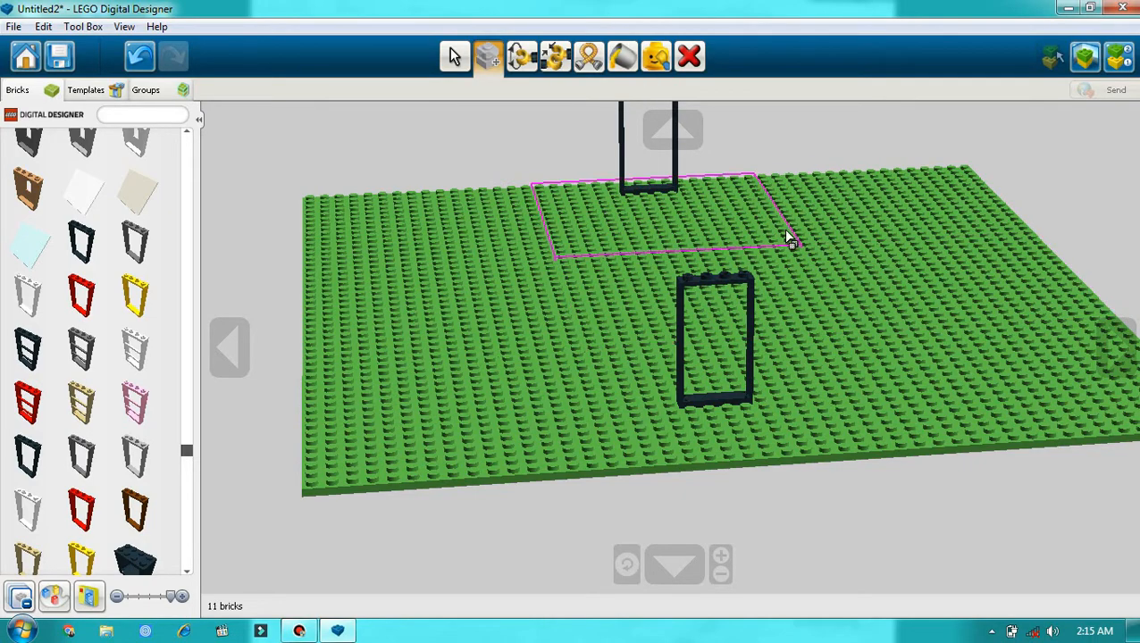
# Step: Delete the first door frame from the near middle plate, keeping the clone at the far edge
pyautogui.click(245, 343)
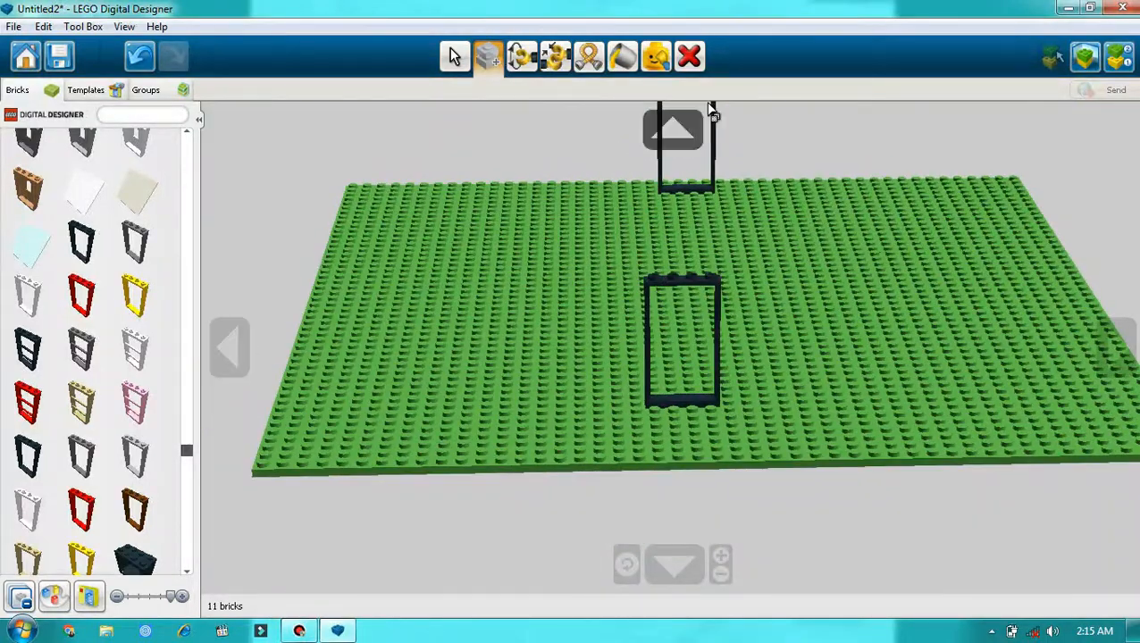
pyautogui.click(688, 57)
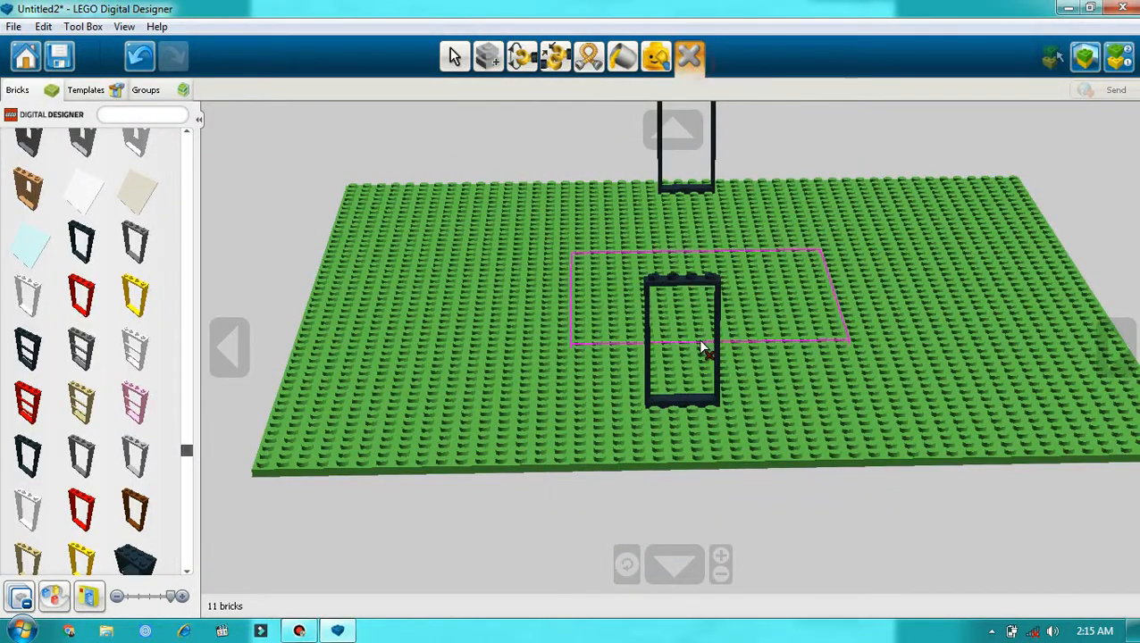
pyautogui.click(696, 393)
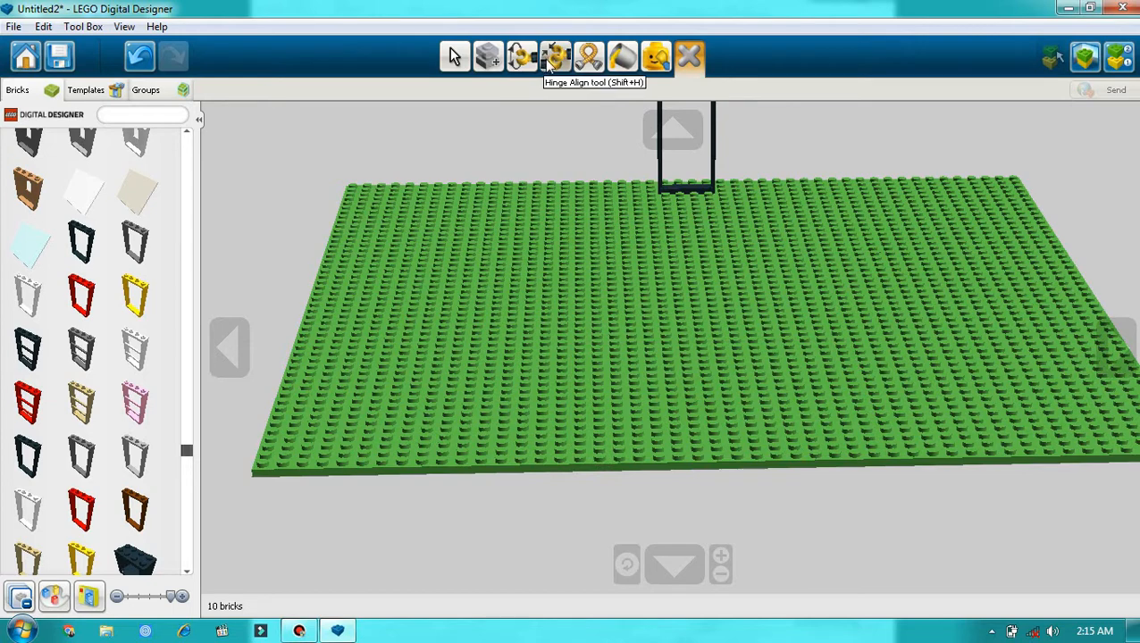
# Step: Clone the far door frame close to the front edge of the near middle plate and check both frames from all sides
pyautogui.click(488, 57)
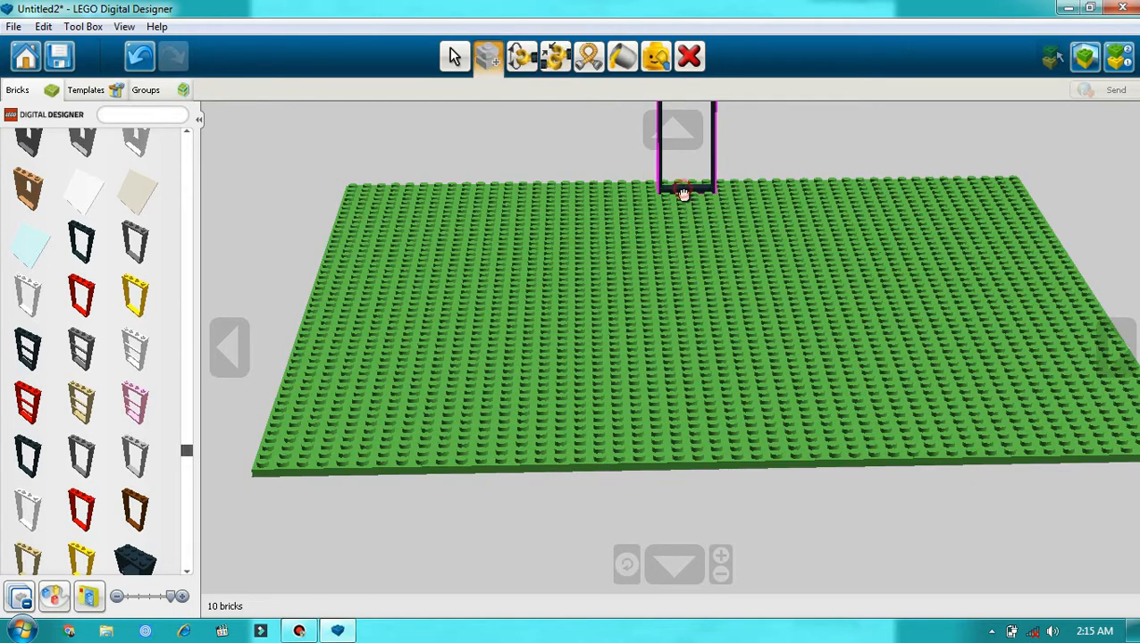
pyautogui.click(683, 192)
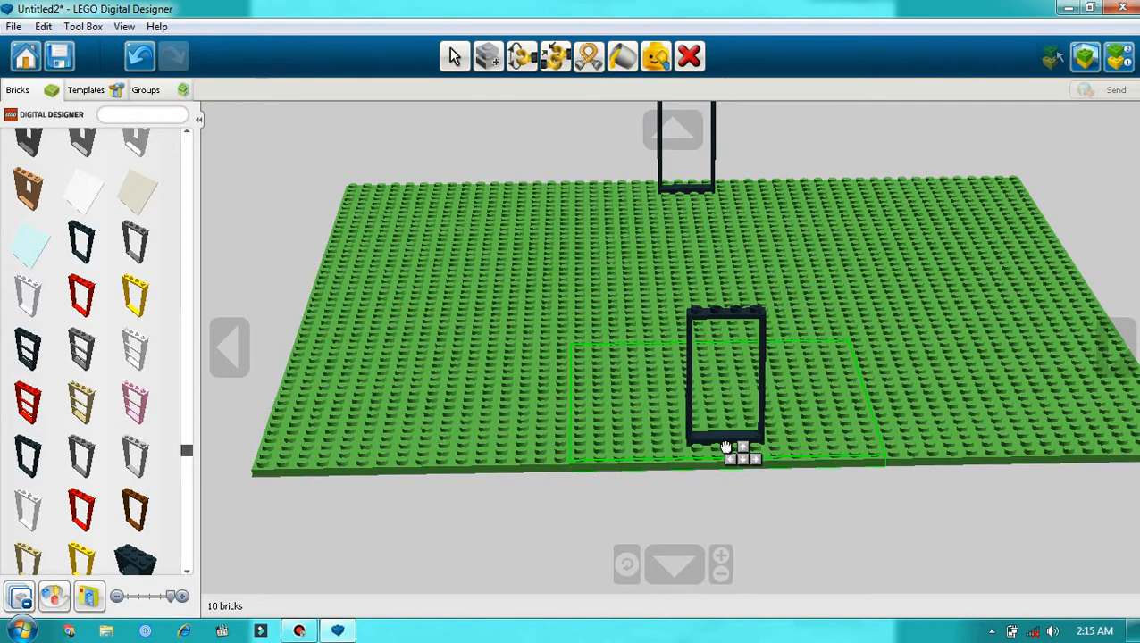
pyautogui.click(725, 447)
pyautogui.click(238, 338)
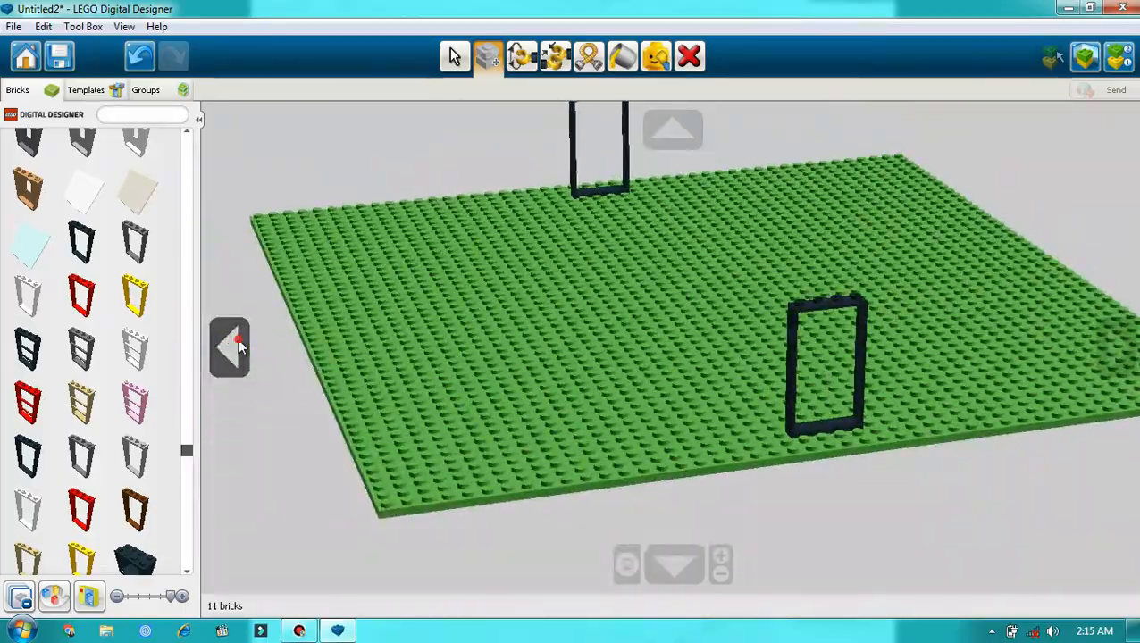
pyautogui.click(237, 339)
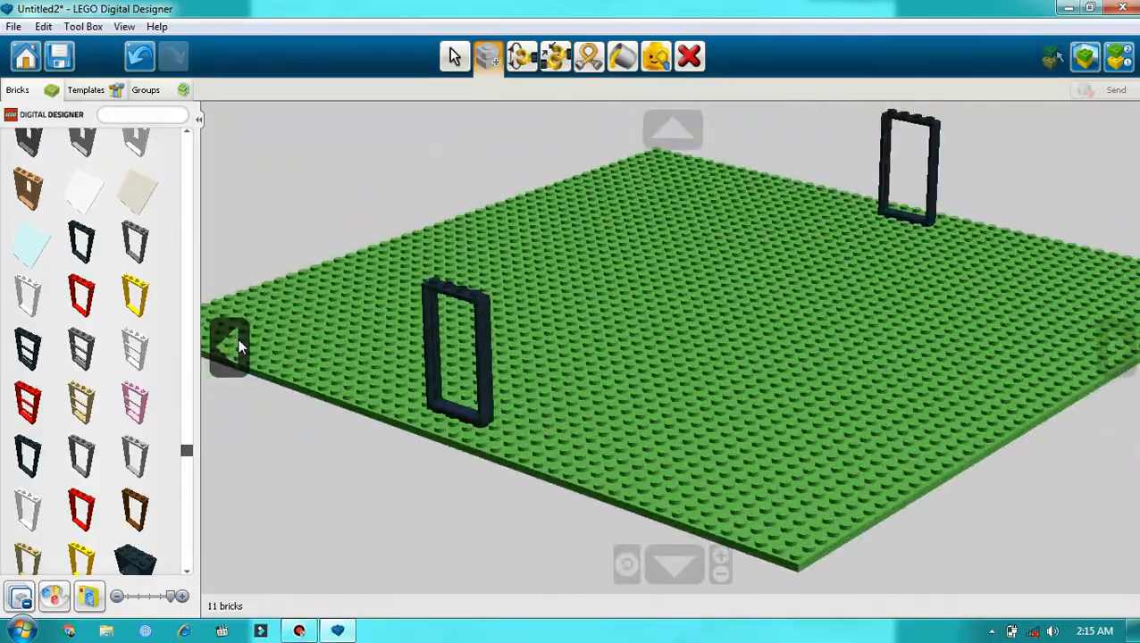
pyautogui.click(237, 340)
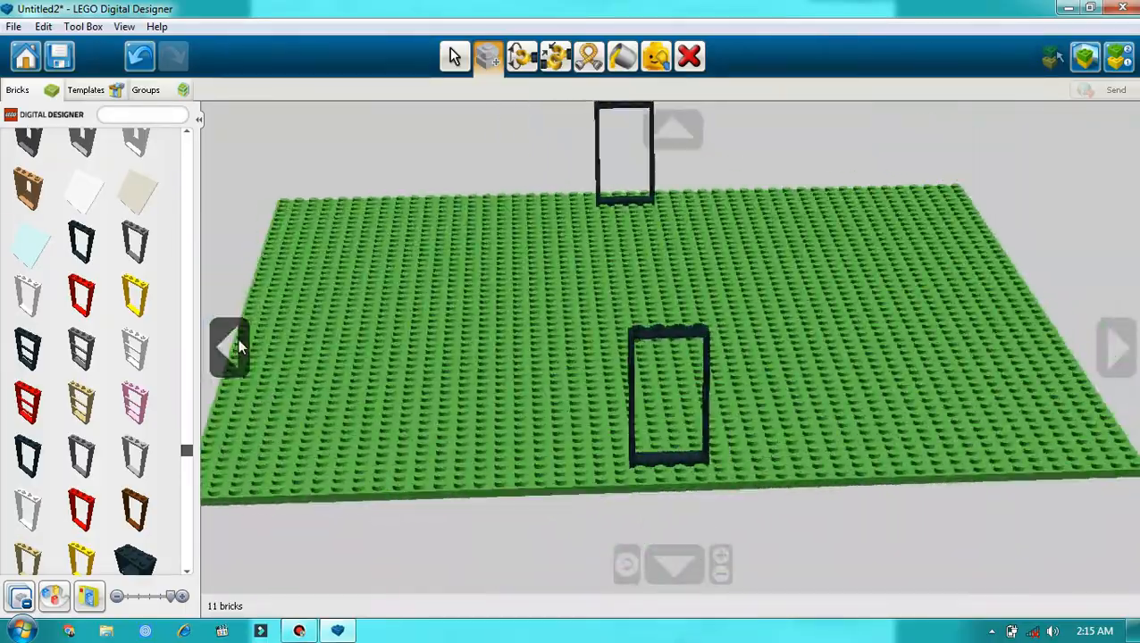
pyautogui.click(238, 341)
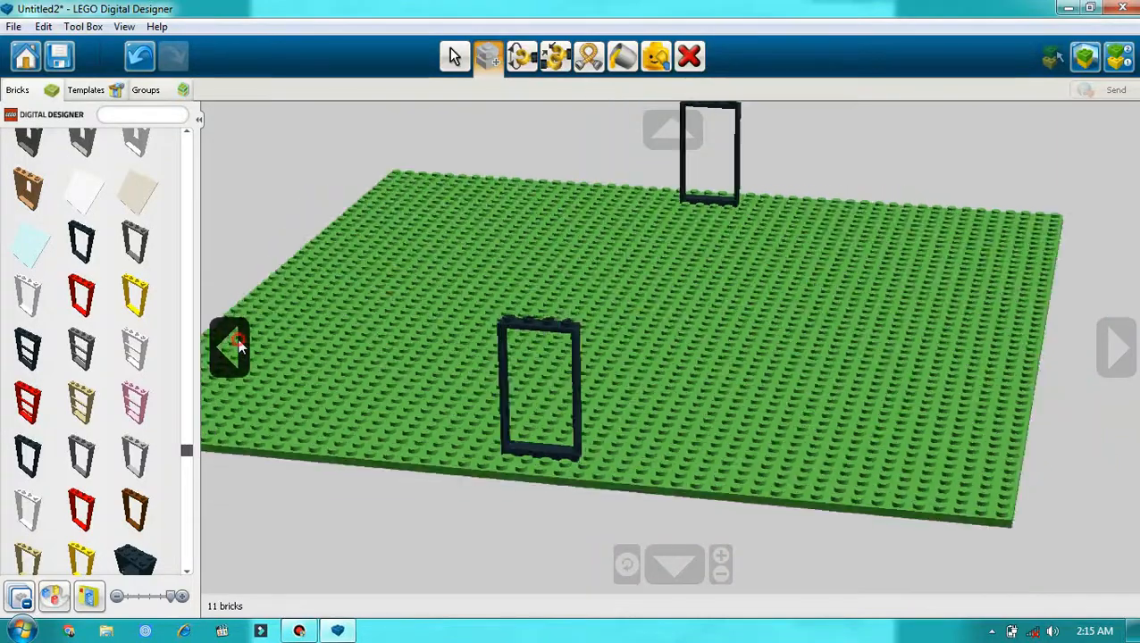
pyautogui.click(1114, 346)
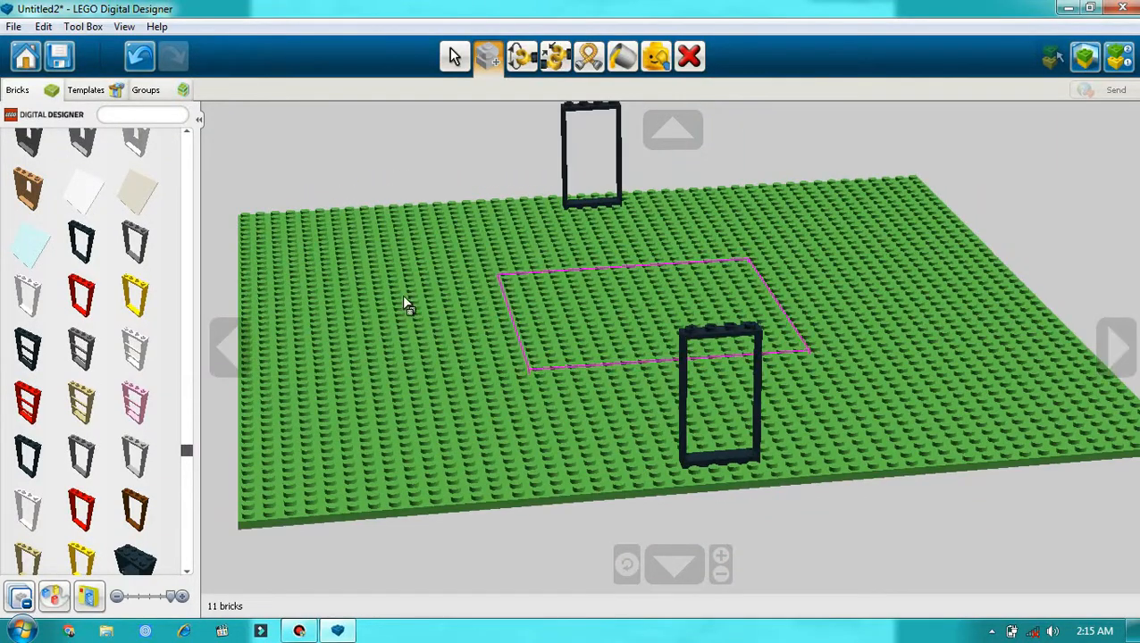
# Step: Collapse the door and window category and expand the basic brick category
pyautogui.scroll(3, 90, 294)
pyautogui.moveTo(190, 447); pyautogui.dragTo(174, 132)
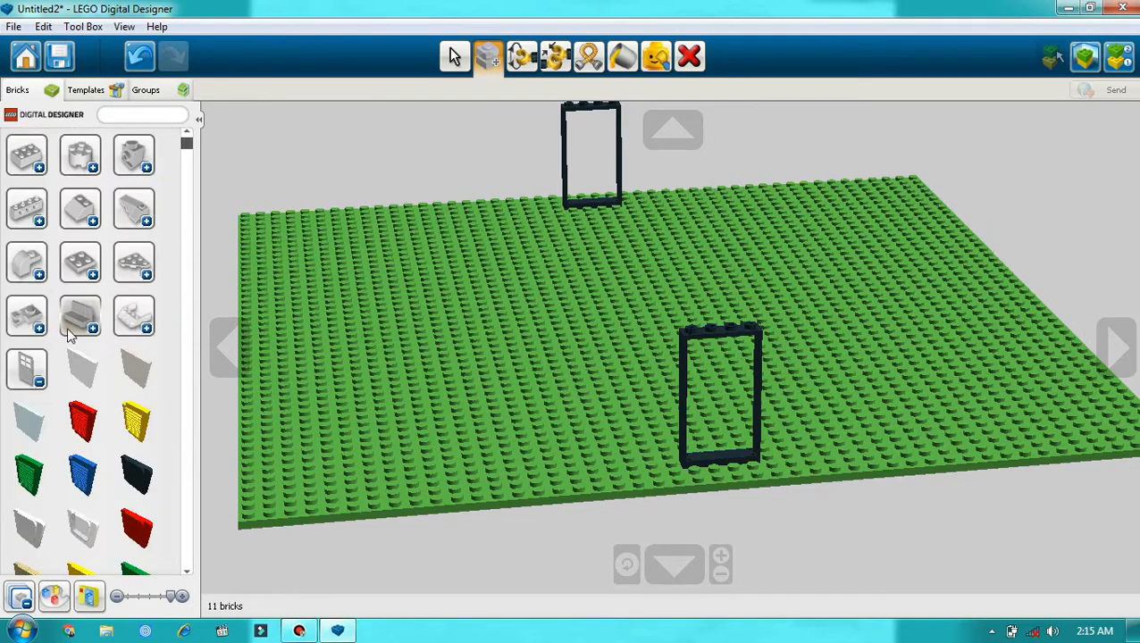
pyautogui.click(40, 382)
pyautogui.click(39, 166)
# Step: Look through the basic brick category, from the 1x2 bricks to the 1x2x5 bricks, for a long wall brick
pyautogui.scroll(-10, 45, 166)
pyautogui.scroll(-12, 51, 165)
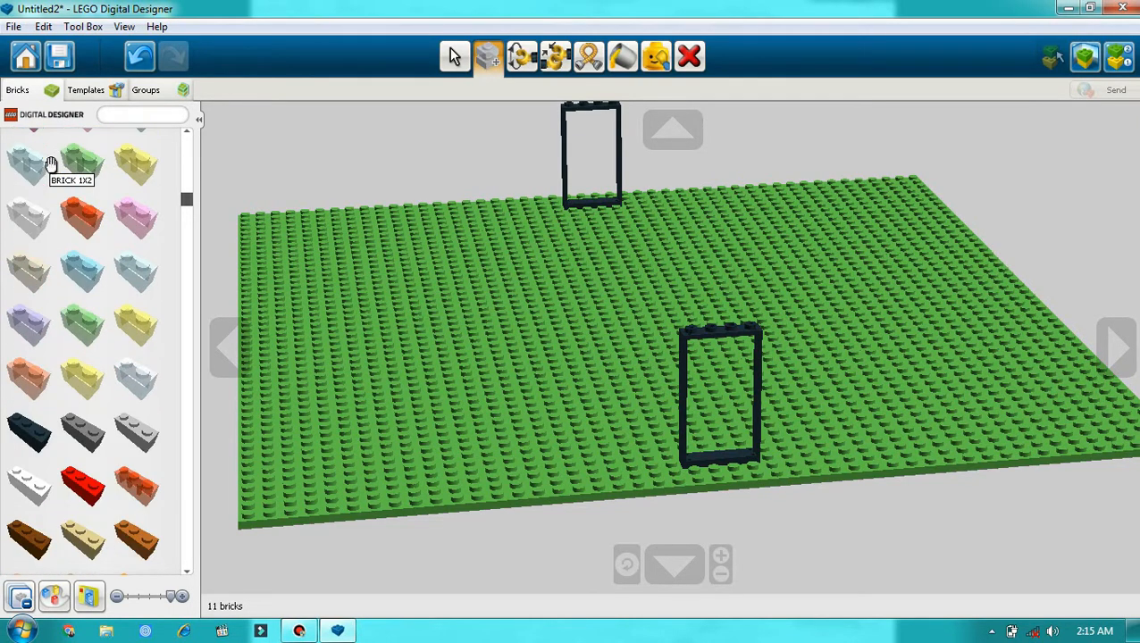
pyautogui.scroll(-12, 51, 165)
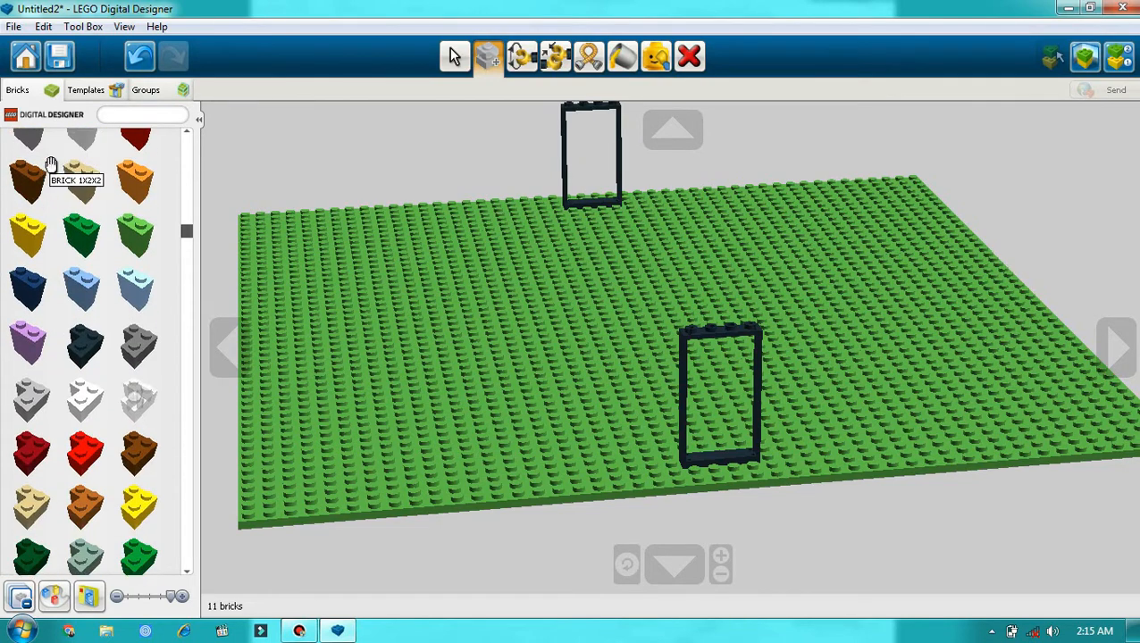
pyautogui.scroll(-10, 51, 163)
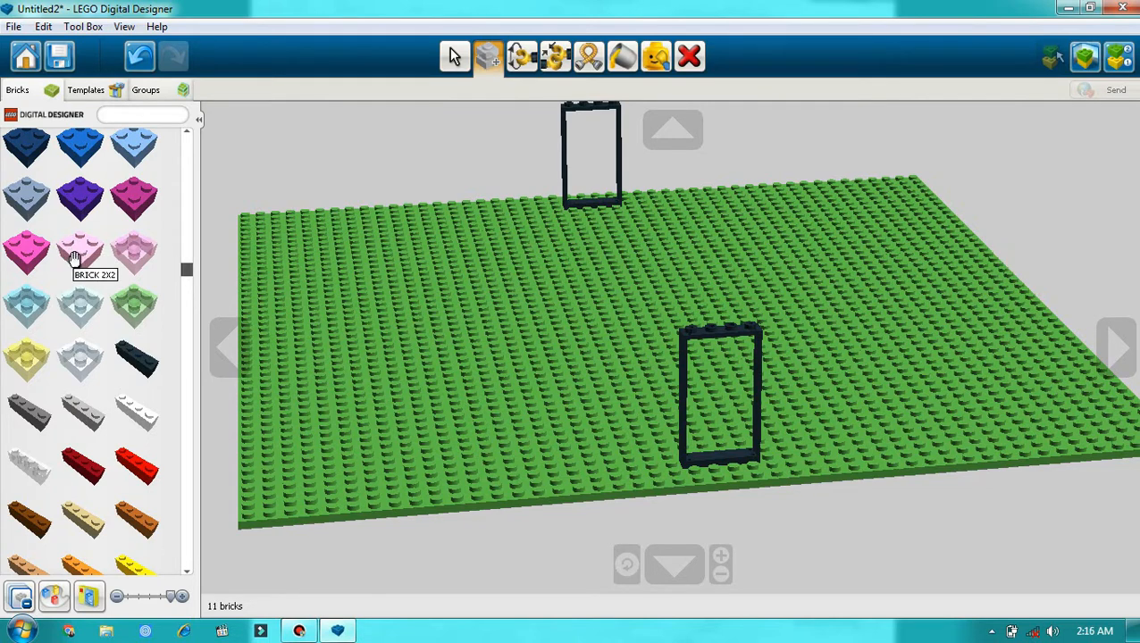
pyautogui.scroll(-8, 85, 259)
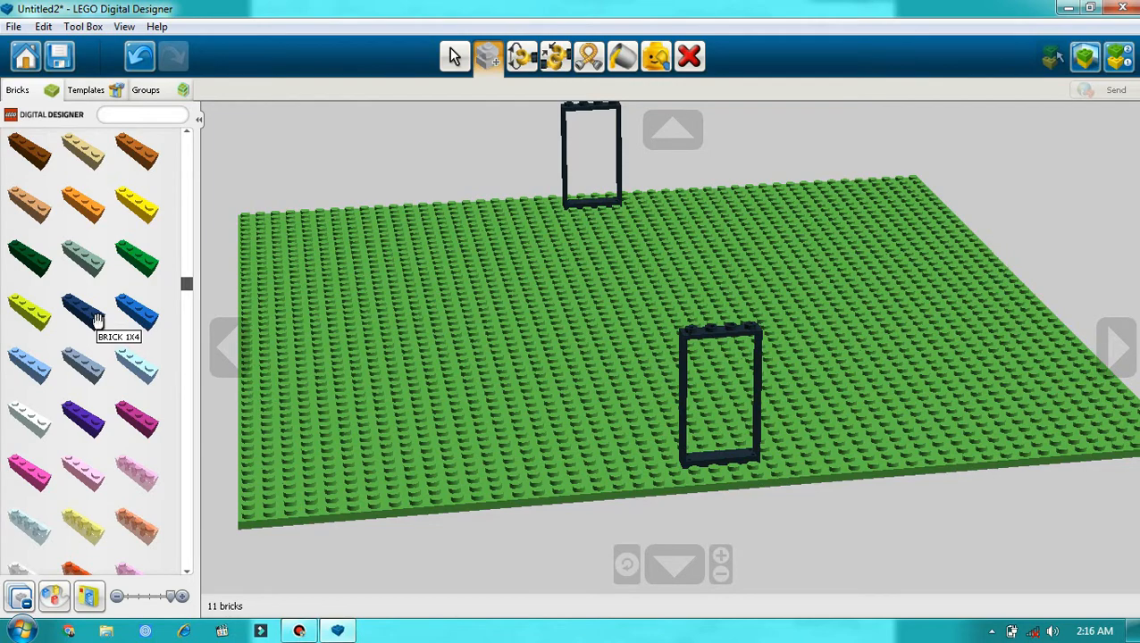
pyautogui.scroll(-10, 99, 320)
pyautogui.scroll(-10, 92, 296)
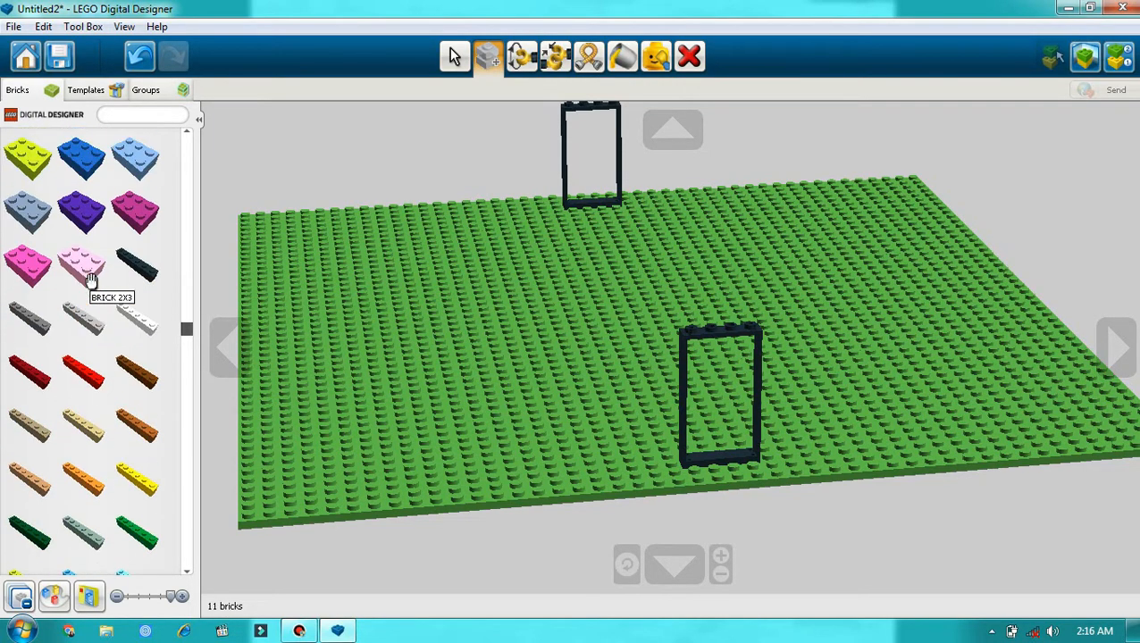
pyautogui.scroll(-10, 83, 223)
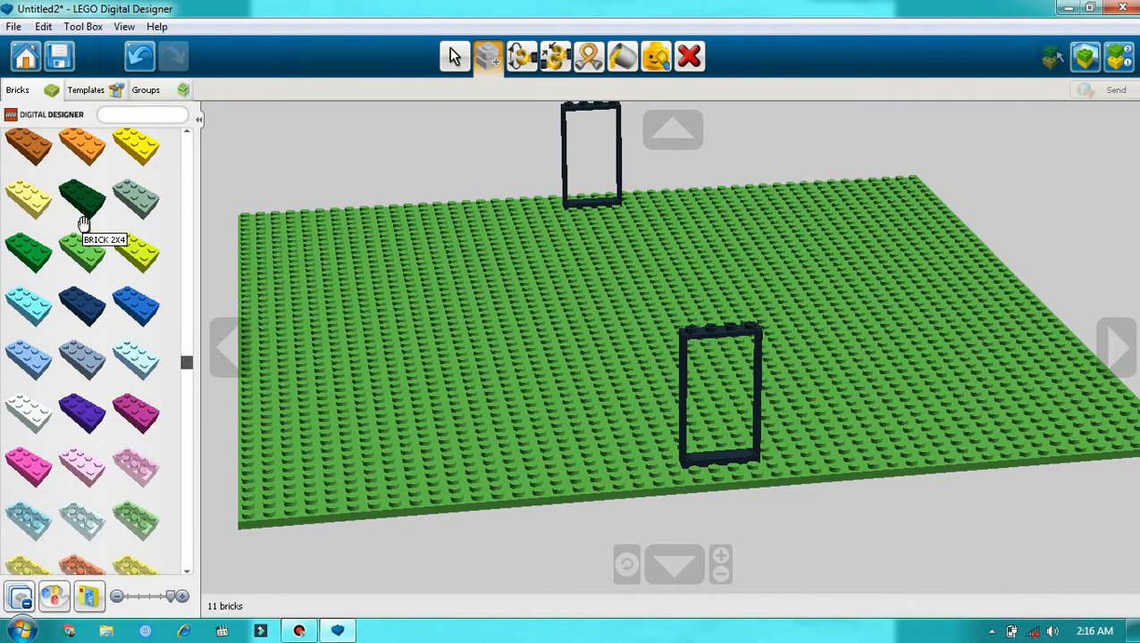
pyautogui.scroll(-8, 89, 304)
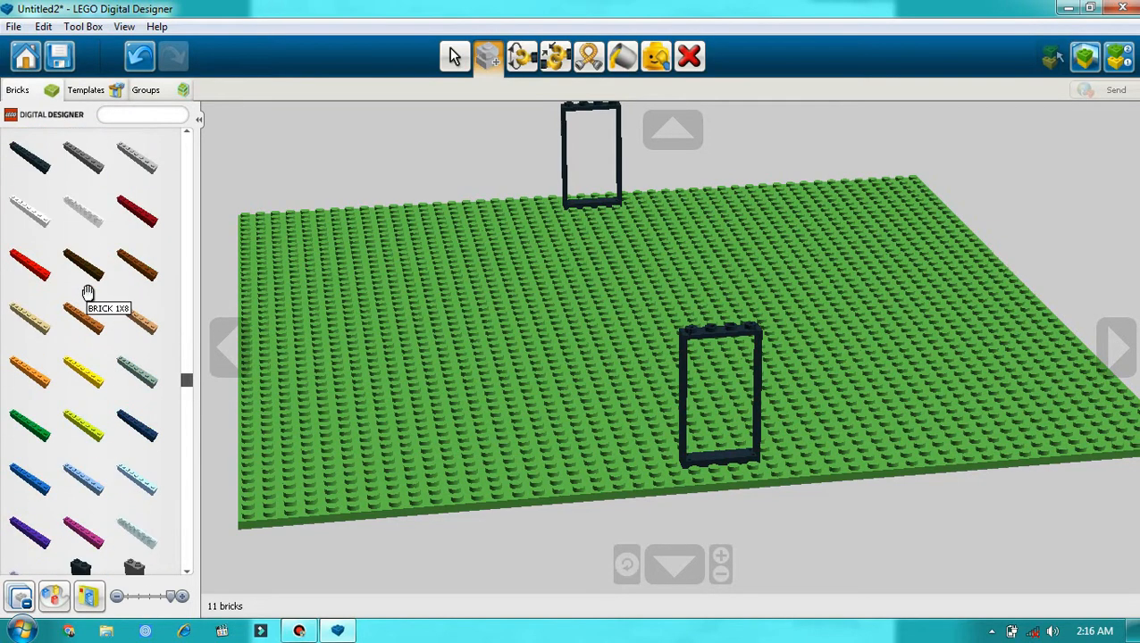
pyautogui.scroll(-7, 83, 265)
pyautogui.scroll(2, 83, 265)
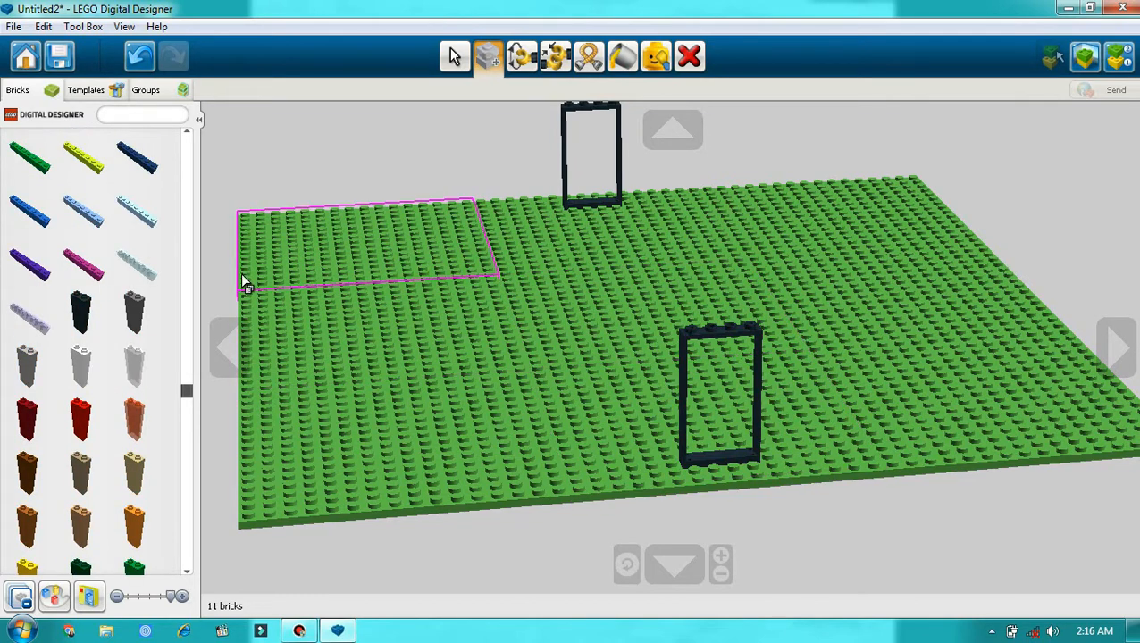
pyautogui.scroll(1, 154, 268)
pyautogui.scroll(-4, 125, 312)
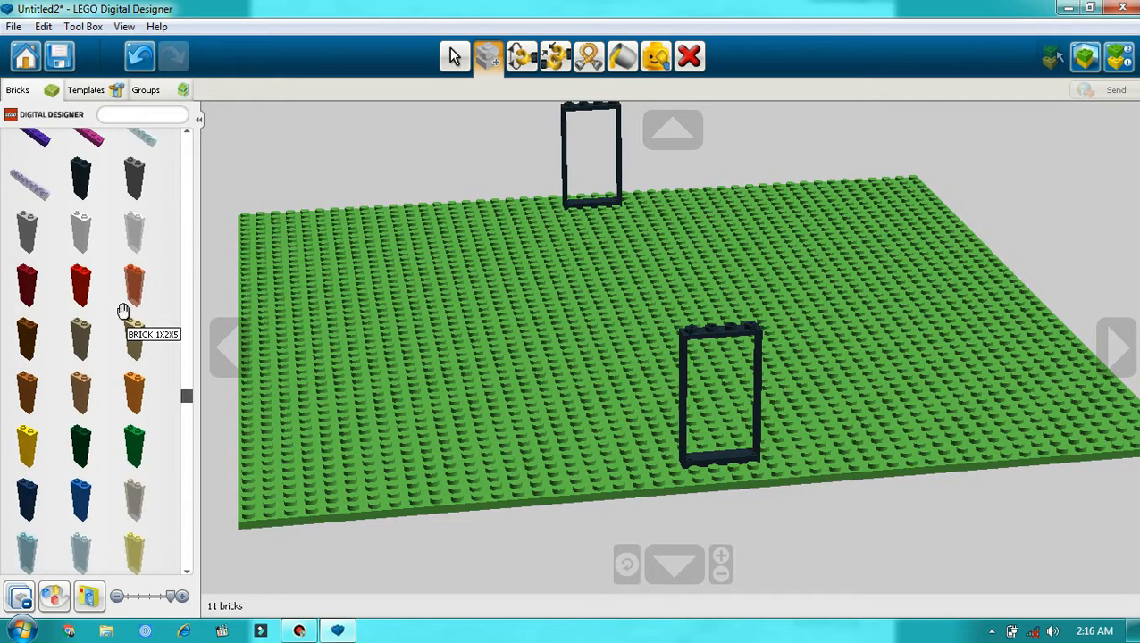
# Step: Place a brown 1x8 brick on the near side of the base, with its end flush against the door frame
pyautogui.scroll(3, 114, 297)
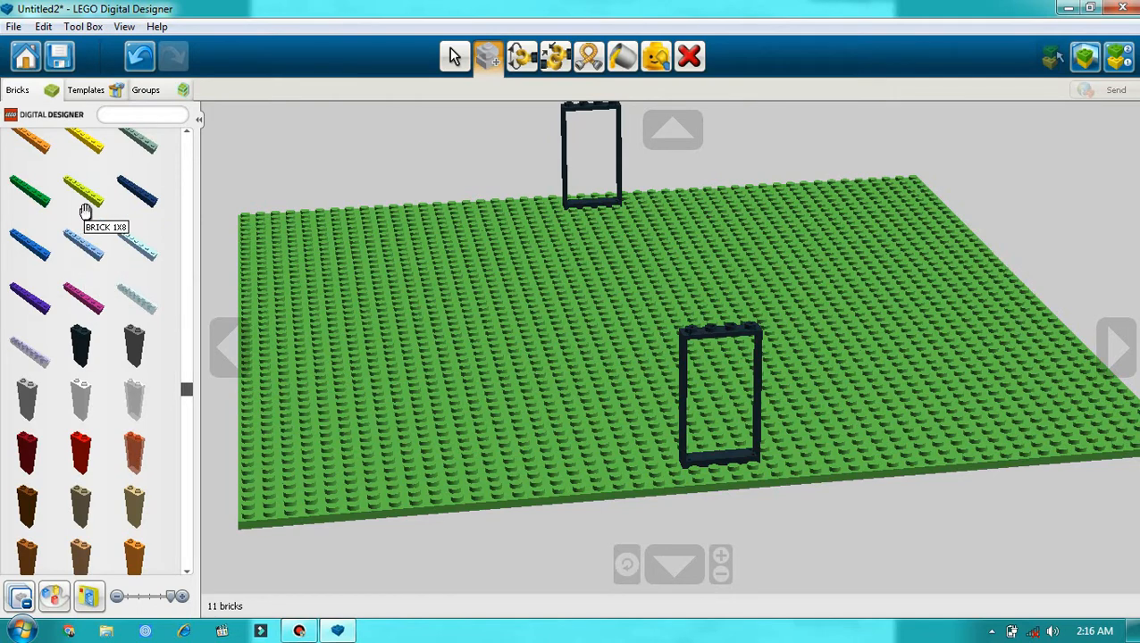
pyautogui.scroll(2, 85, 211)
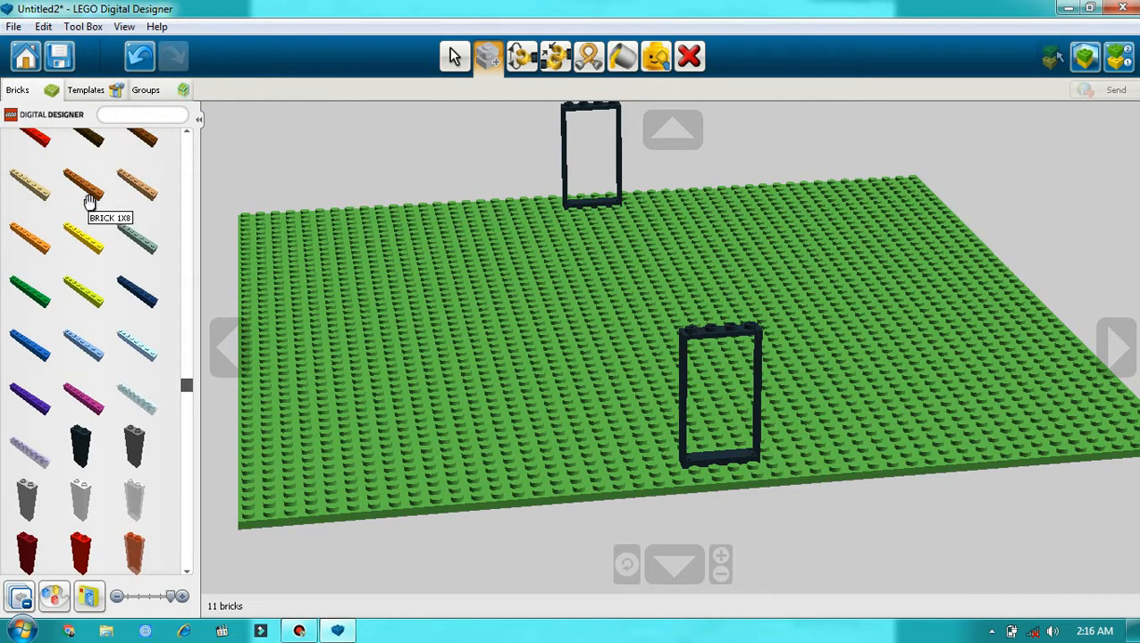
pyautogui.scroll(1, 91, 198)
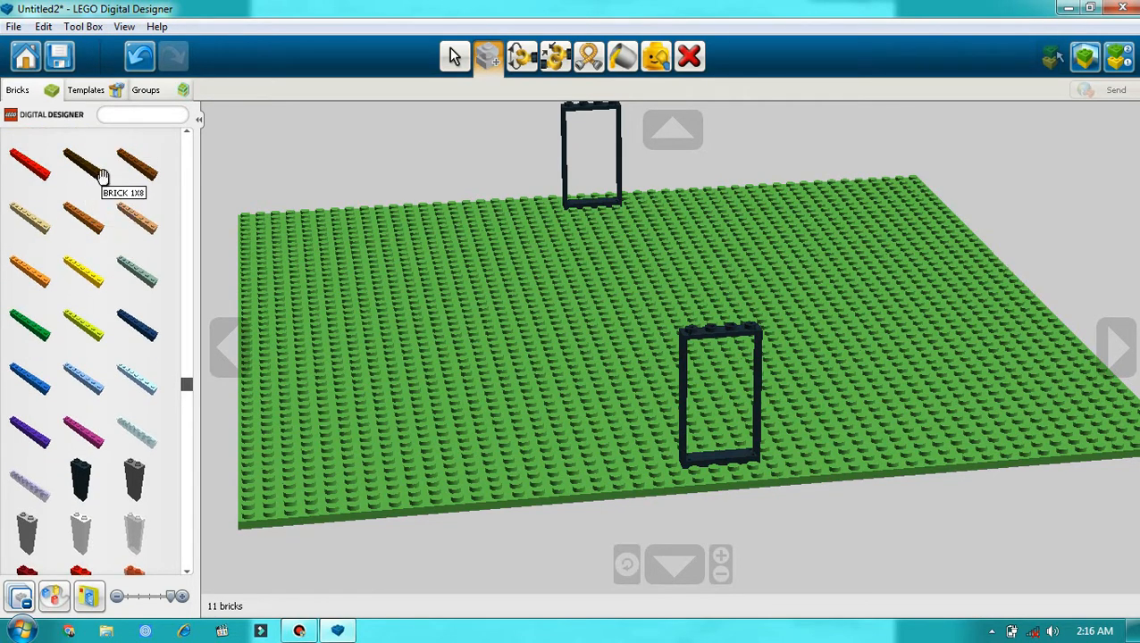
pyautogui.click(139, 172)
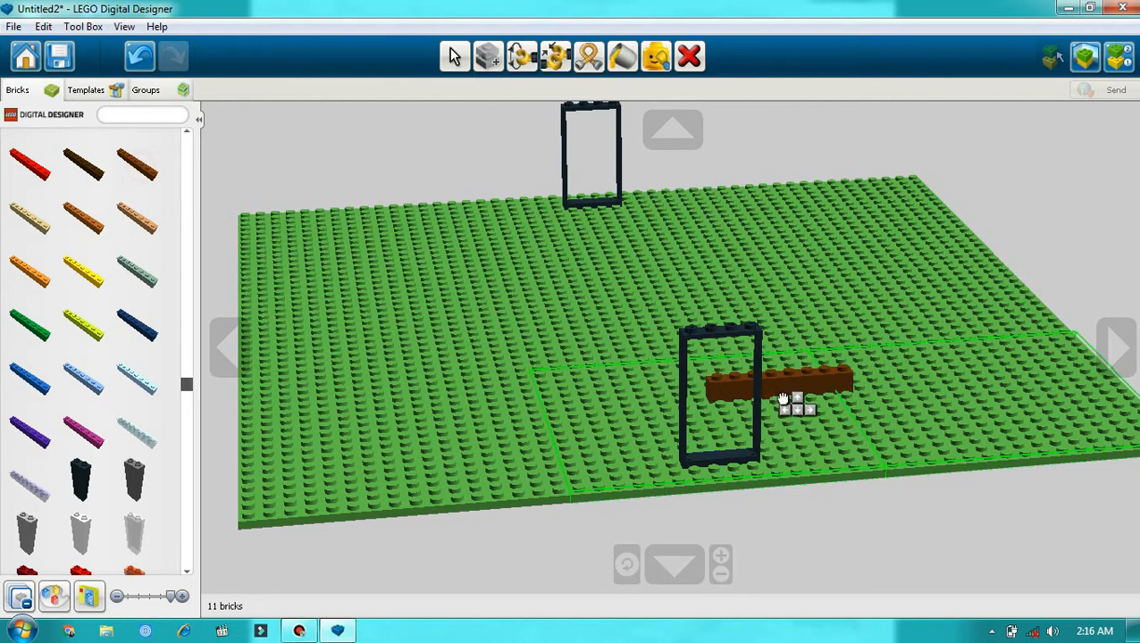
pyautogui.click(829, 455)
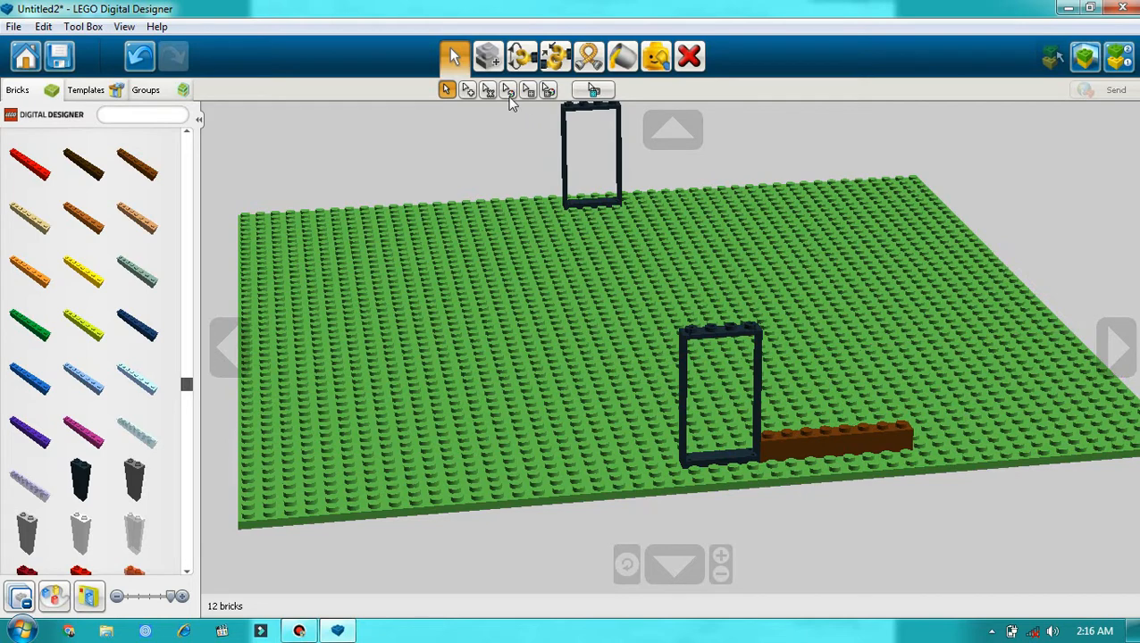
# Step: Clone the brown 1x8 brick and place the copy end to end with it, extending the row away from the door frame
pyautogui.click(487, 56)
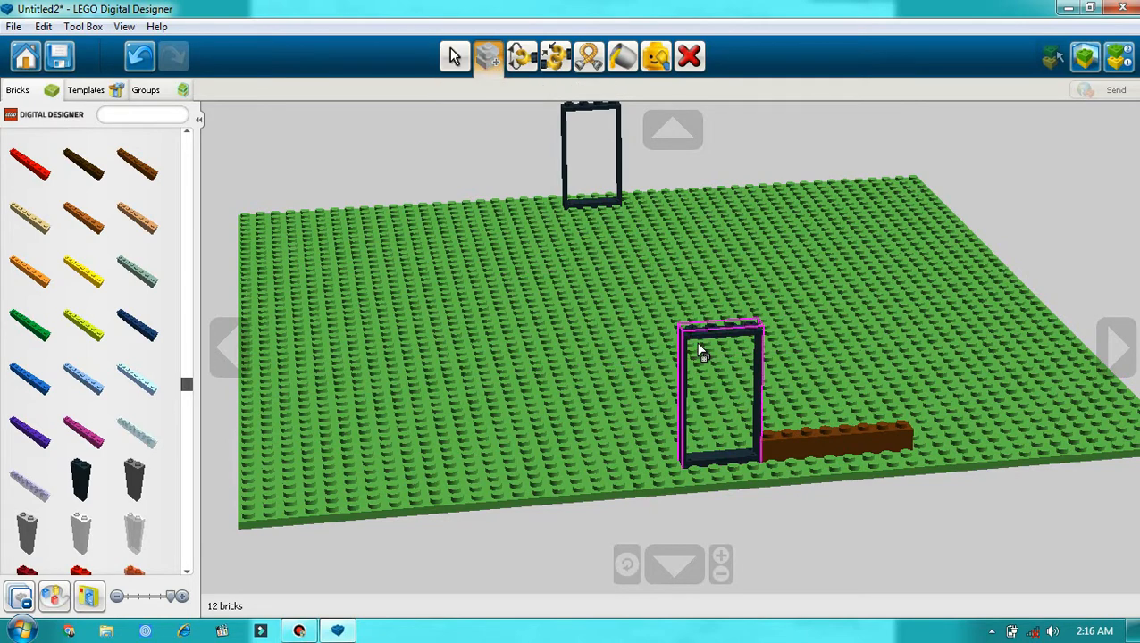
pyautogui.click(790, 446)
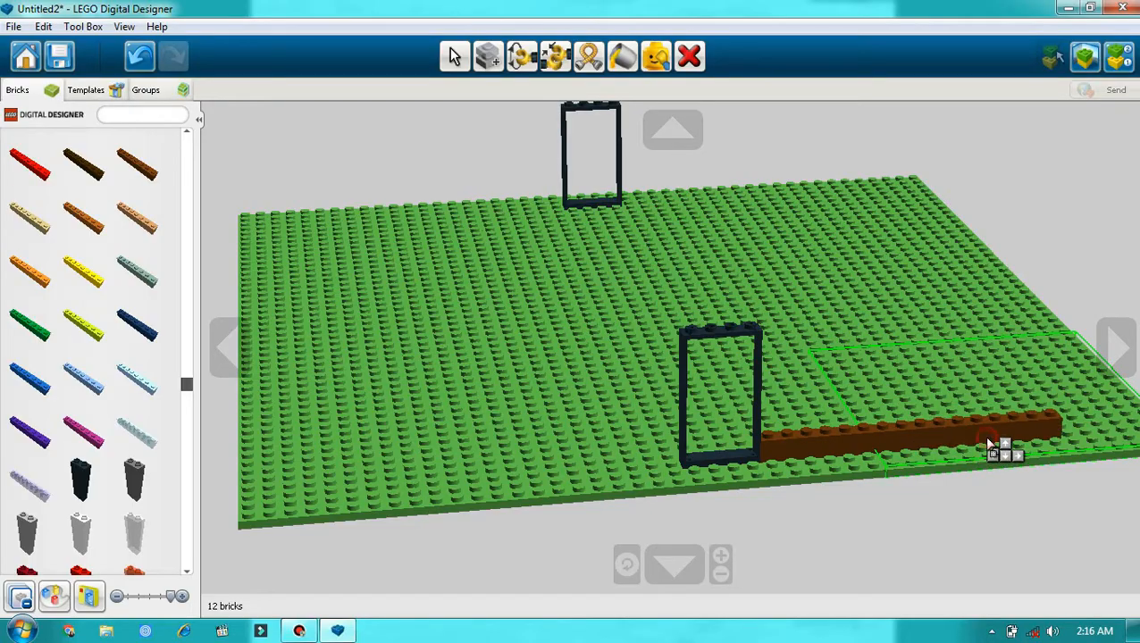
pyautogui.click(991, 446)
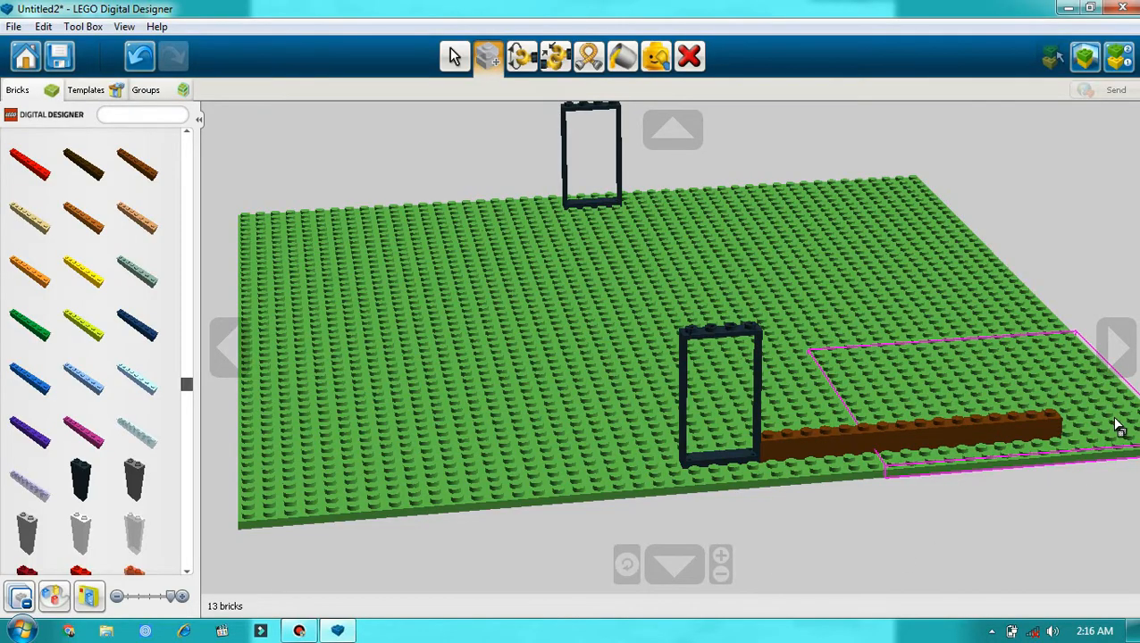
# Step: Clone another brown 1x8 brick, turn it perpendicular to the row, and place it at the row's end to form a corner
pyautogui.click(1115, 348)
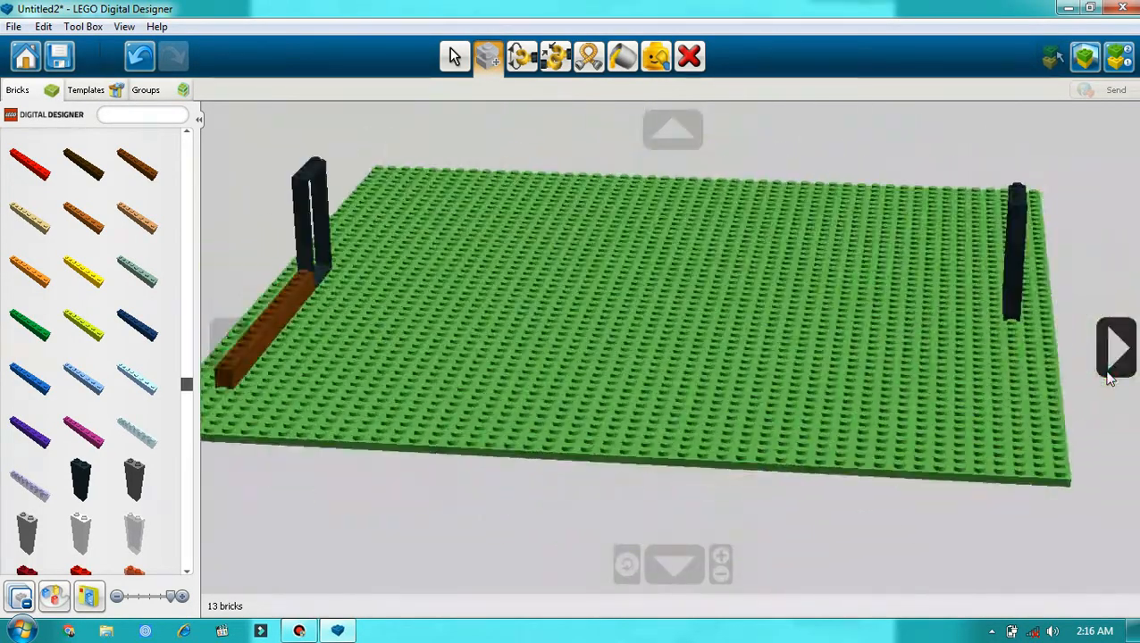
pyautogui.click(1107, 377)
pyautogui.click(487, 56)
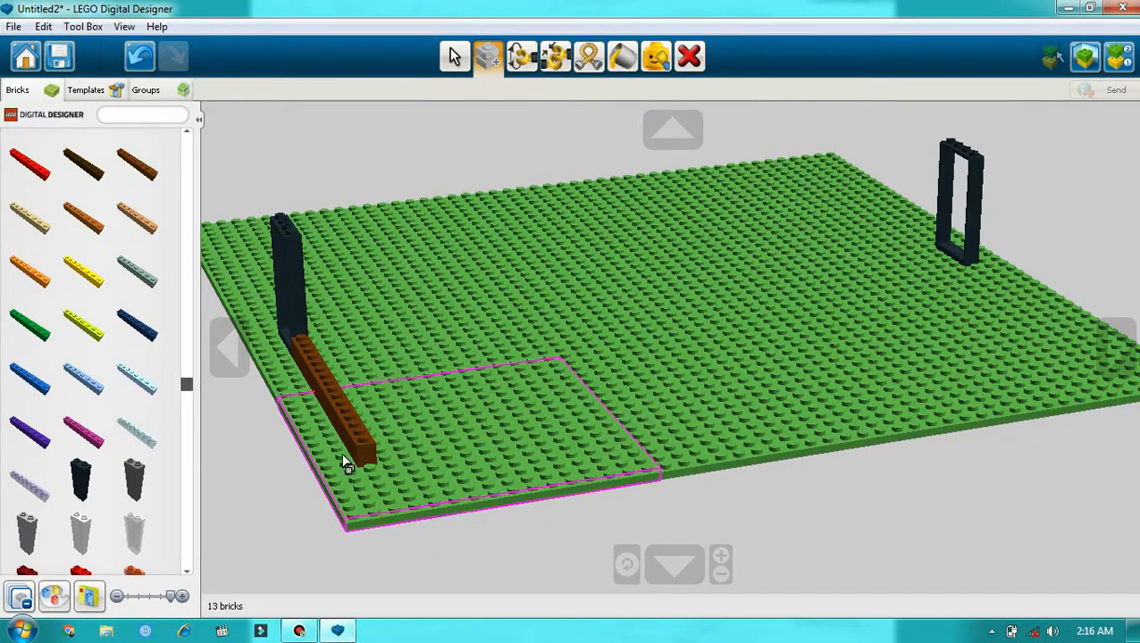
pyautogui.click(349, 432)
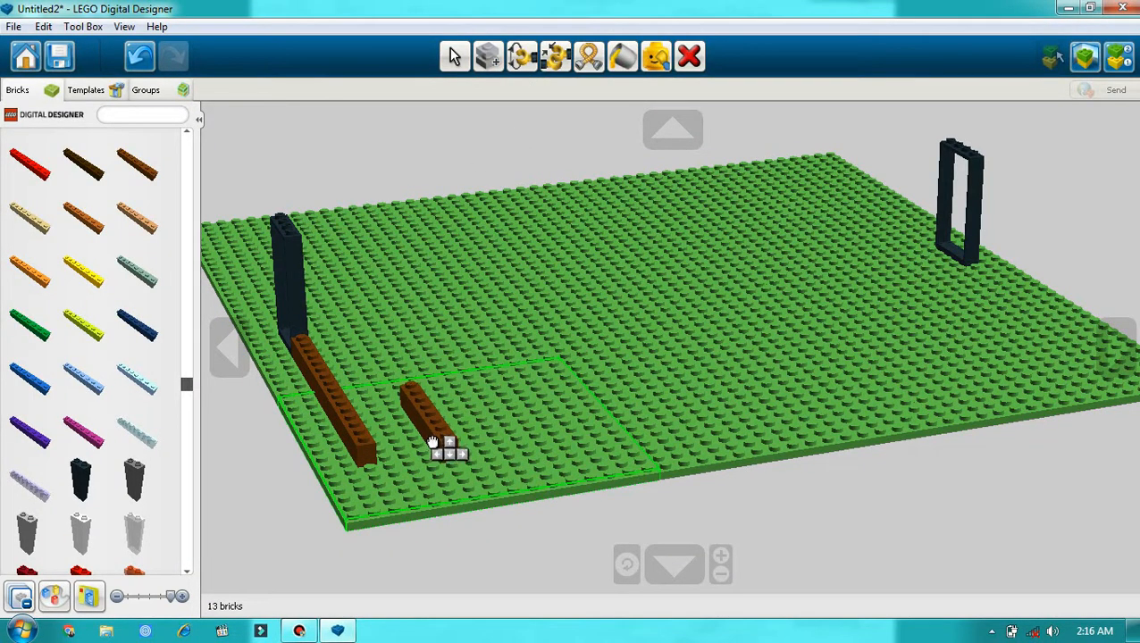
pyautogui.press('Left')
pyautogui.click(451, 457)
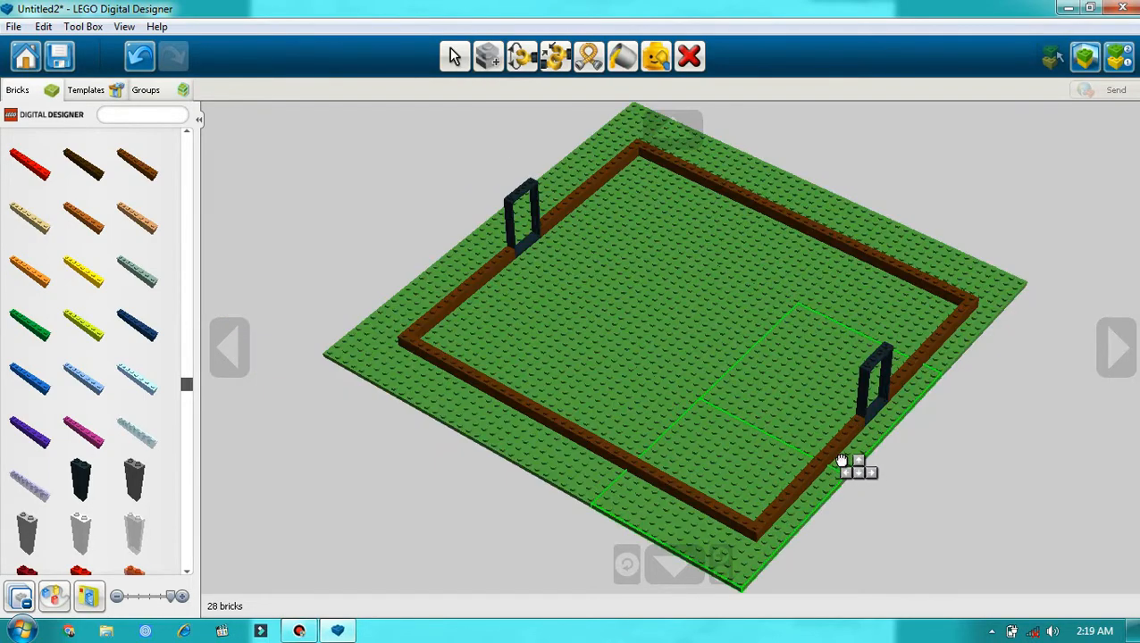
# Step: Place a cloned brown 1x8 brick beside the near door frame to close the rectangular outline, and inspect it from all sides
pyautogui.click(839, 460)
pyautogui.click(1114, 347)
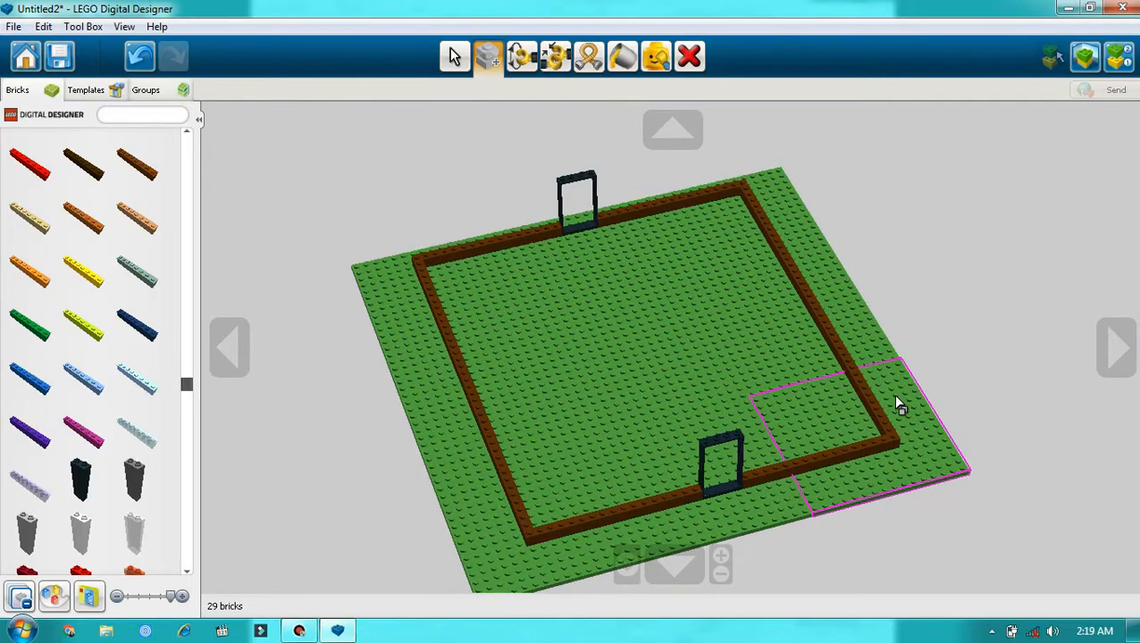
pyautogui.click(675, 565)
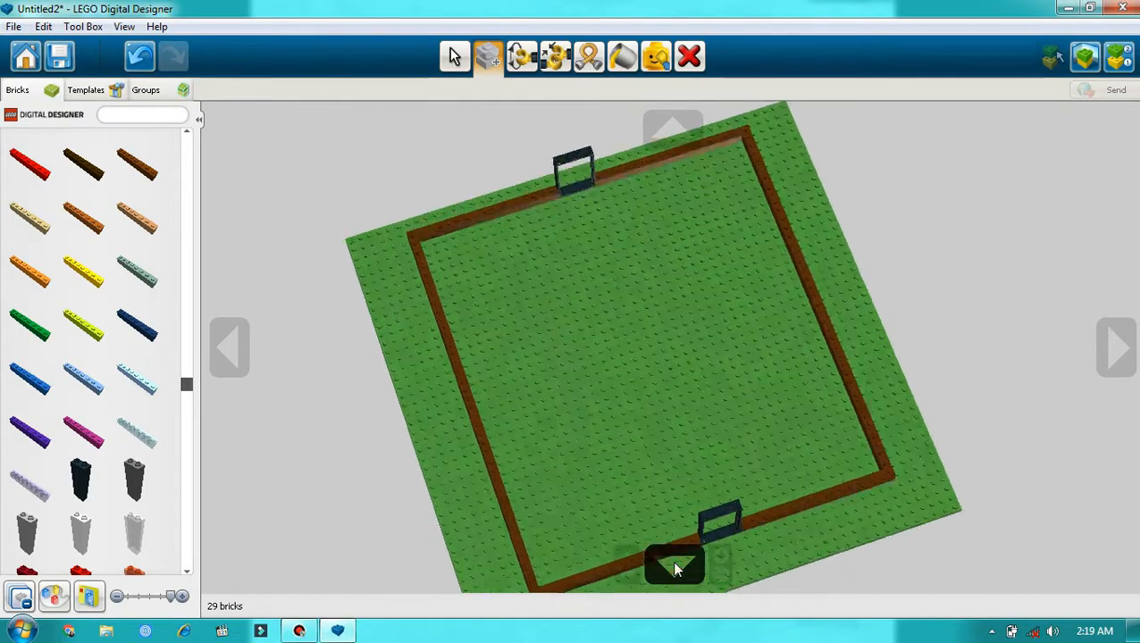
pyautogui.click(673, 129)
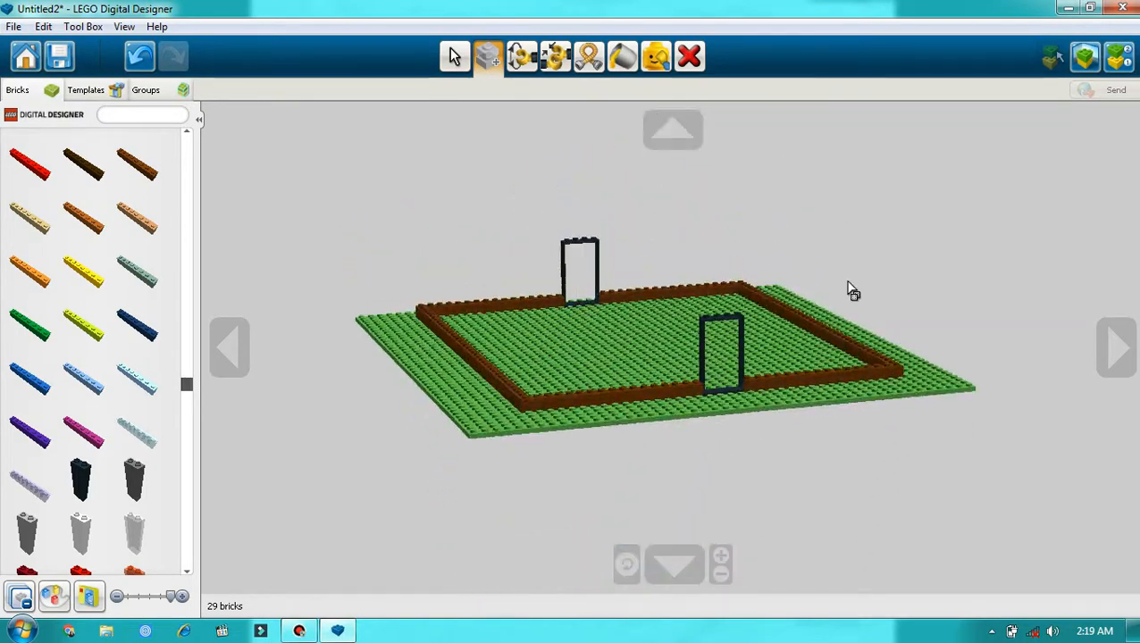
pyautogui.click(1103, 344)
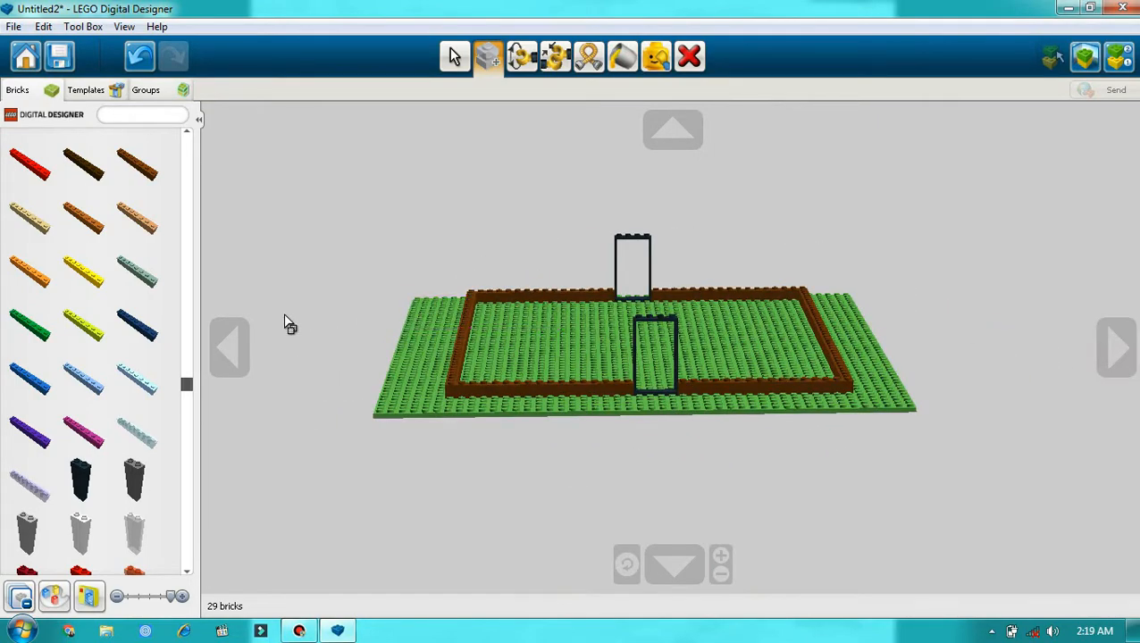
pyautogui.click(254, 351)
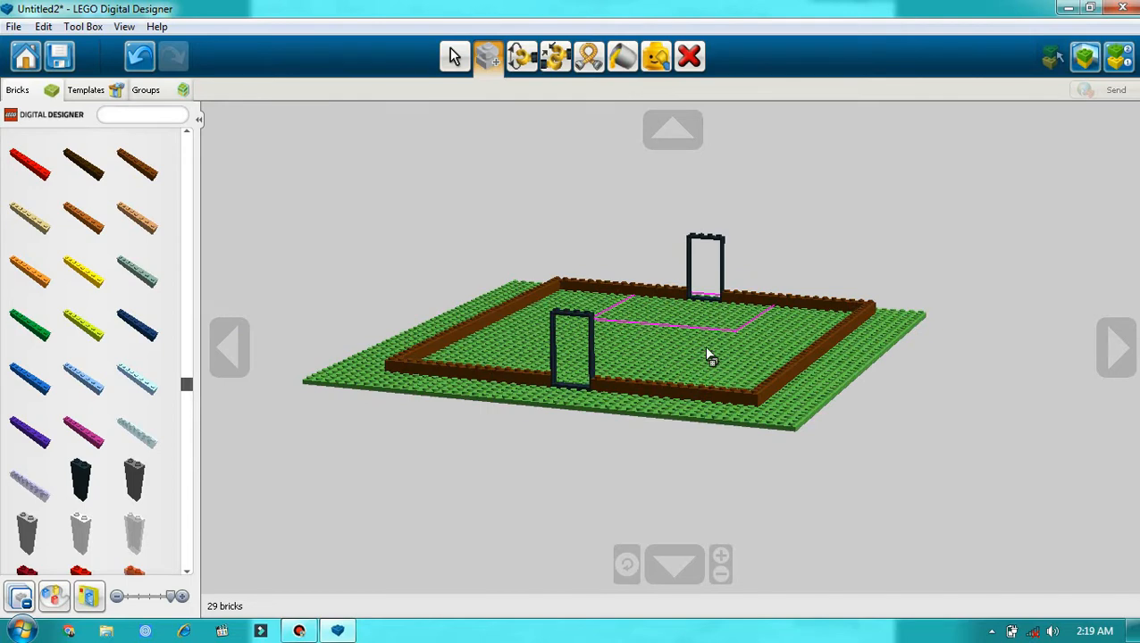
pyautogui.click(688, 146)
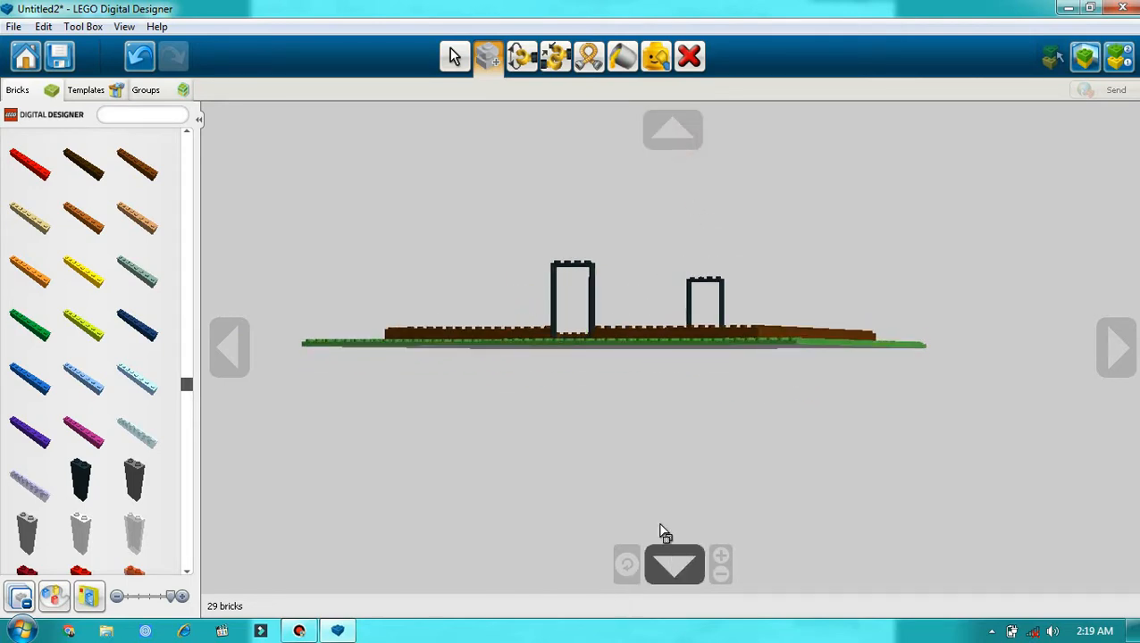
pyautogui.click(239, 366)
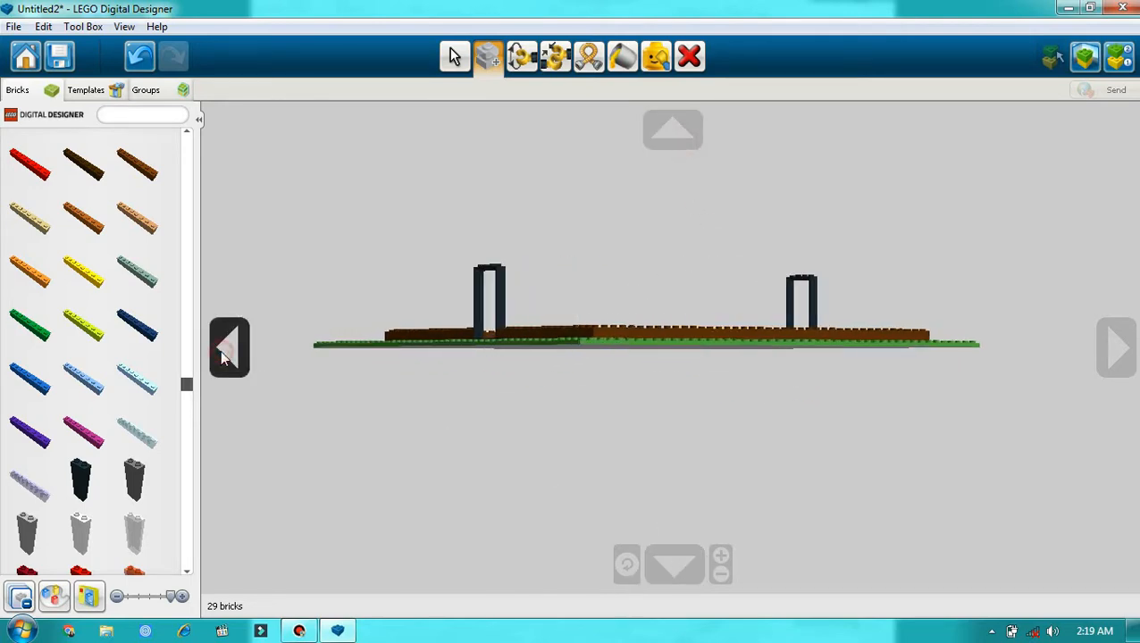
pyautogui.click(684, 138)
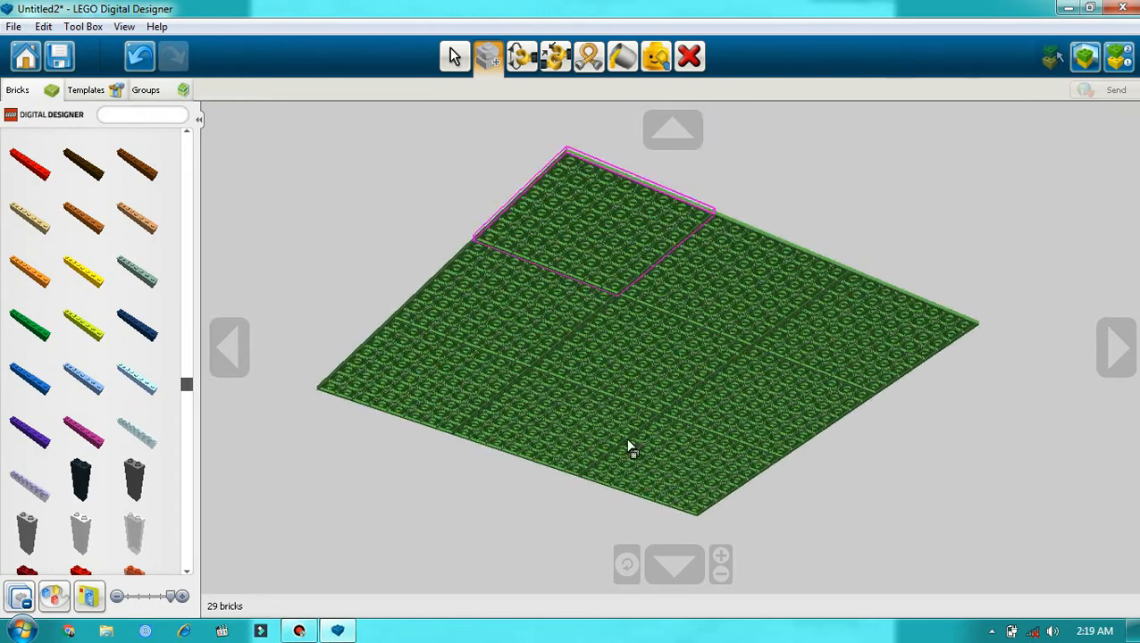
pyautogui.click(661, 563)
pyautogui.click(1093, 370)
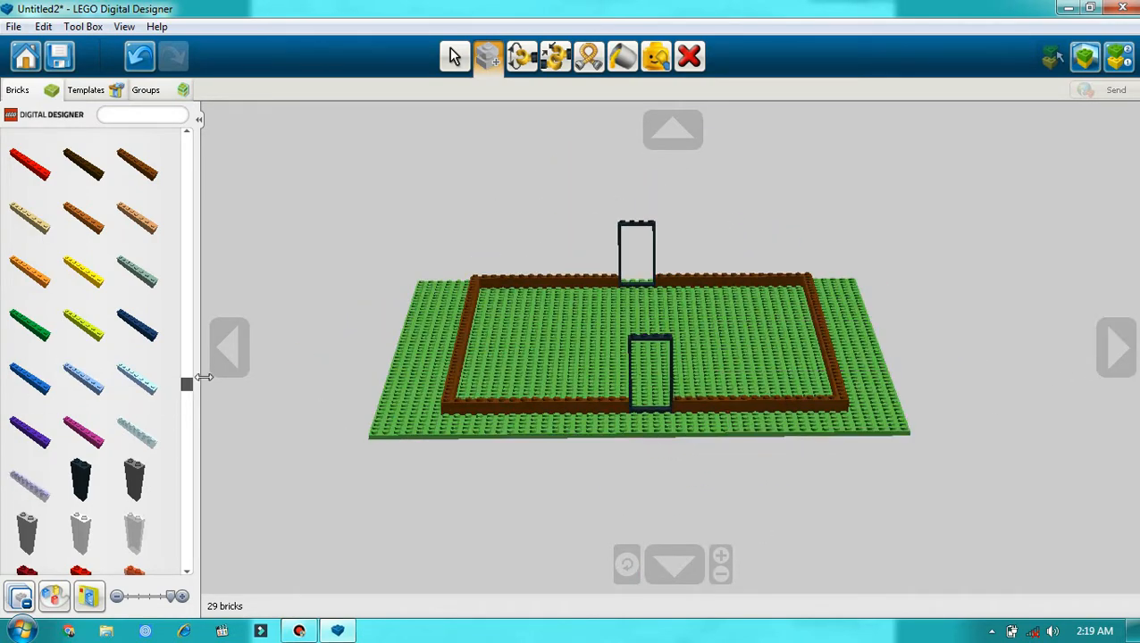
# Step: Fit a black door with a four-pane window into the near black door frame
pyautogui.moveTo(190, 393); pyautogui.dragTo(198, 117)
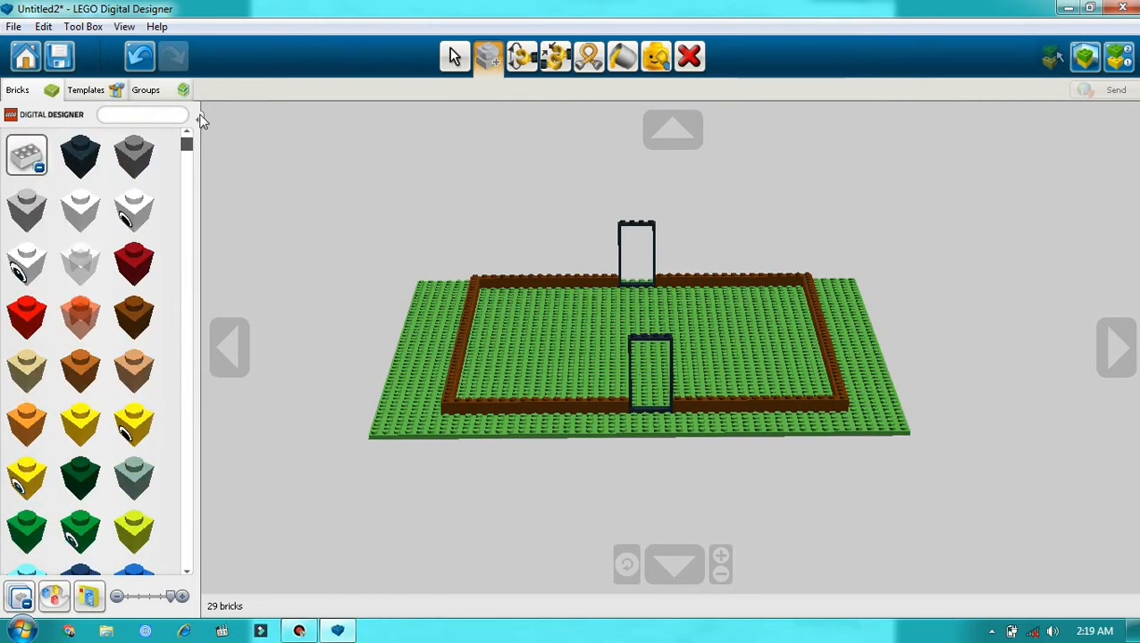
pyautogui.click(40, 168)
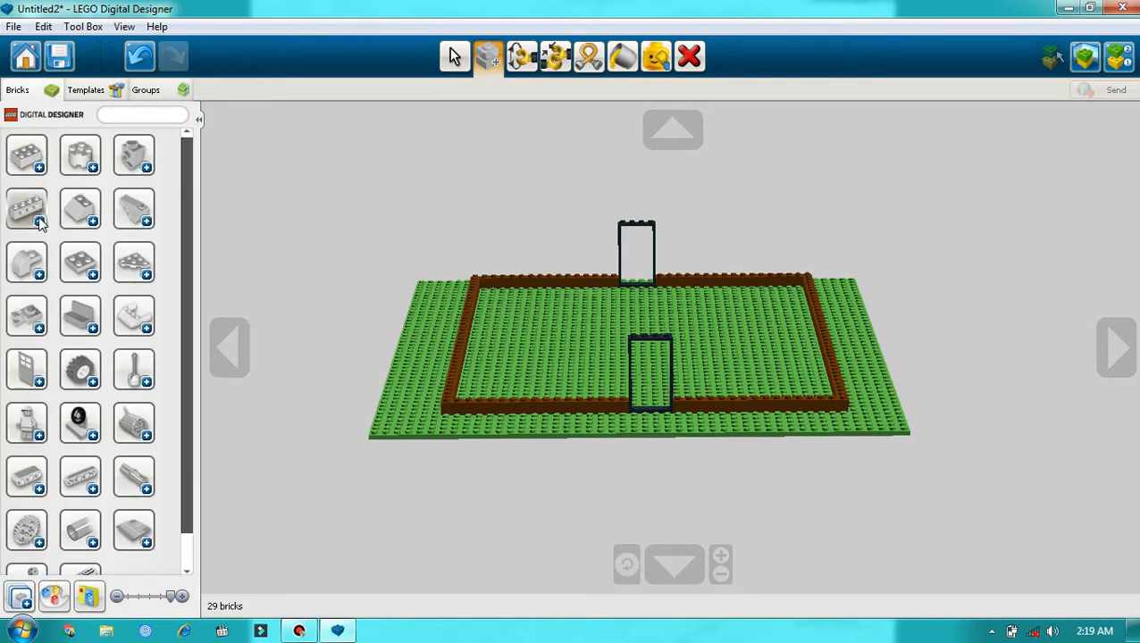
pyautogui.click(39, 382)
pyautogui.scroll(-2, 127, 344)
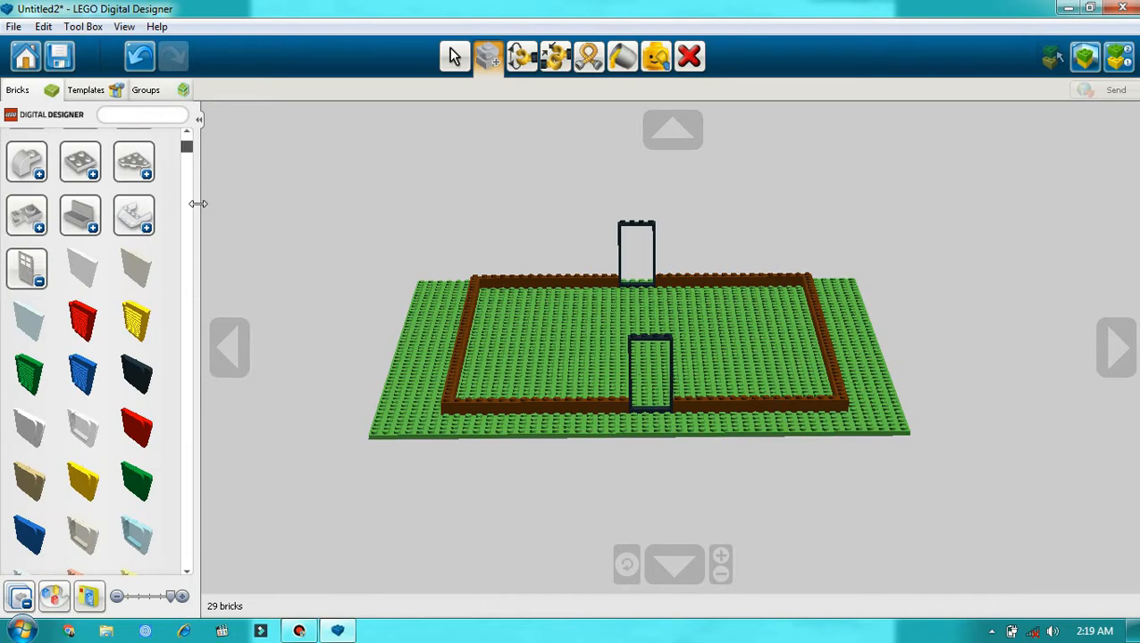
pyautogui.moveTo(187, 150); pyautogui.dragTo(156, 370)
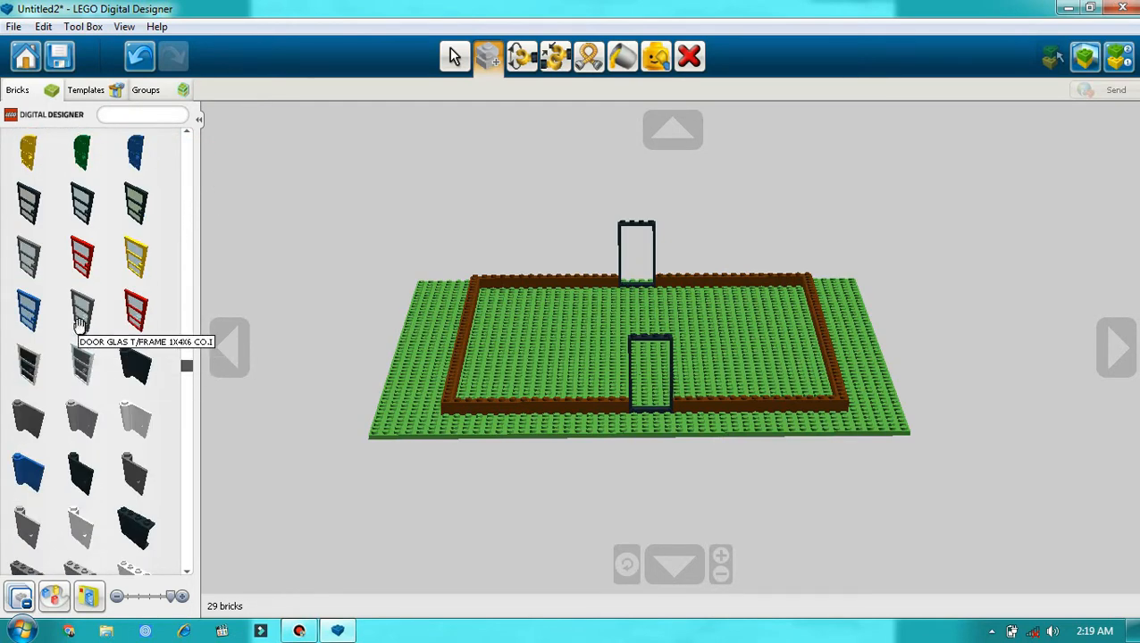
pyautogui.scroll(-2, 85, 322)
pyautogui.scroll(-8, 87, 317)
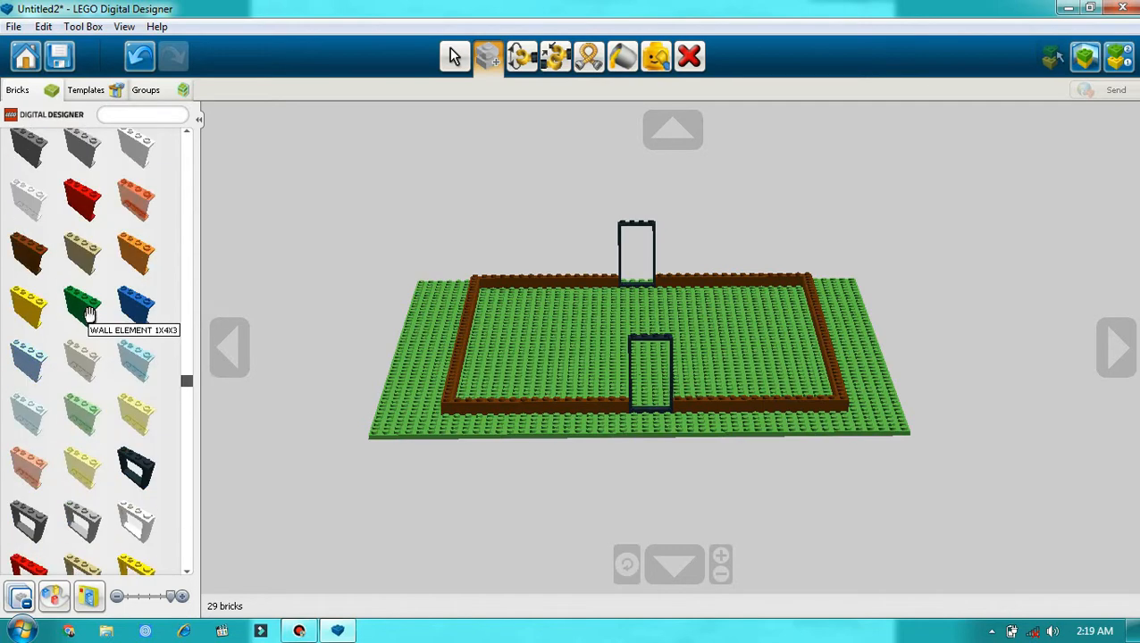
pyautogui.scroll(-1, 95, 319)
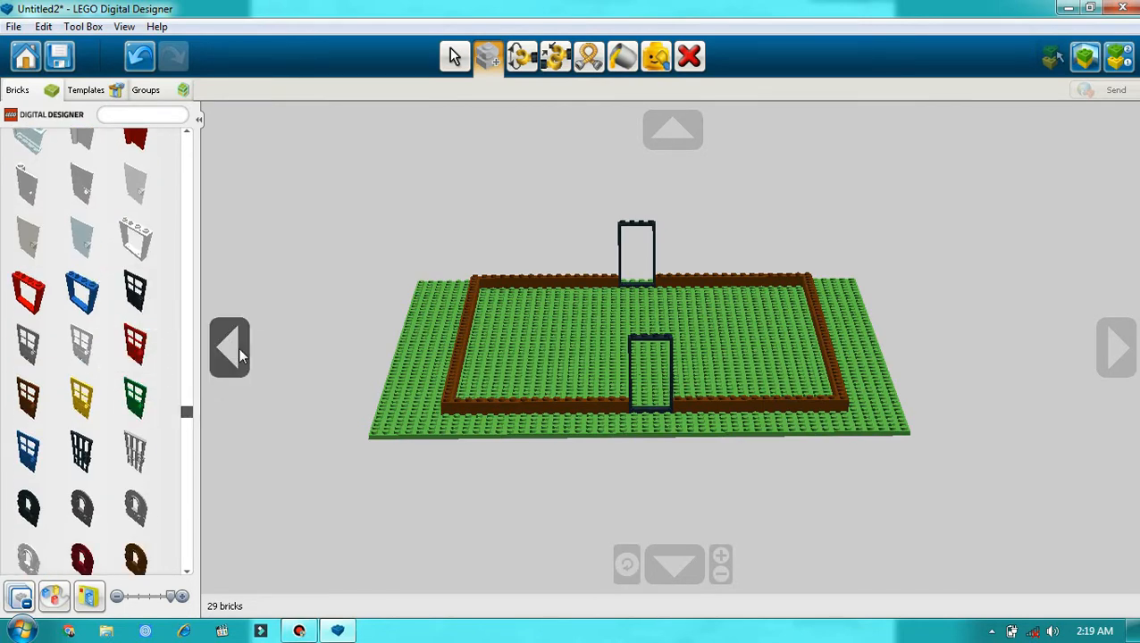
pyautogui.click(135, 293)
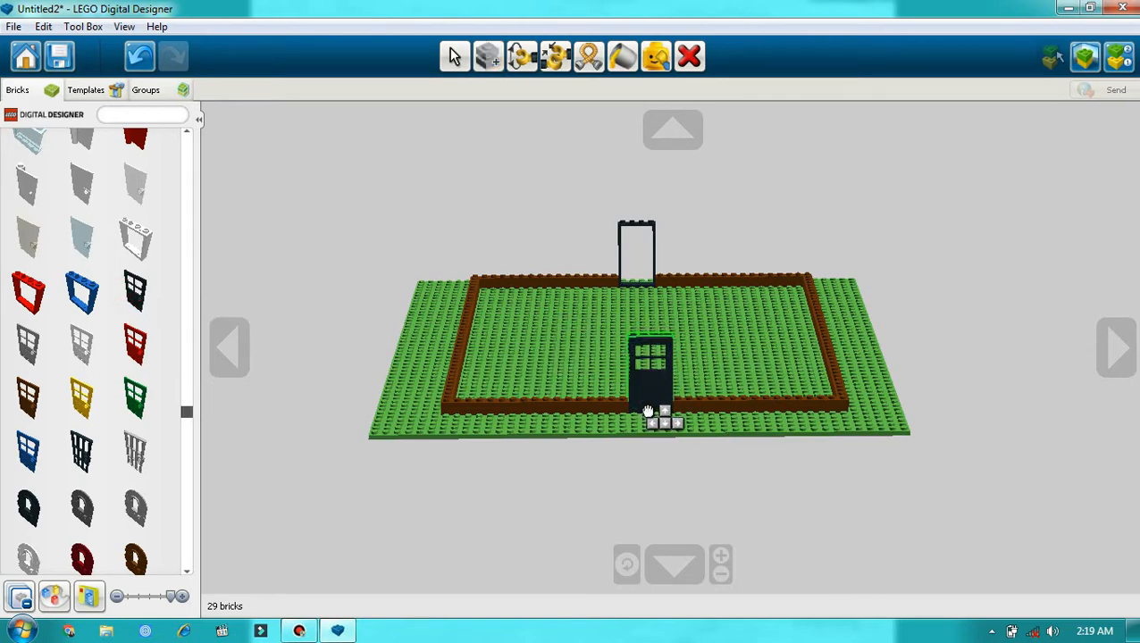
pyautogui.click(649, 412)
# Step: Clone the black four-pane door and fit the copy into the empty door frame on the opposite side
pyautogui.click(1092, 351)
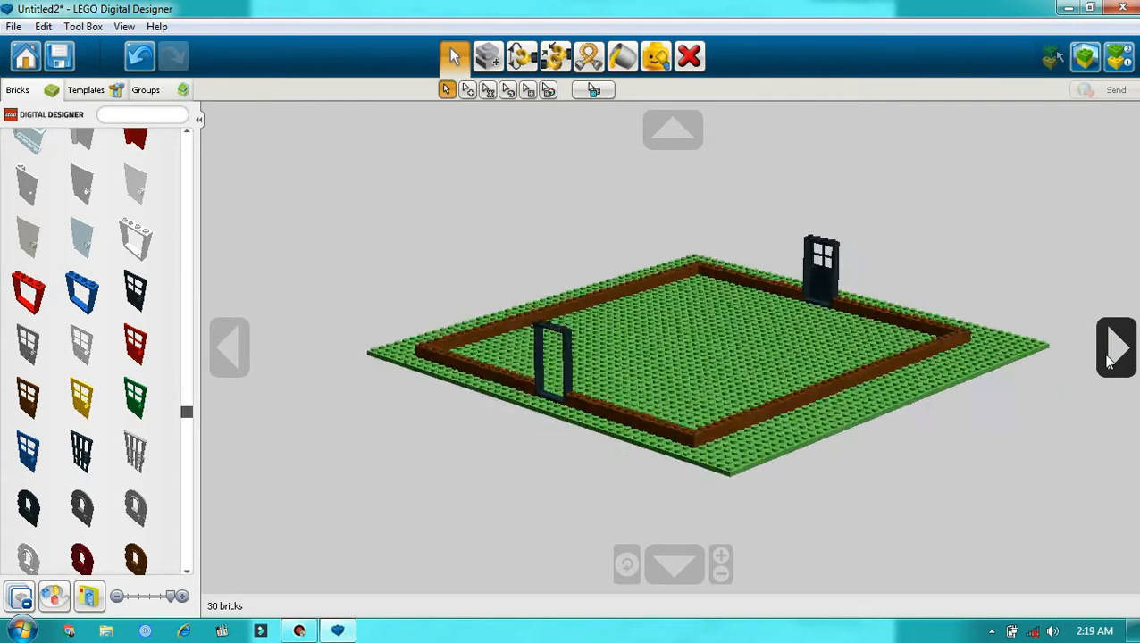
pyautogui.click(497, 58)
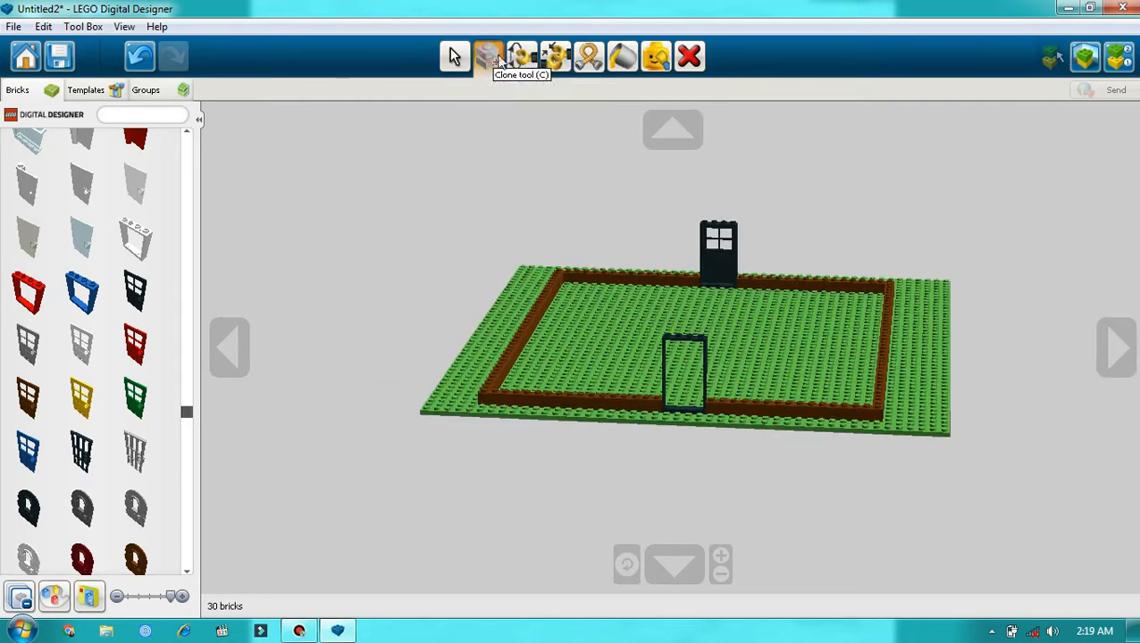
pyautogui.click(725, 272)
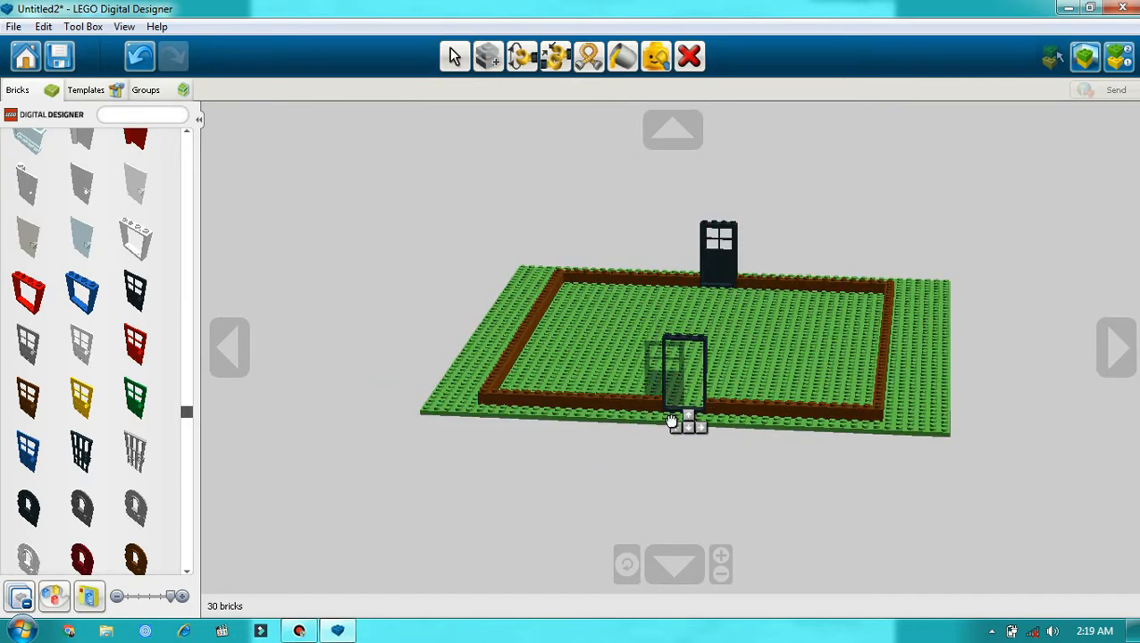
pyautogui.click(688, 418)
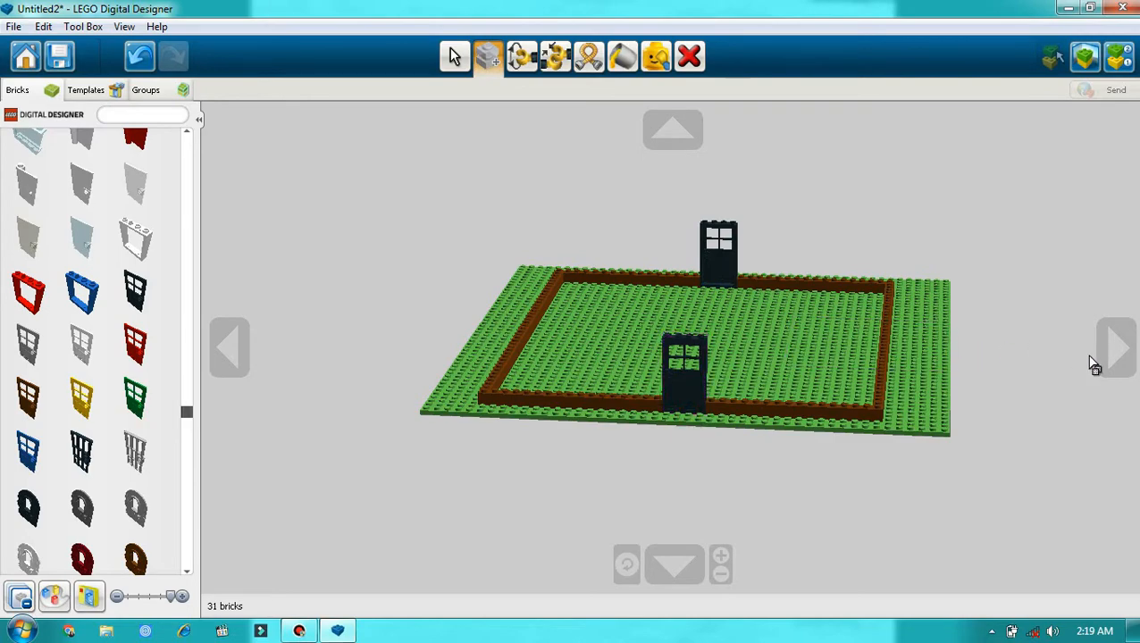
pyautogui.click(1106, 360)
pyautogui.click(1102, 359)
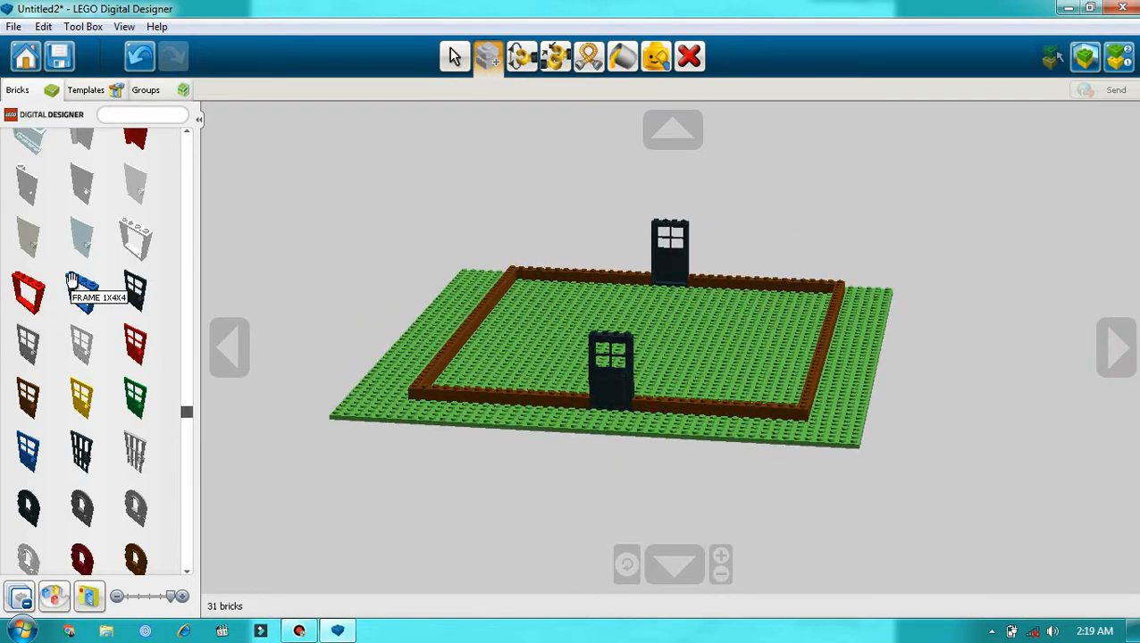
pyautogui.scroll(-5, 71, 281)
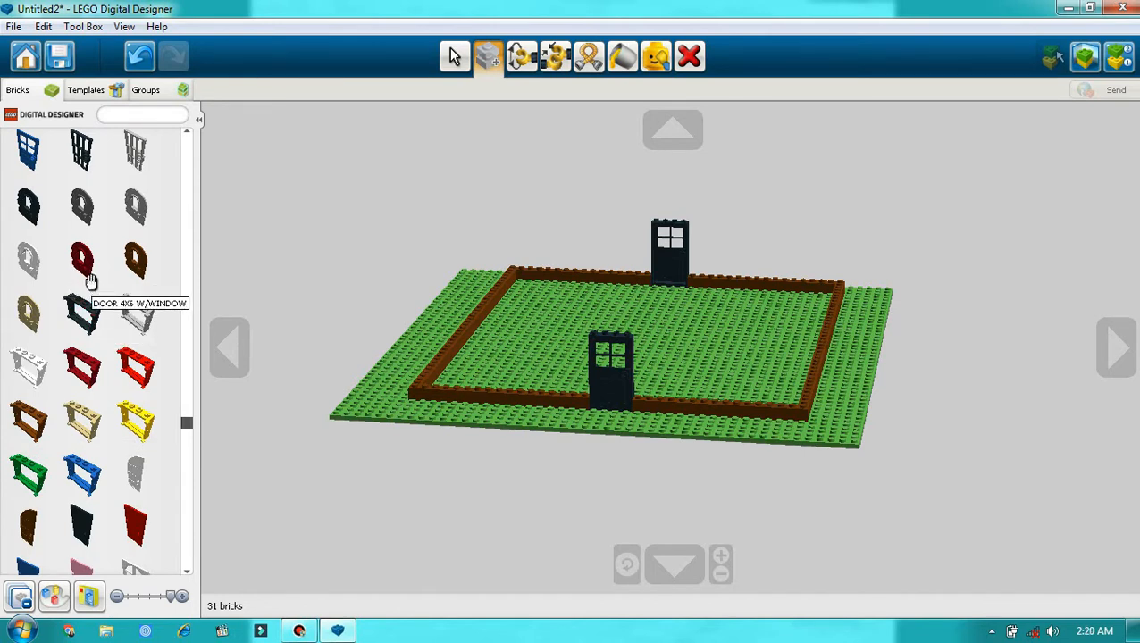
pyautogui.press('v')
pyautogui.click(603, 375)
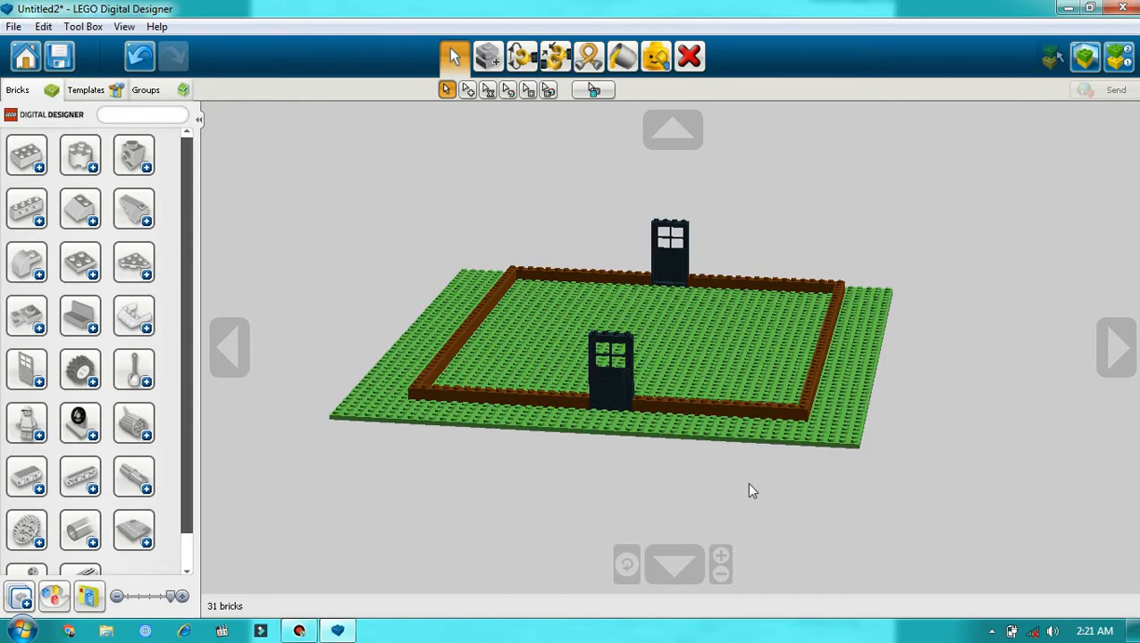
# Step: Clone the brown 1x8 brick twice and stack the copies as second and third courses beside the near door frame
pyautogui.click(1118, 347)
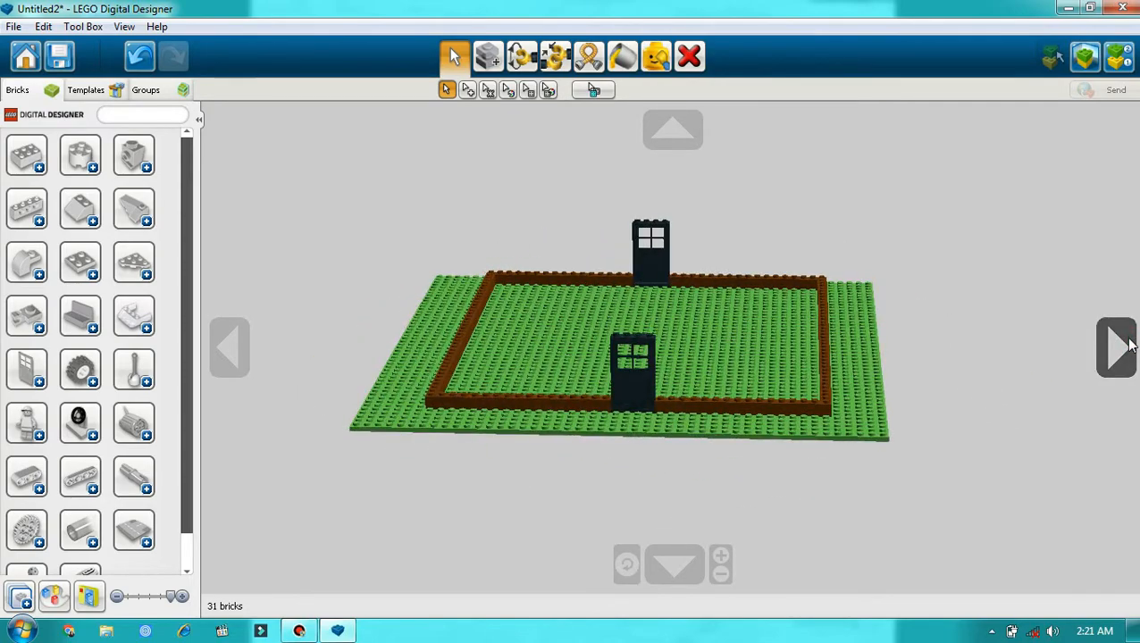
pyautogui.click(1120, 346)
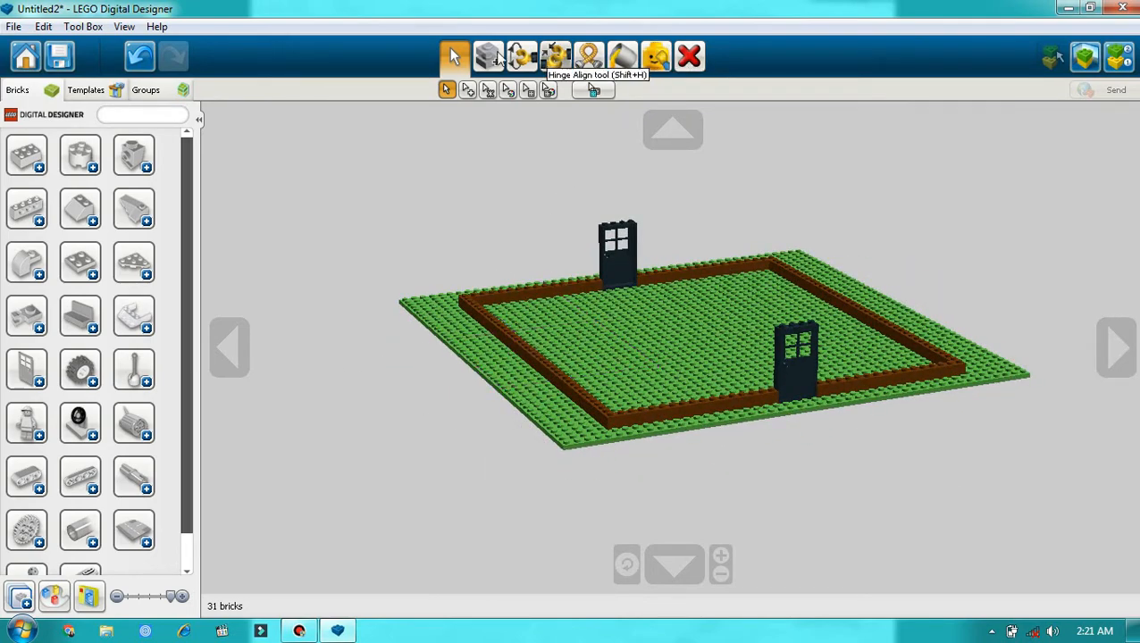
pyautogui.click(491, 57)
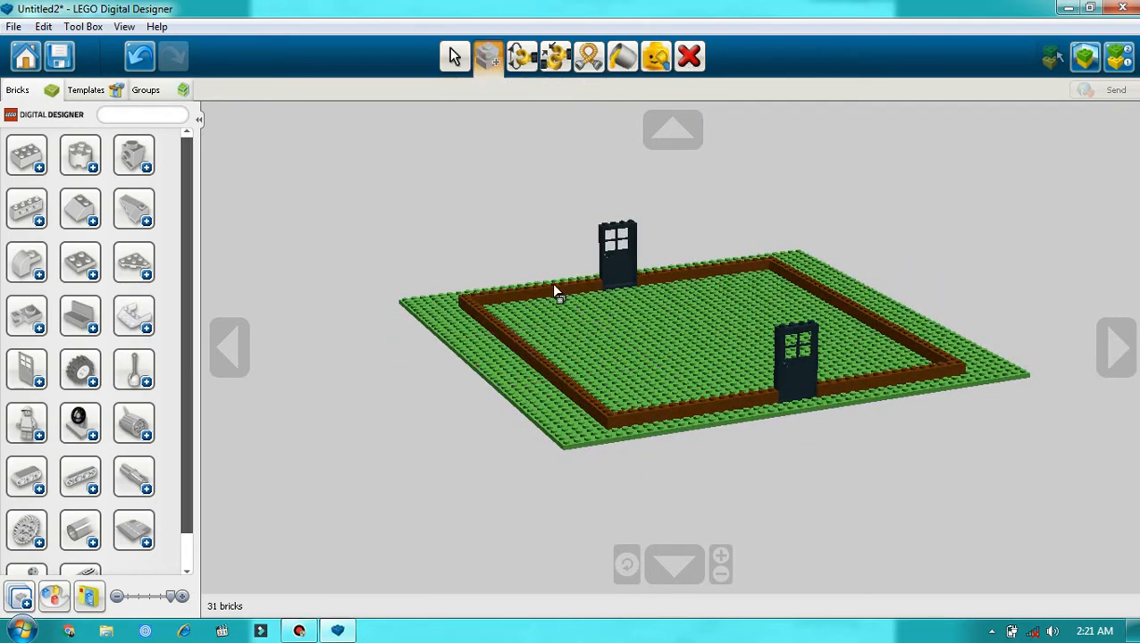
pyautogui.click(637, 417)
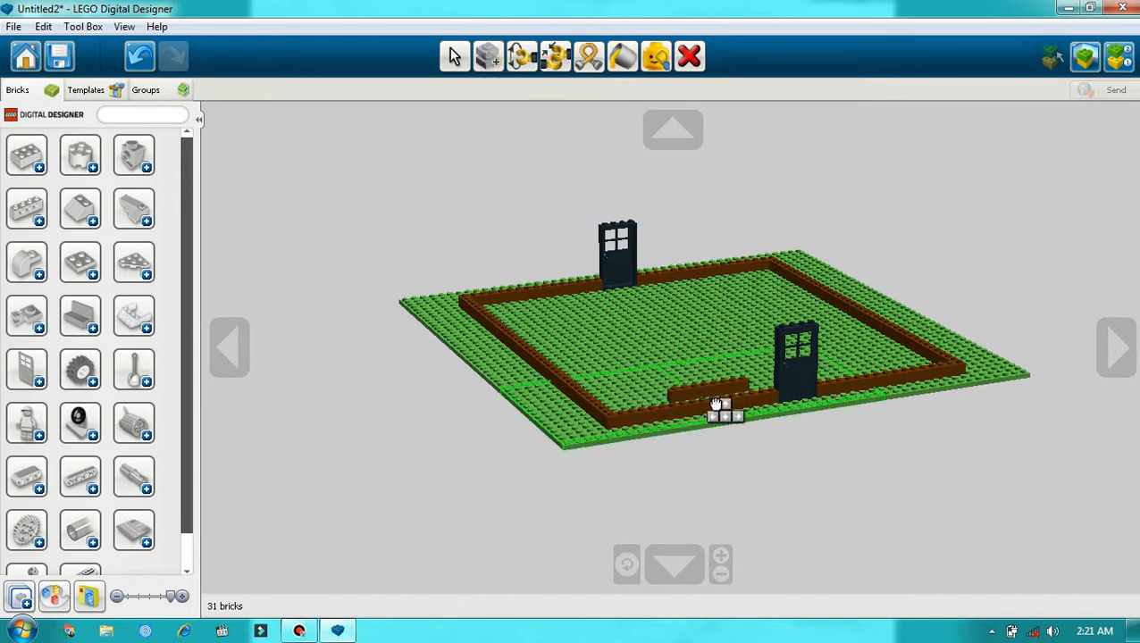
pyautogui.click(732, 390)
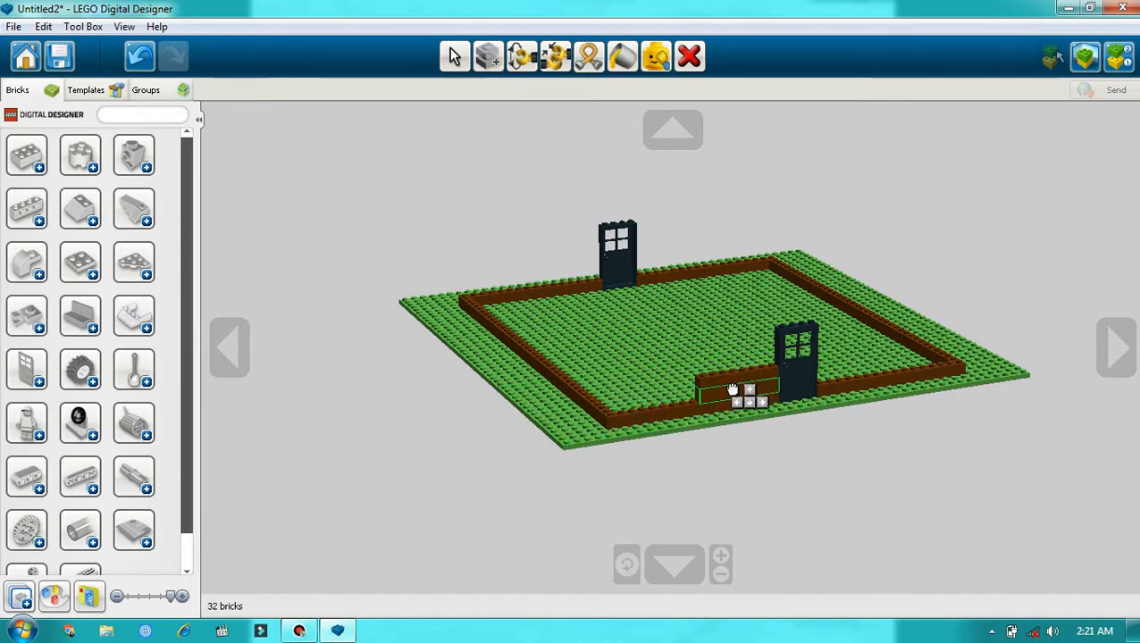
pyautogui.click(738, 391)
# Step: Clone two more brown 1x8 bricks to extend the second and third courses from the door-side stack toward the near corner
pyautogui.click(732, 388)
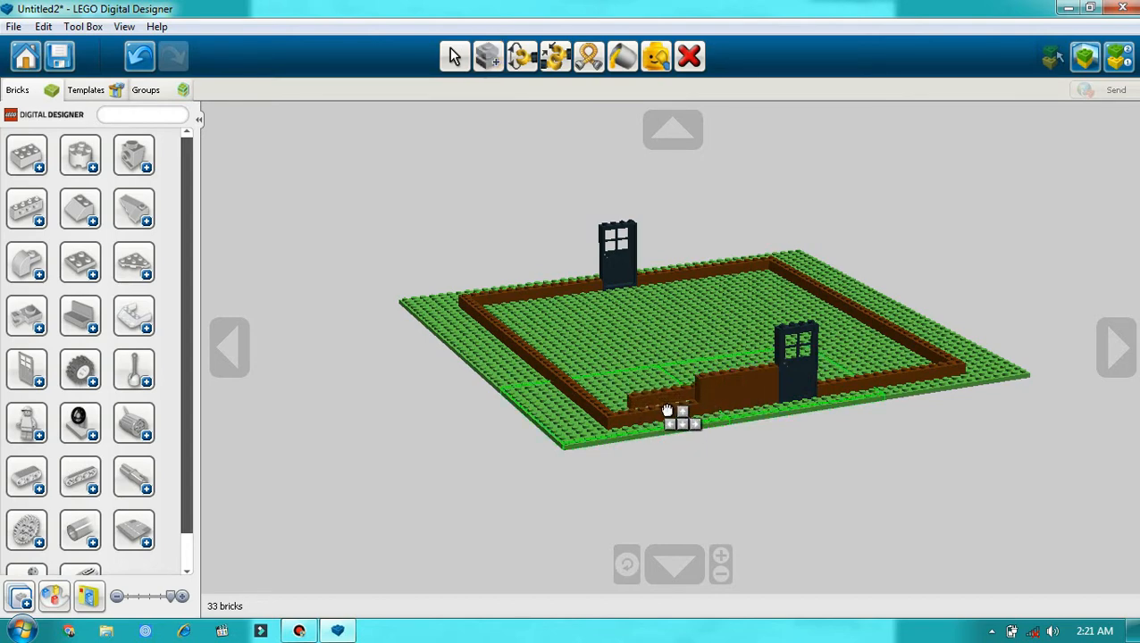
pyautogui.scroll(10, 676, 422)
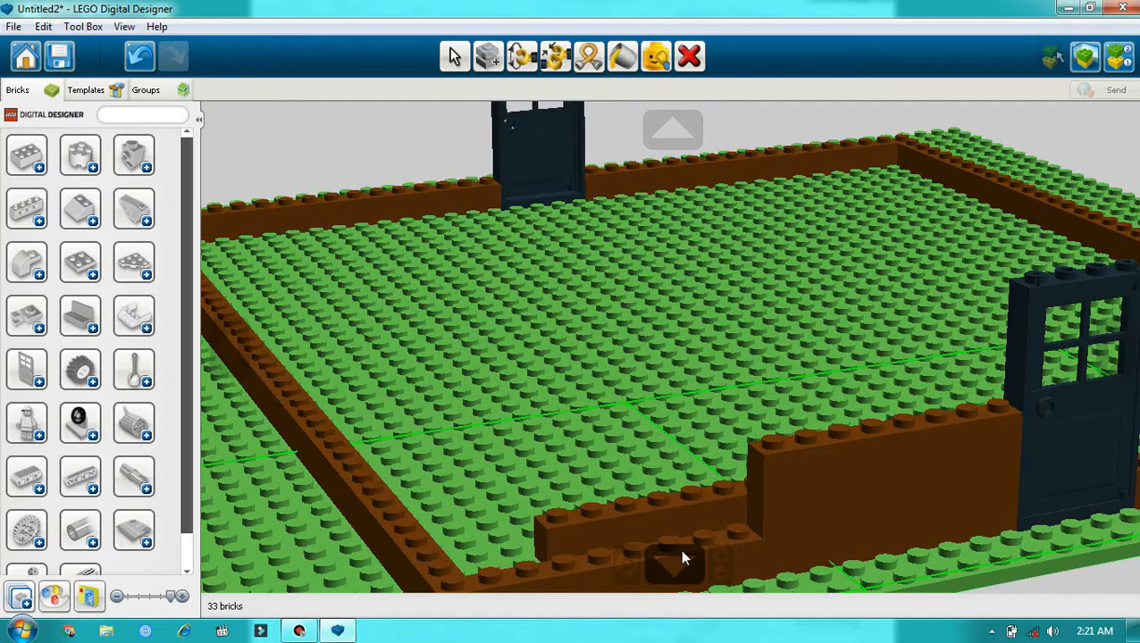
pyautogui.scroll(-3, 682, 539)
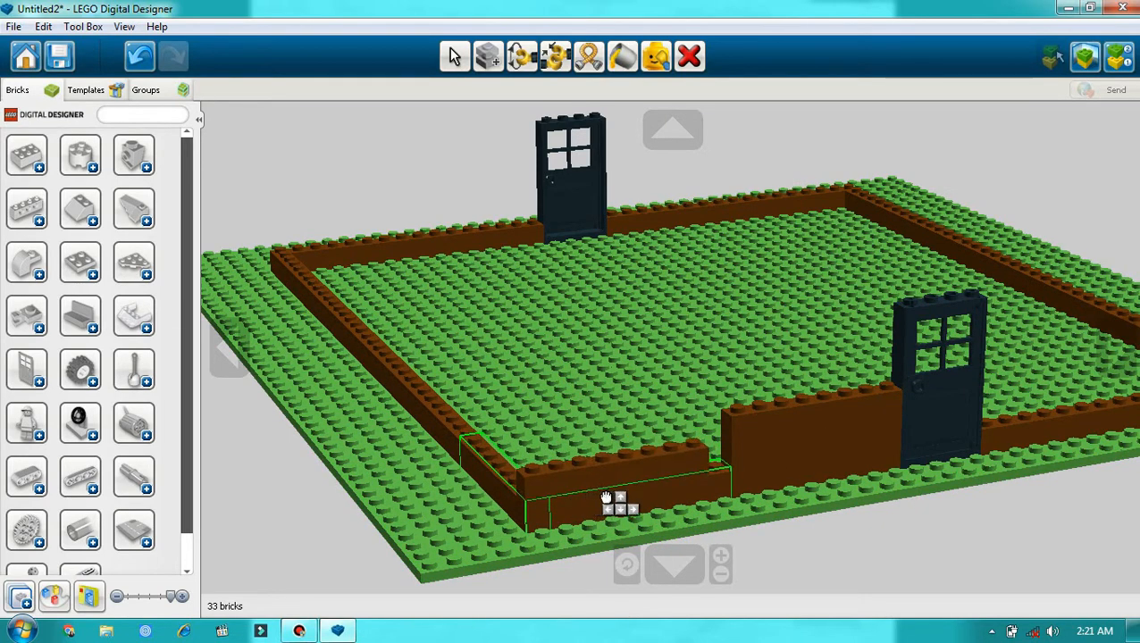
pyautogui.click(639, 489)
pyautogui.click(643, 456)
pyautogui.moveTo(645, 454); pyautogui.dragTo(470, 443)
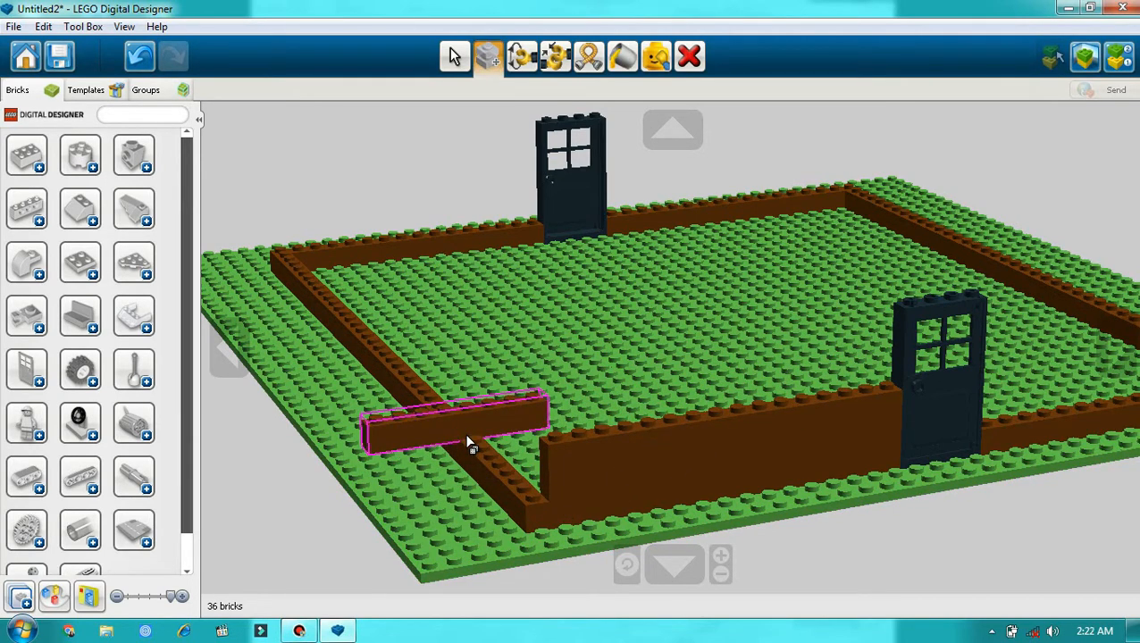
pyautogui.click(689, 56)
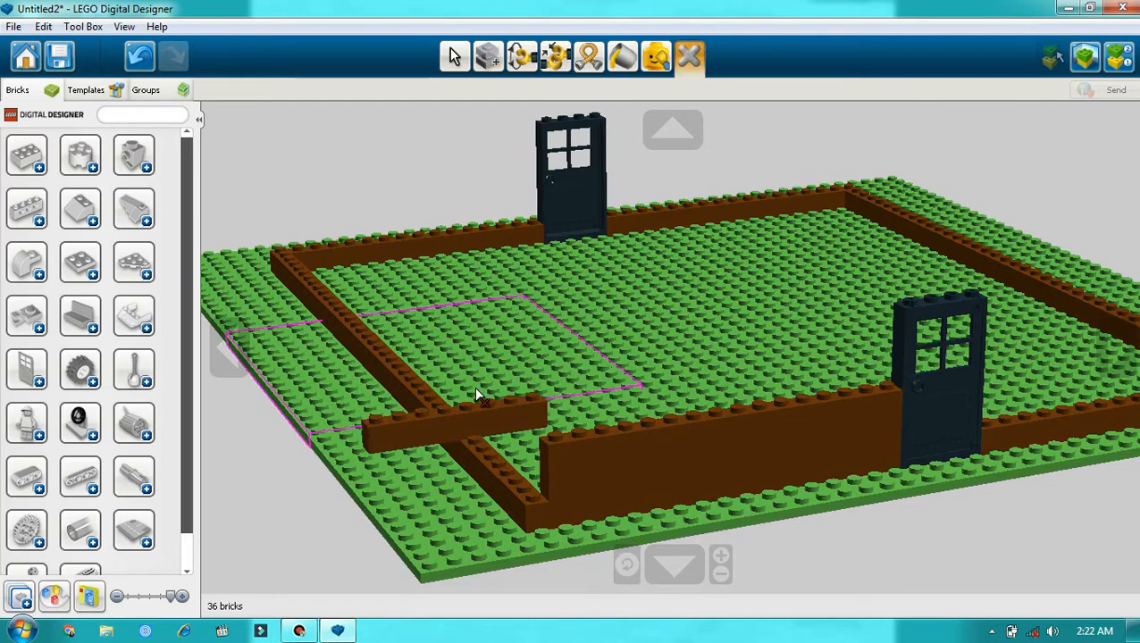
pyautogui.click(509, 408)
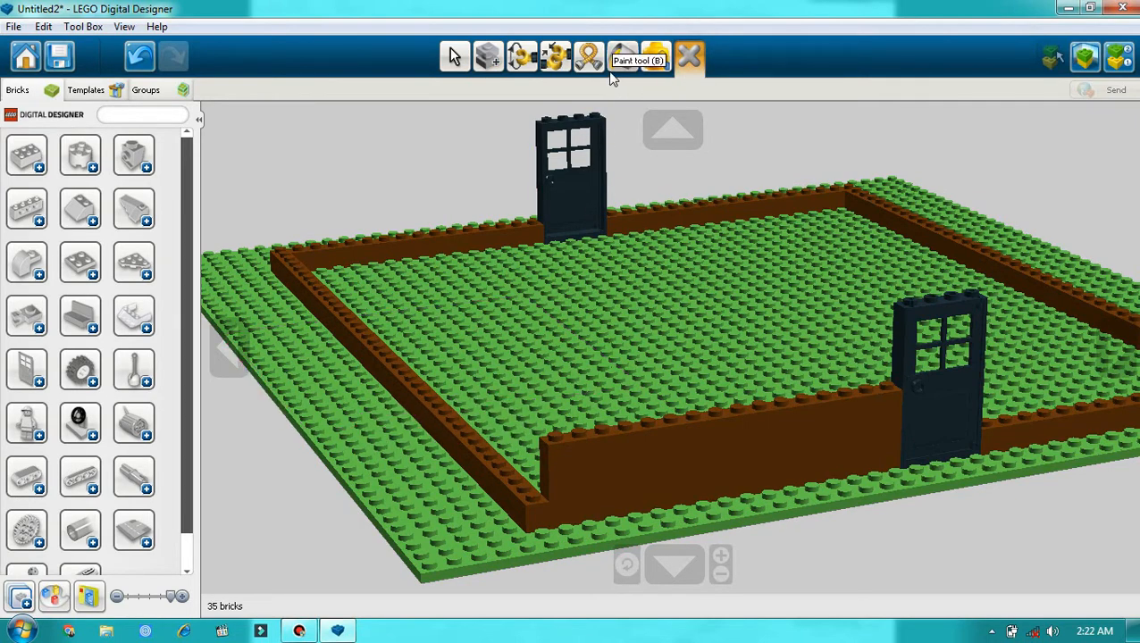
# Step: Clone the side wall's brown 1x8 corner brick twice and stack the copies as second and third courses at the near corner
pyautogui.click(487, 56)
pyautogui.click(508, 497)
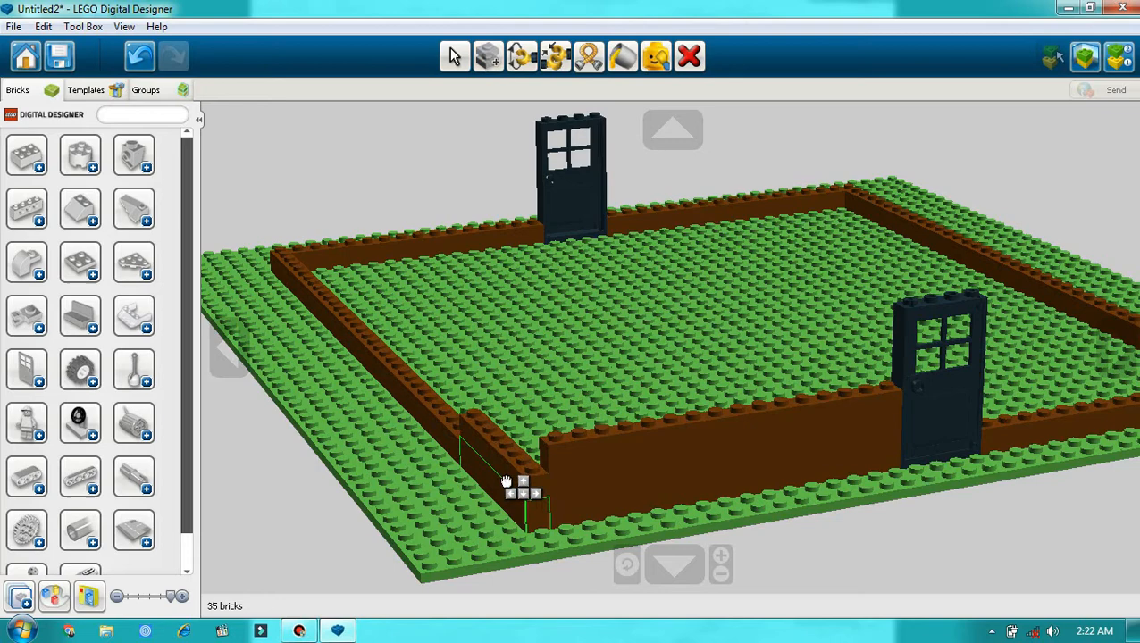
pyautogui.click(515, 456)
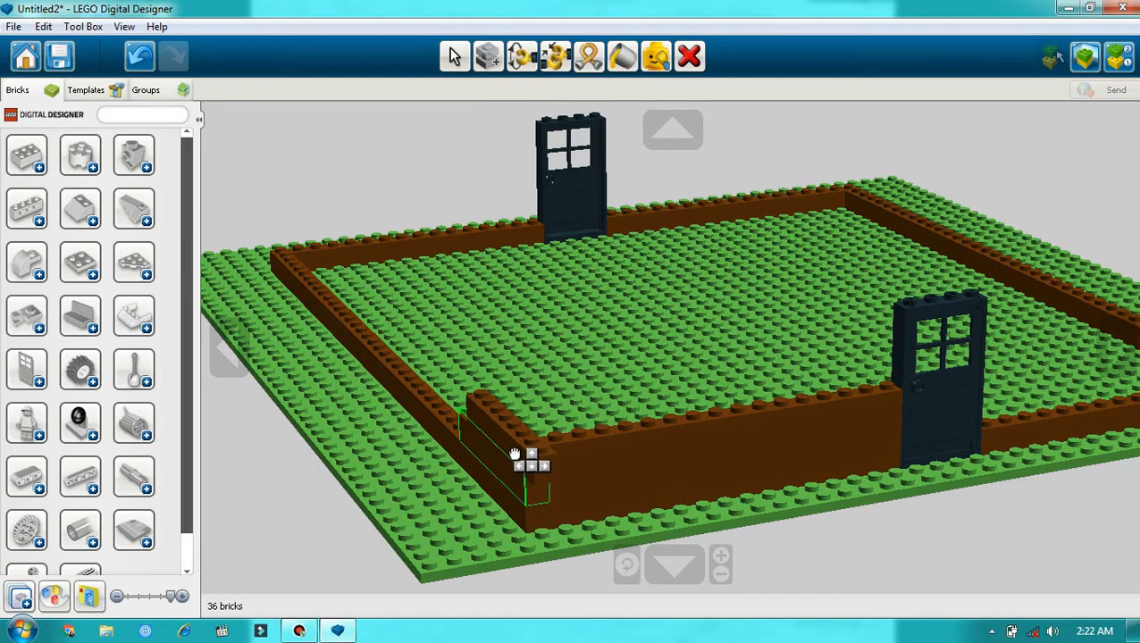
pyautogui.click(501, 445)
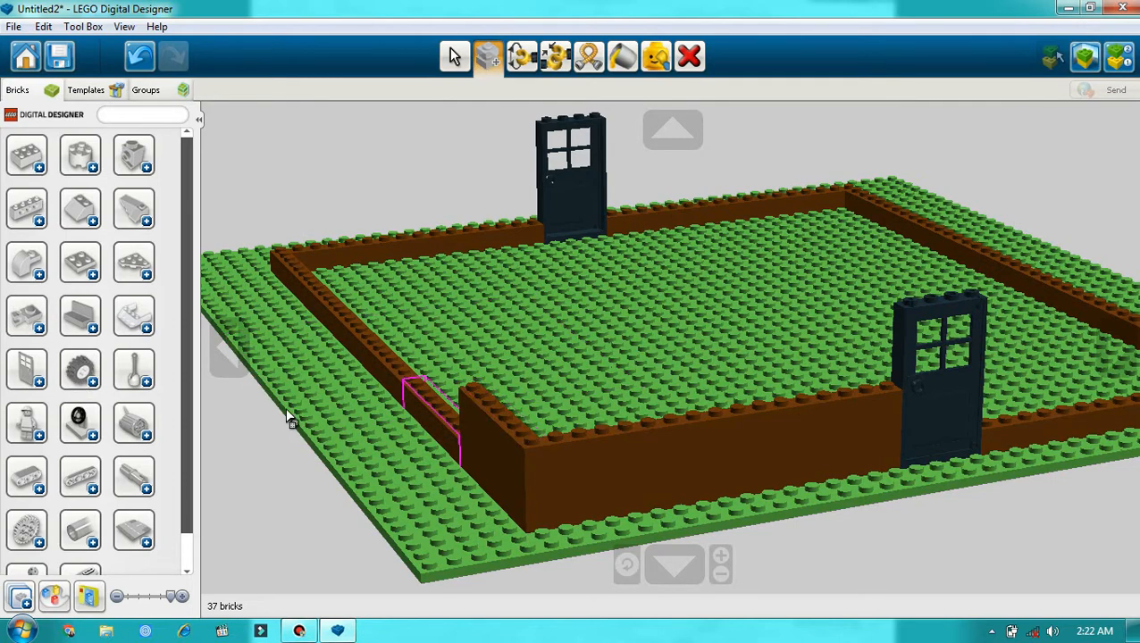
# Step: Find the black 4x3 window frame among the door and window bricks and place it on the near wall beside the door
pyautogui.scroll(-1, 39, 262)
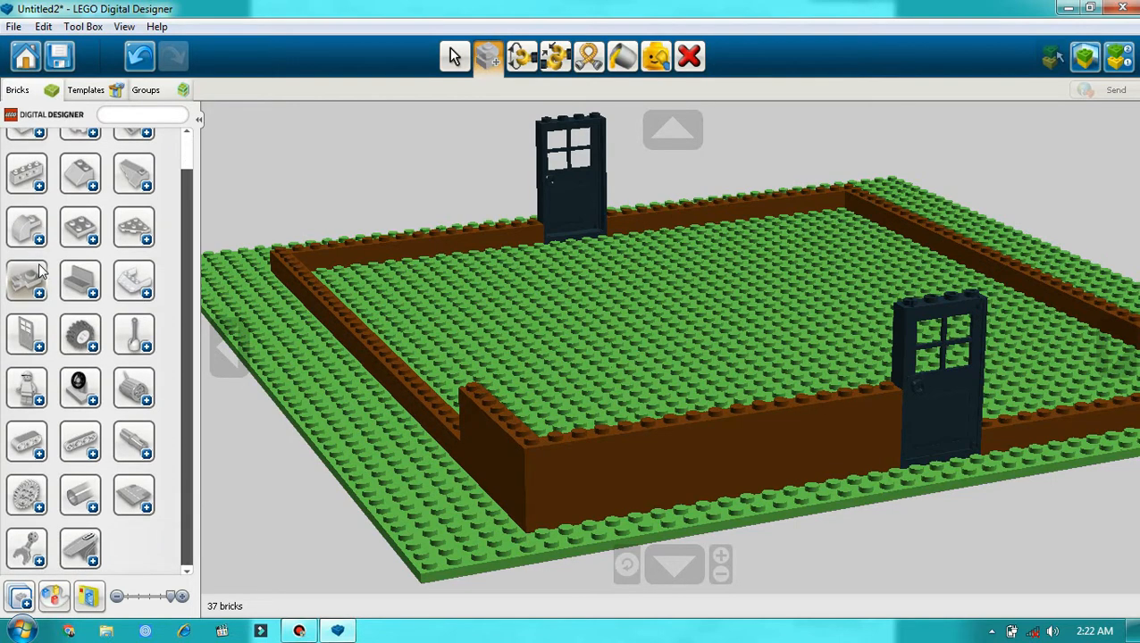
pyautogui.click(38, 351)
pyautogui.scroll(-6, 107, 325)
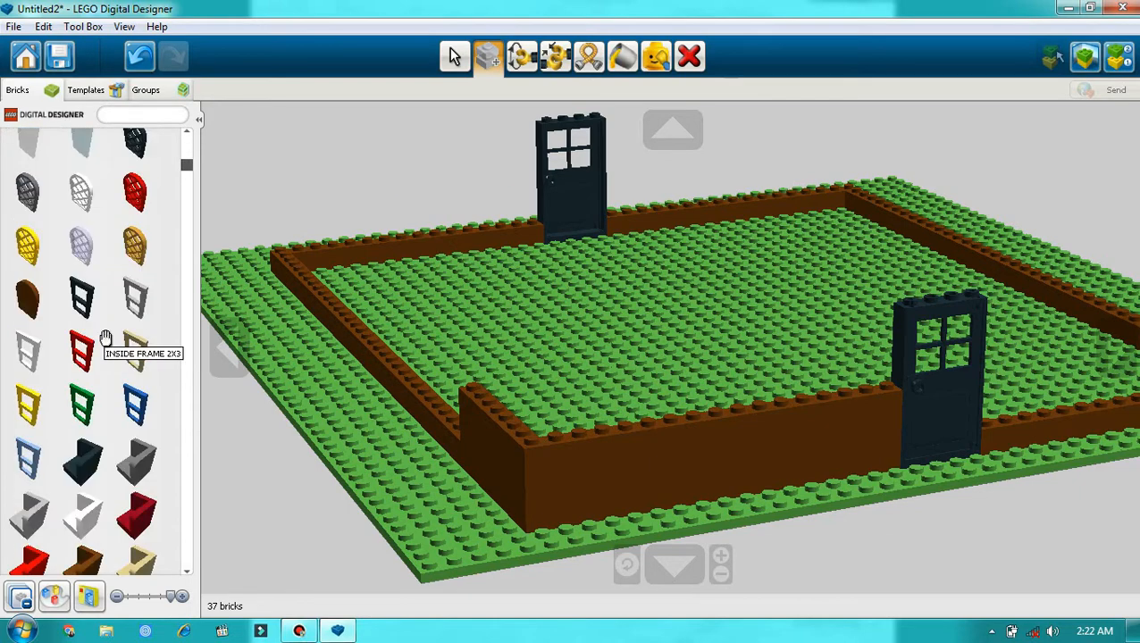
pyautogui.scroll(-6, 135, 192)
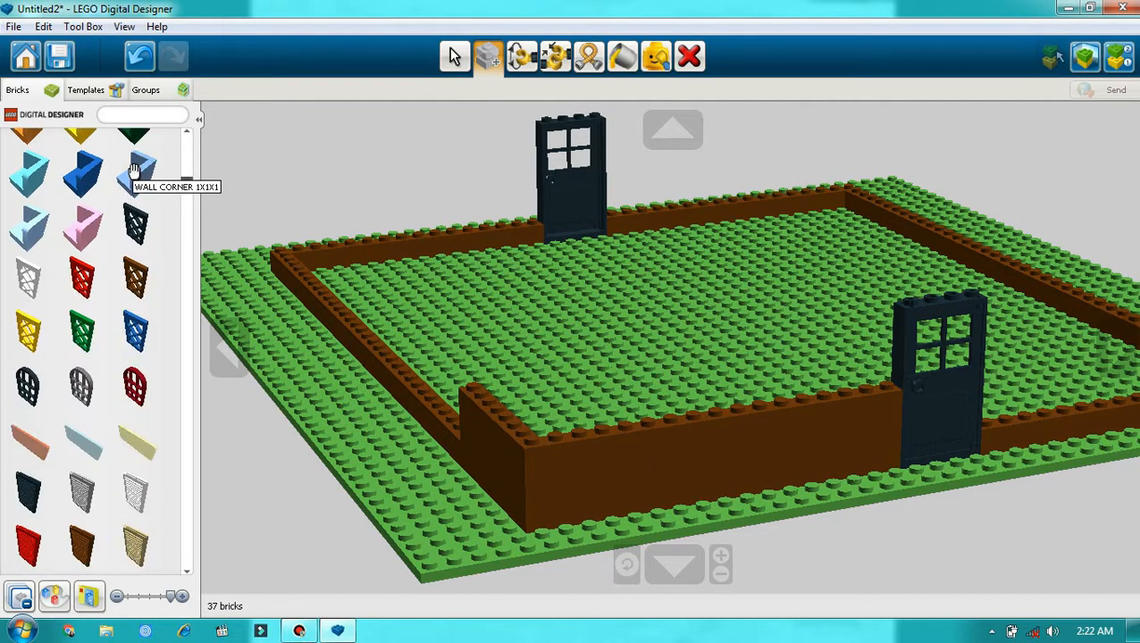
pyautogui.scroll(-8, 128, 300)
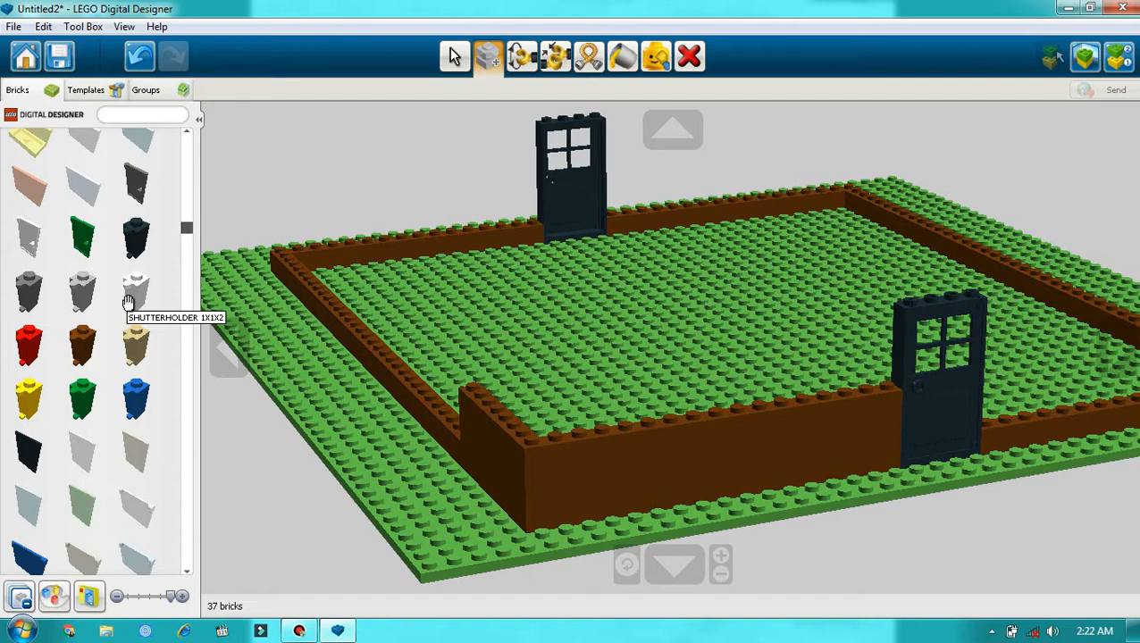
pyautogui.scroll(-8, 130, 313)
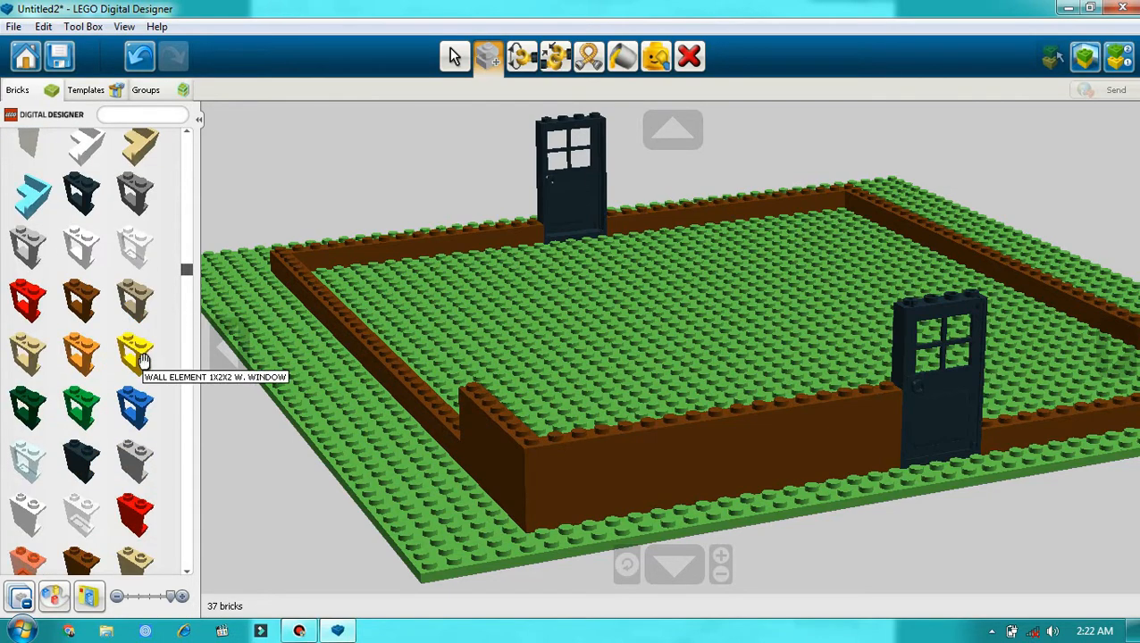
pyautogui.scroll(-8, 142, 361)
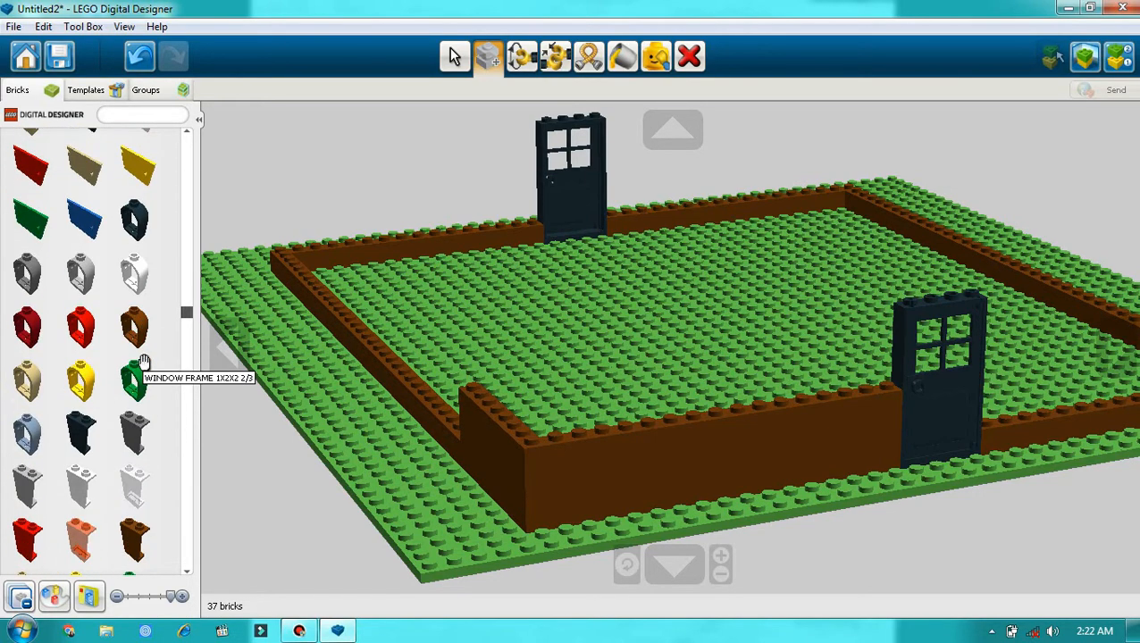
pyautogui.scroll(-5, 138, 353)
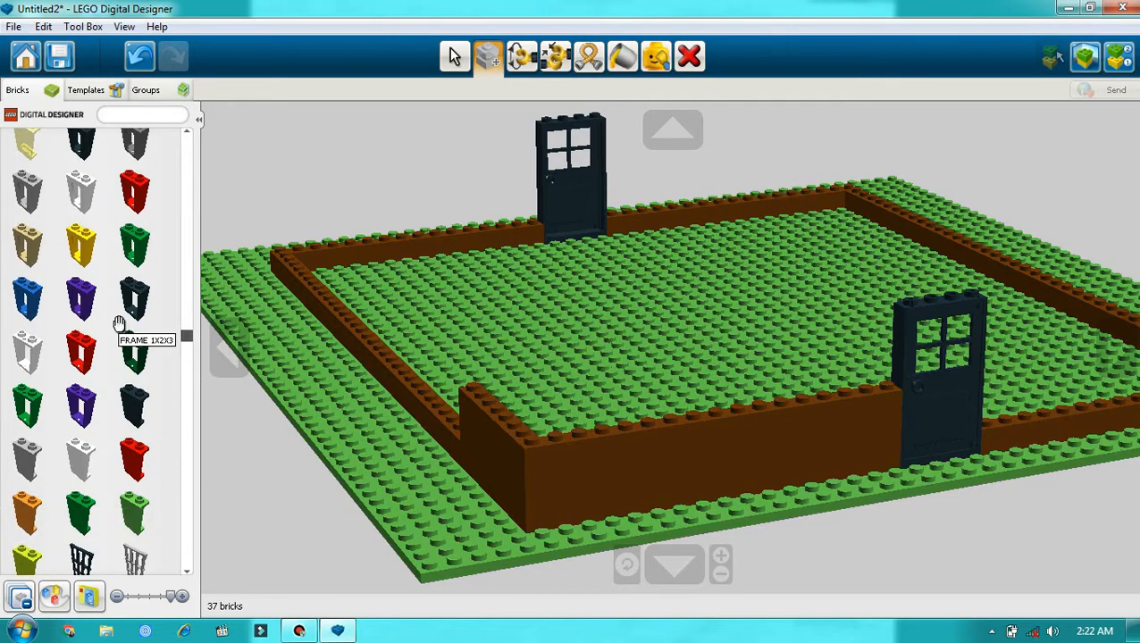
pyautogui.scroll(-10, 117, 295)
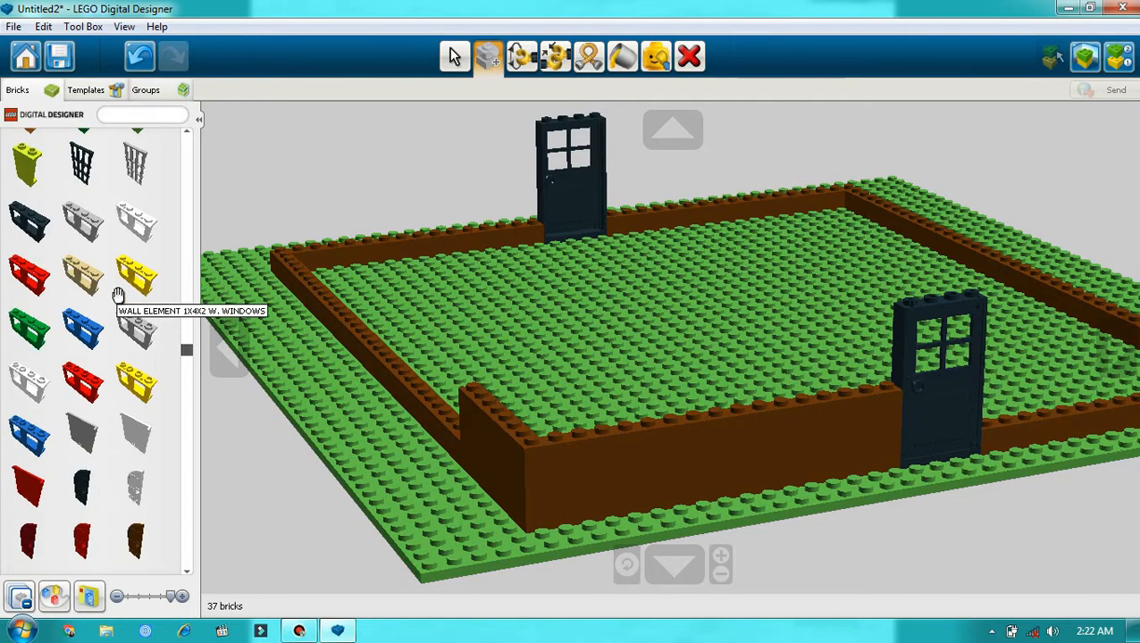
pyautogui.scroll(-10, 130, 326)
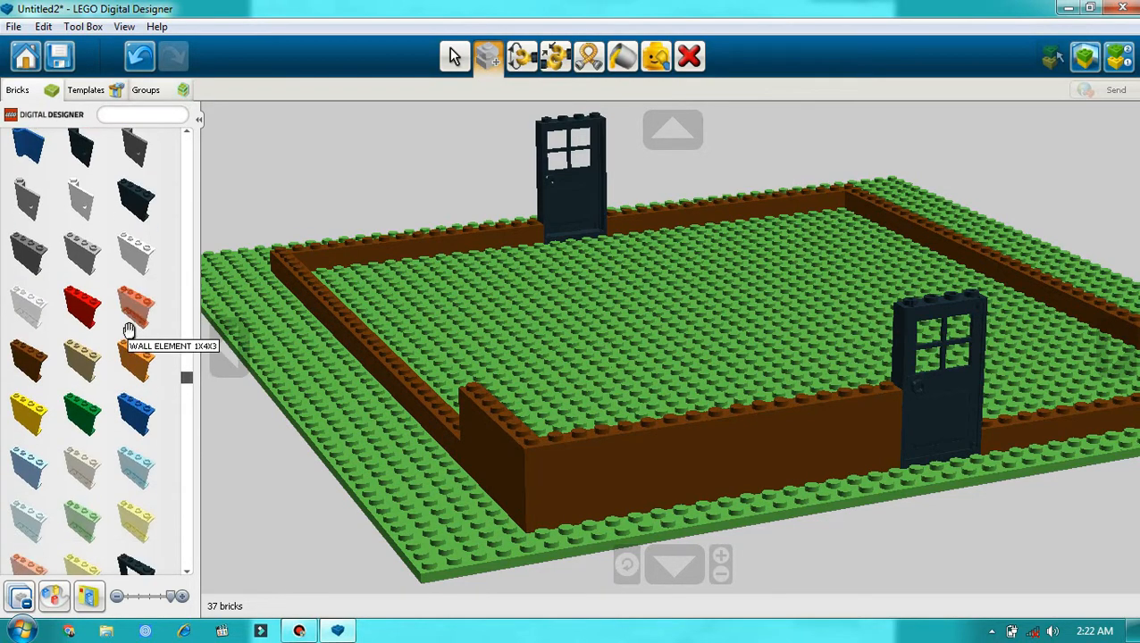
pyautogui.scroll(-6, 129, 326)
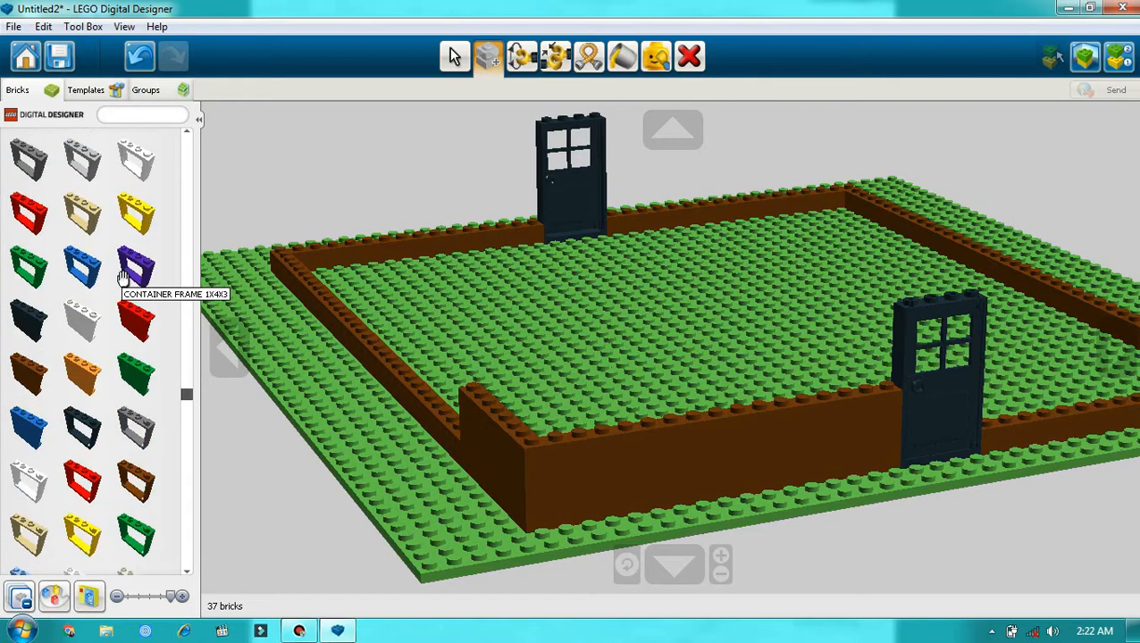
pyautogui.scroll(-8, 132, 308)
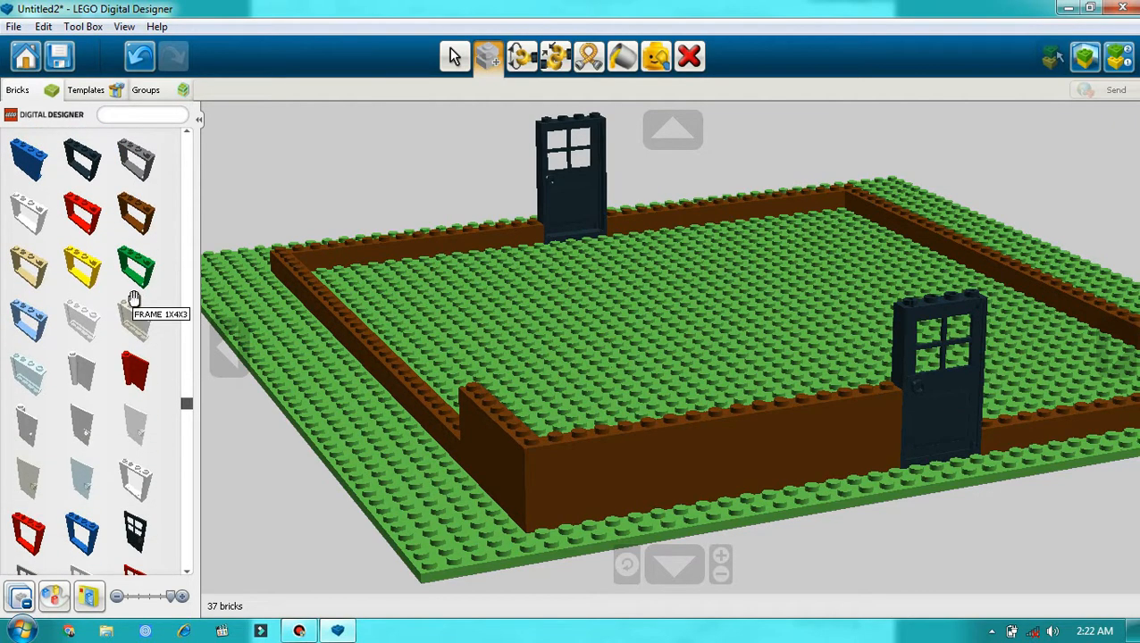
pyautogui.scroll(-1, 135, 321)
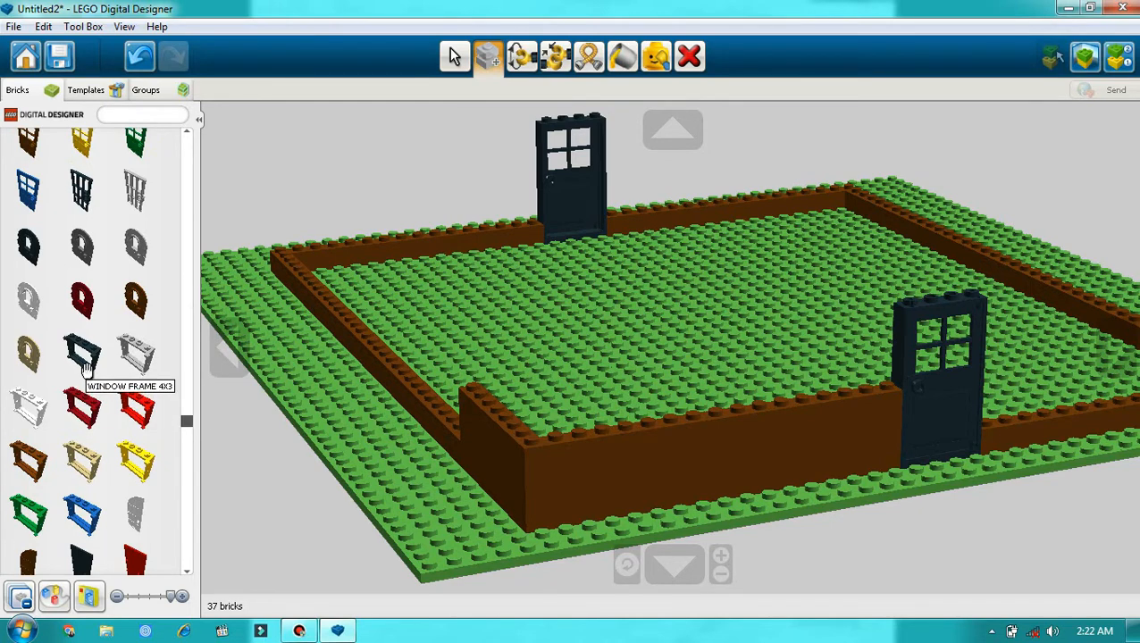
pyautogui.click(82, 354)
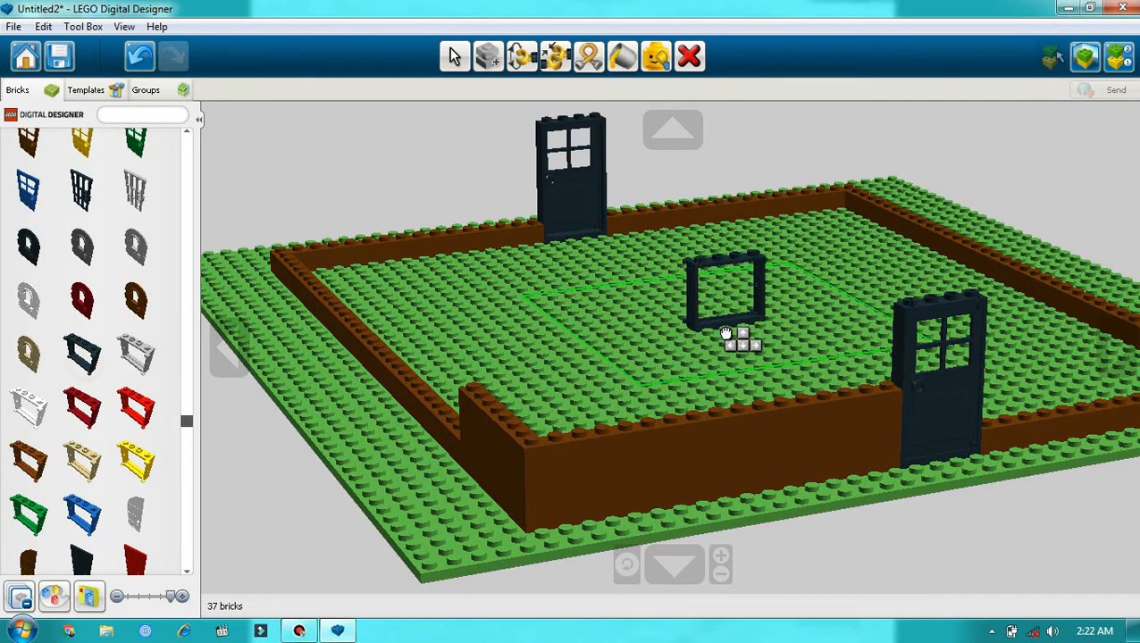
pyautogui.click(813, 402)
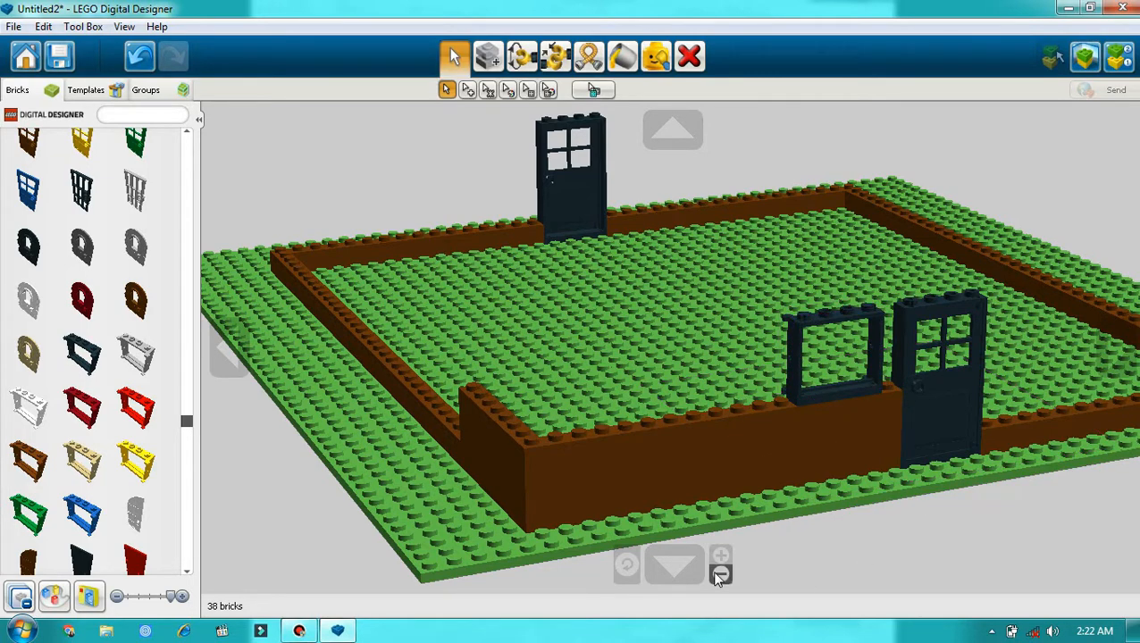
# Step: Place a second black 4x3 window frame on the same wall, on the other side of the door
pyautogui.click(1117, 353)
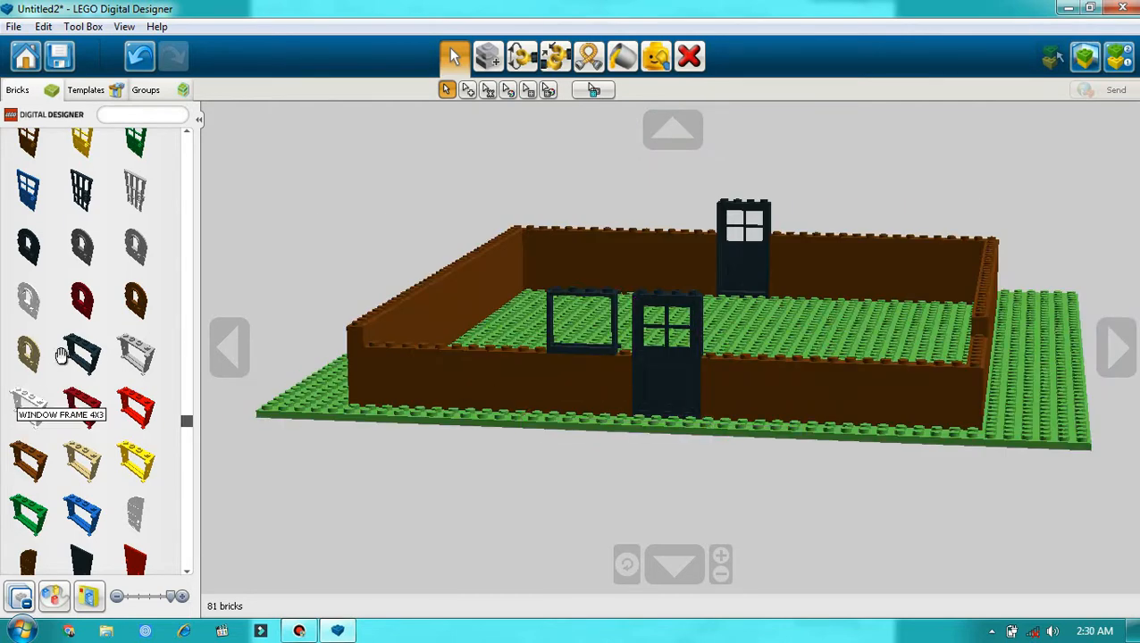
pyautogui.click(88, 372)
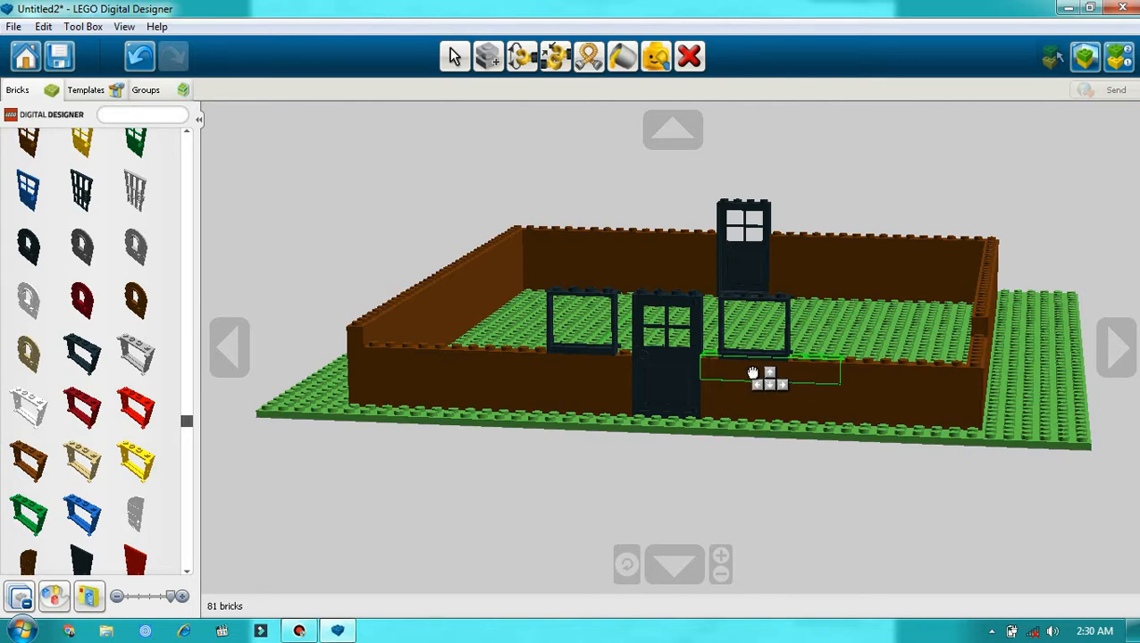
pyautogui.click(753, 373)
# Step: Delete the top-course brown brick beside the opposite wall's door and place a black 4x3 window frame in the gap
pyautogui.click(1116, 348)
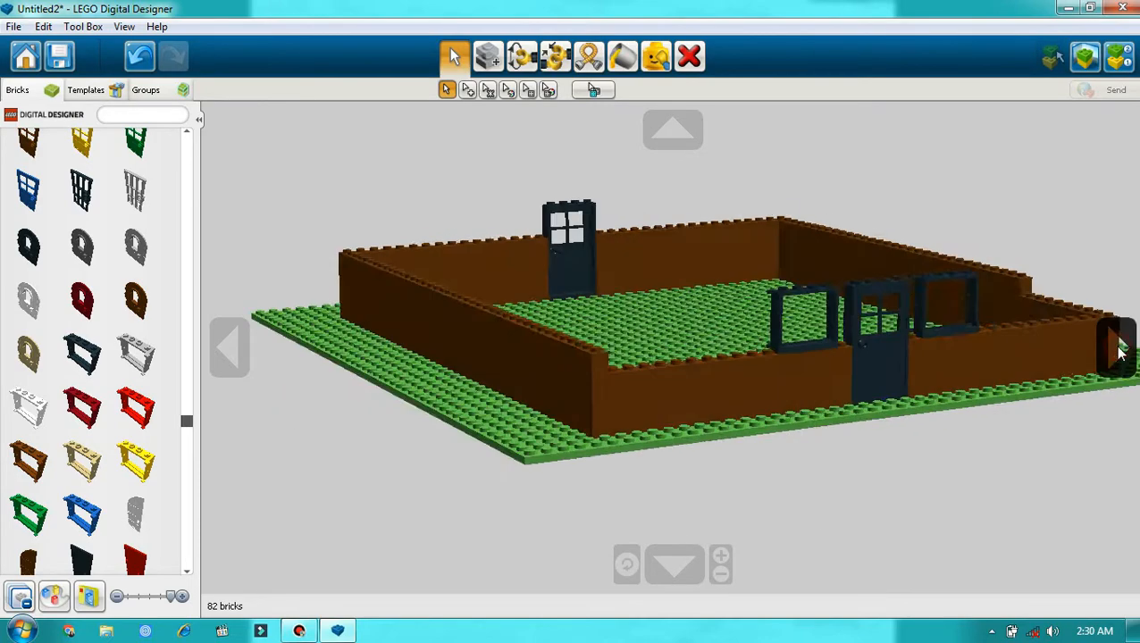
pyautogui.click(1117, 348)
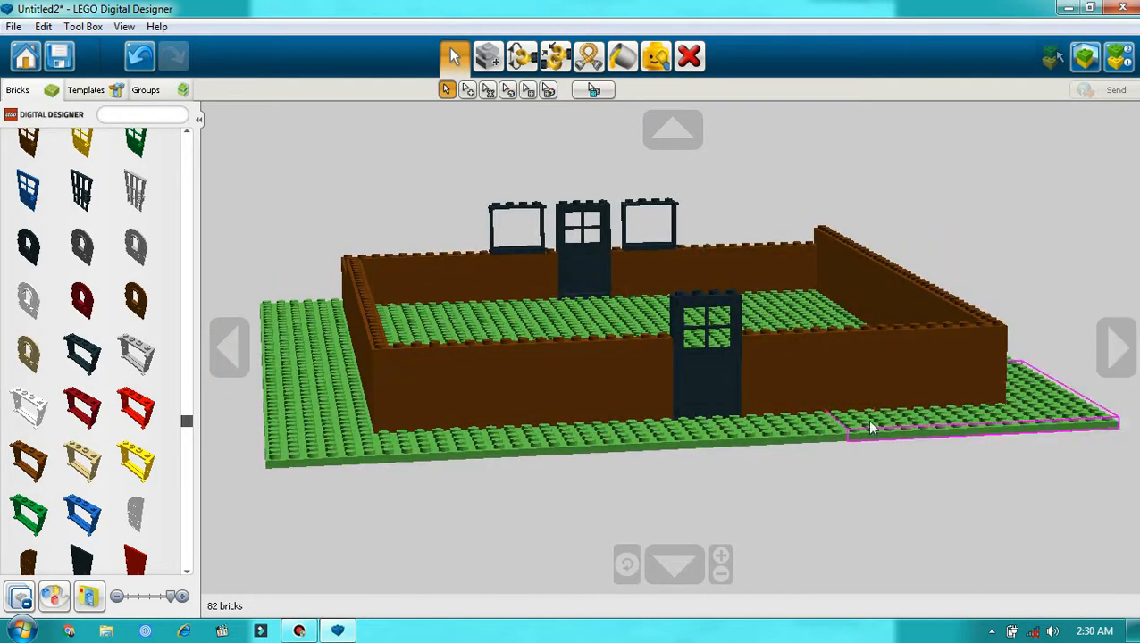
pyautogui.click(689, 57)
pyautogui.click(765, 347)
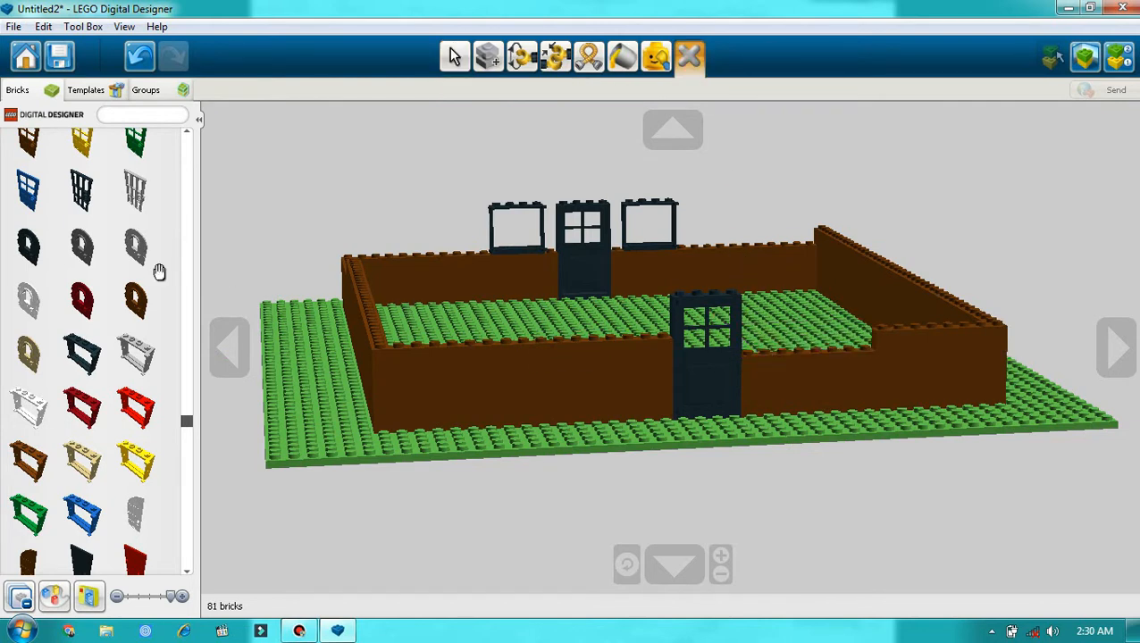
pyautogui.click(83, 352)
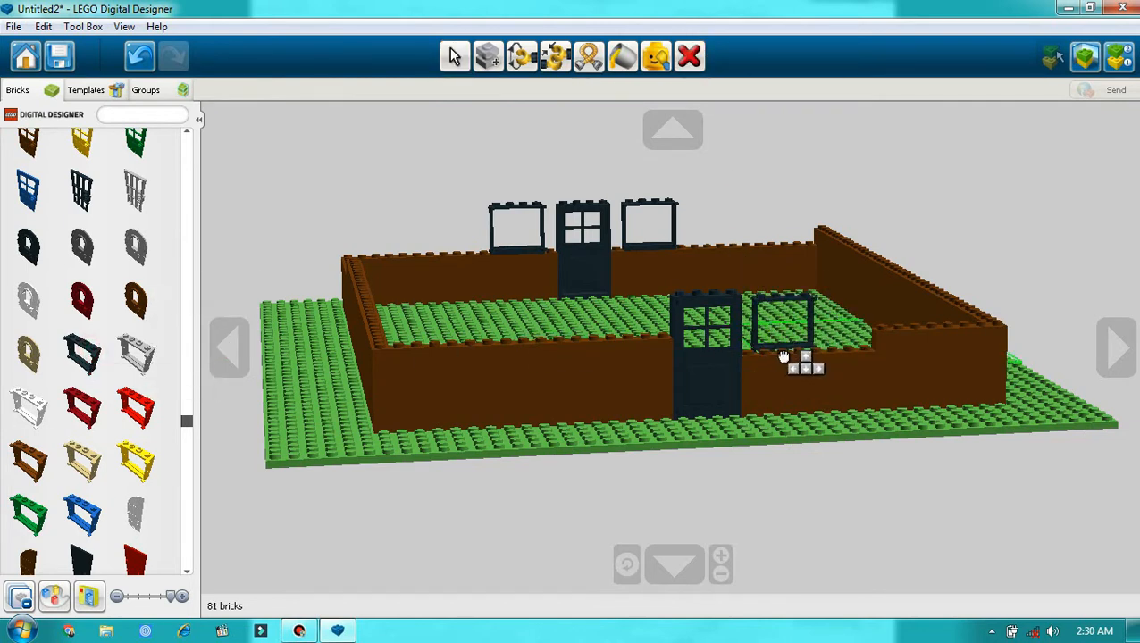
pyautogui.click(790, 360)
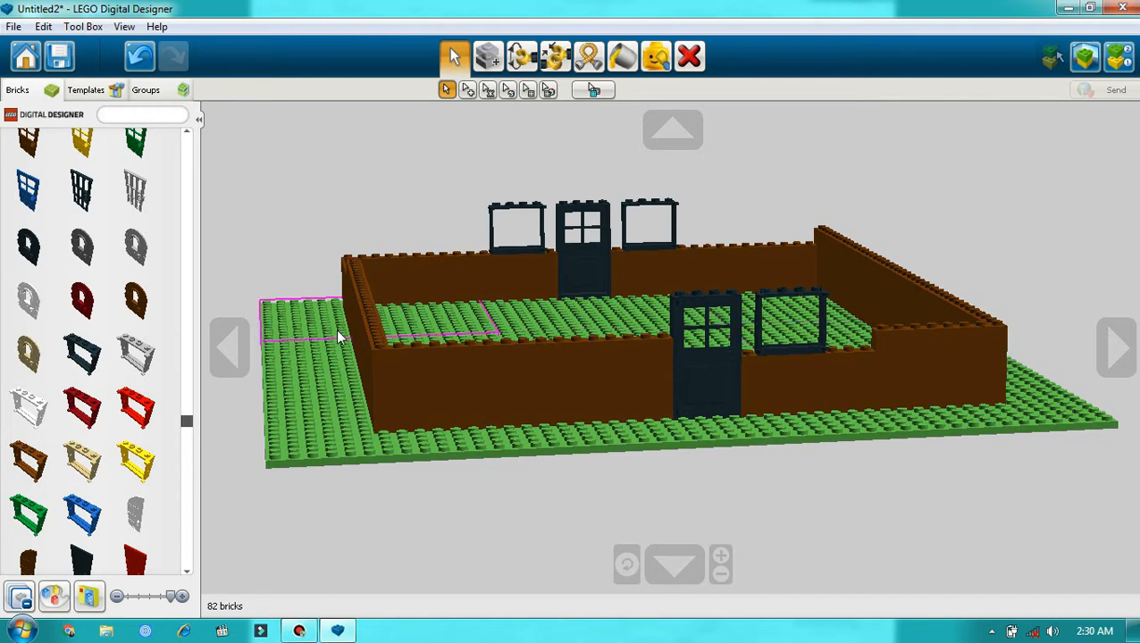
# Step: Clone the brown 1x8 brick twice and place the copies on top of the two-window wall, one at each corner
pyautogui.click(766, 250)
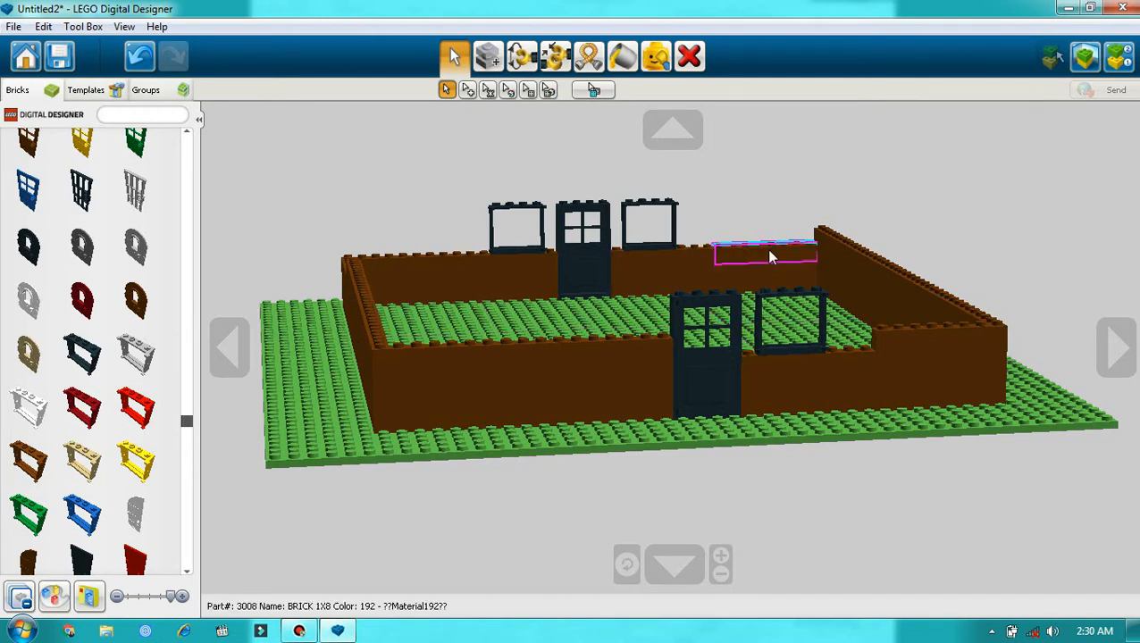
pyautogui.click(488, 57)
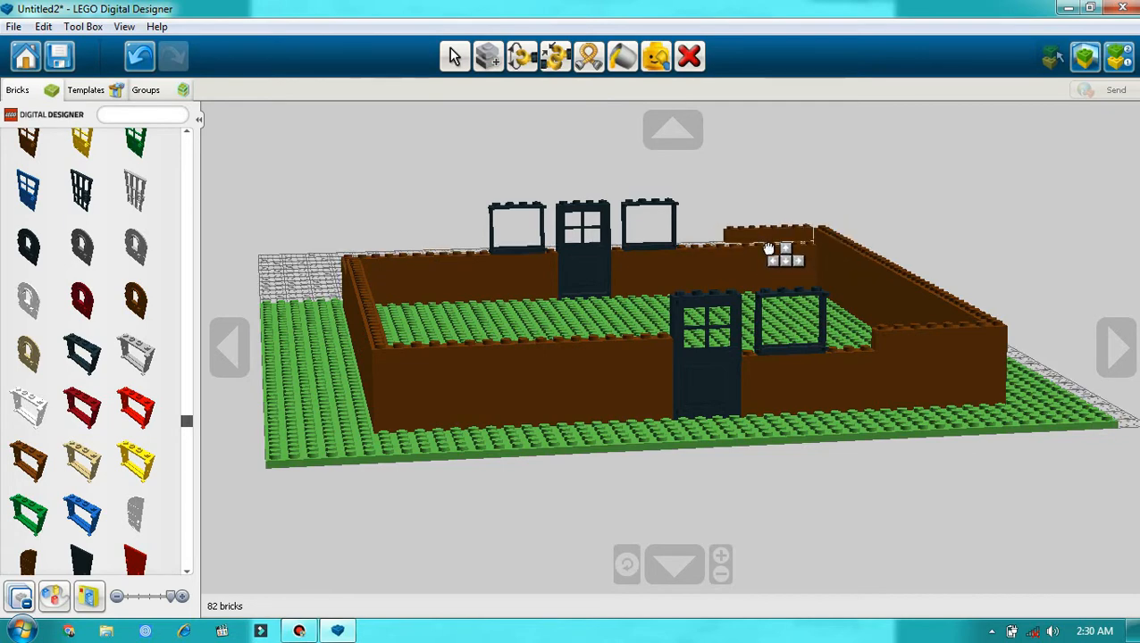
pyautogui.scroll(5, 755, 225)
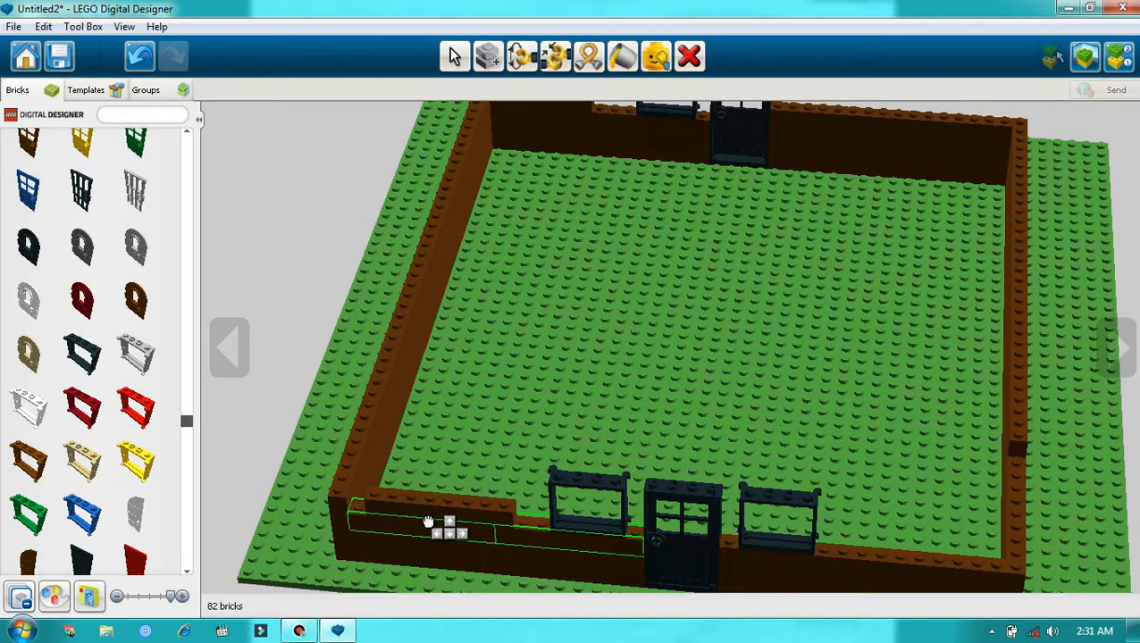
pyautogui.click(432, 523)
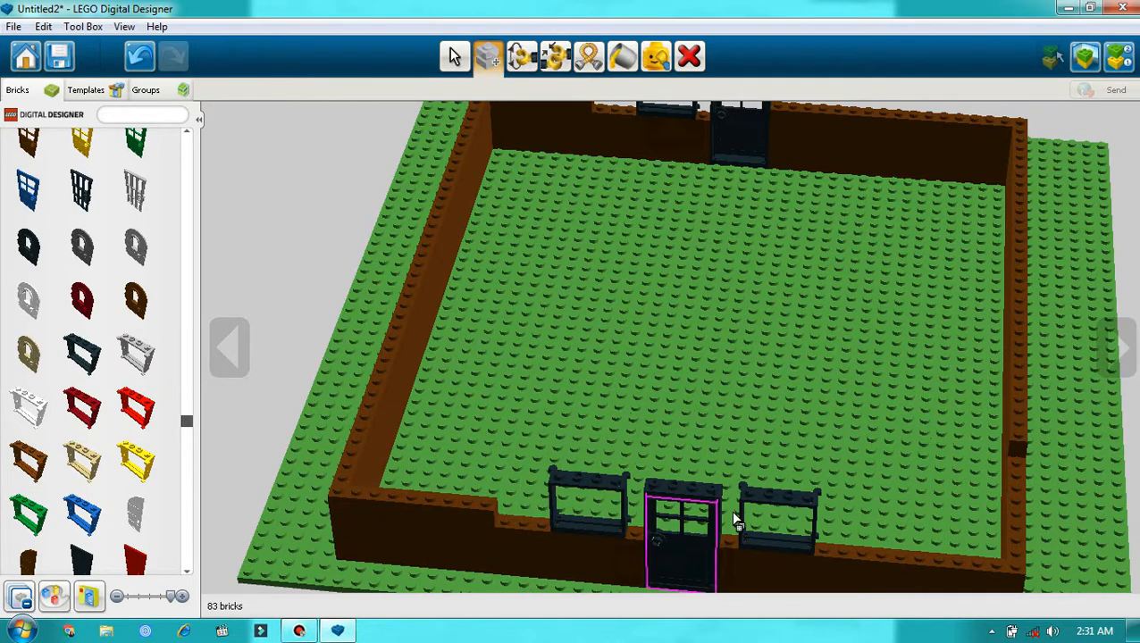
pyautogui.click(946, 569)
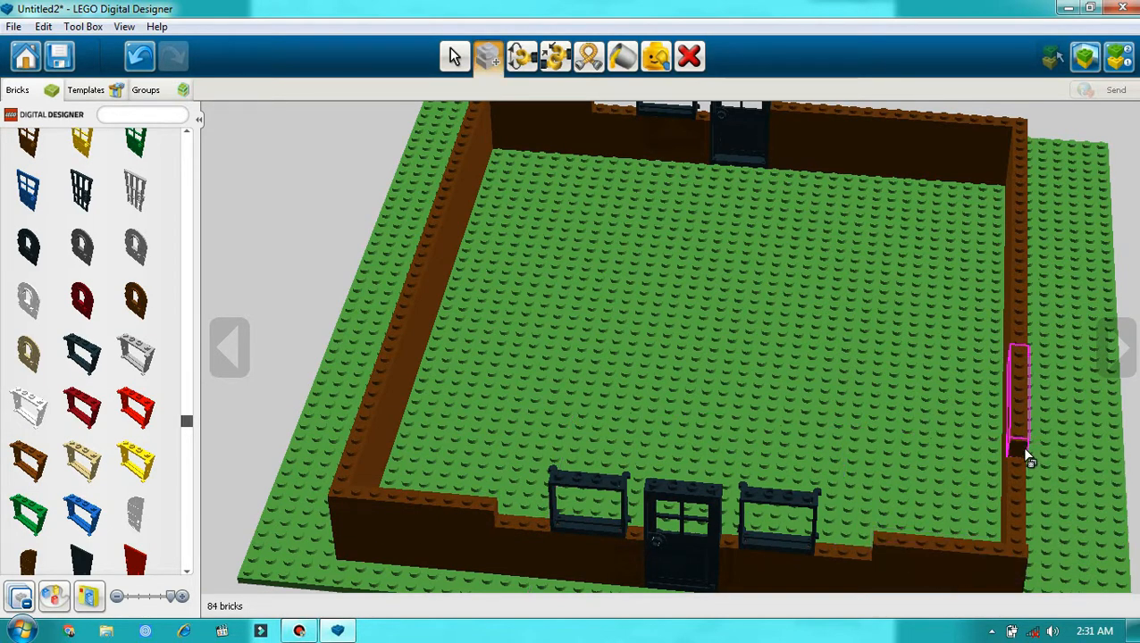
# Step: Place a brown 1x1 brick on the two-window wall in the gap between the left window frame and the door
pyautogui.scroll(-5, 714, 574)
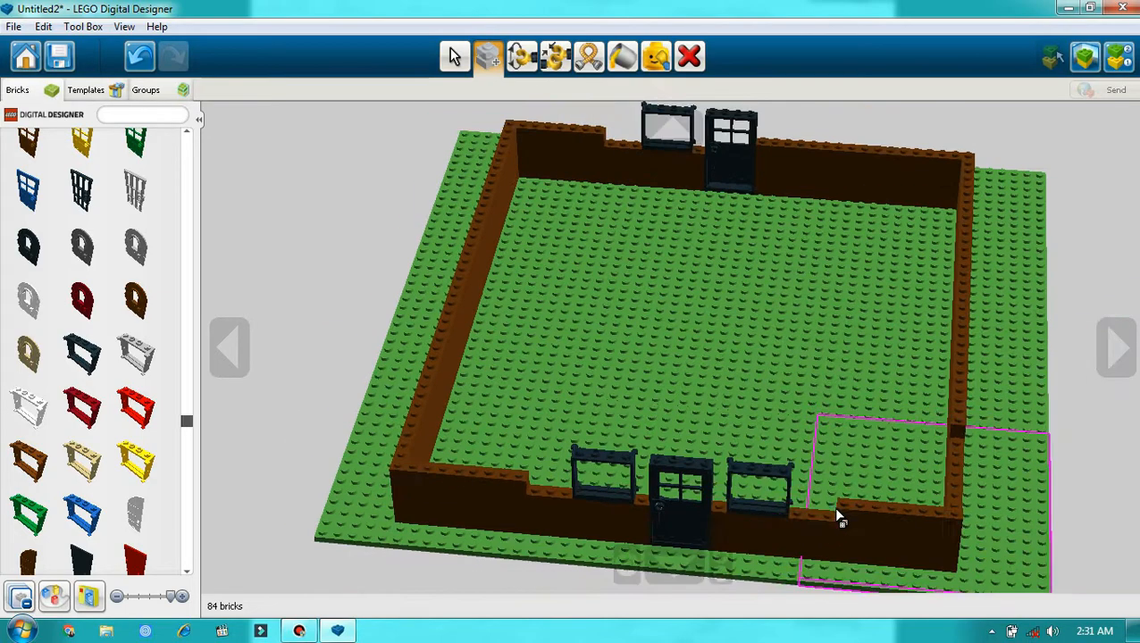
pyautogui.click(681, 569)
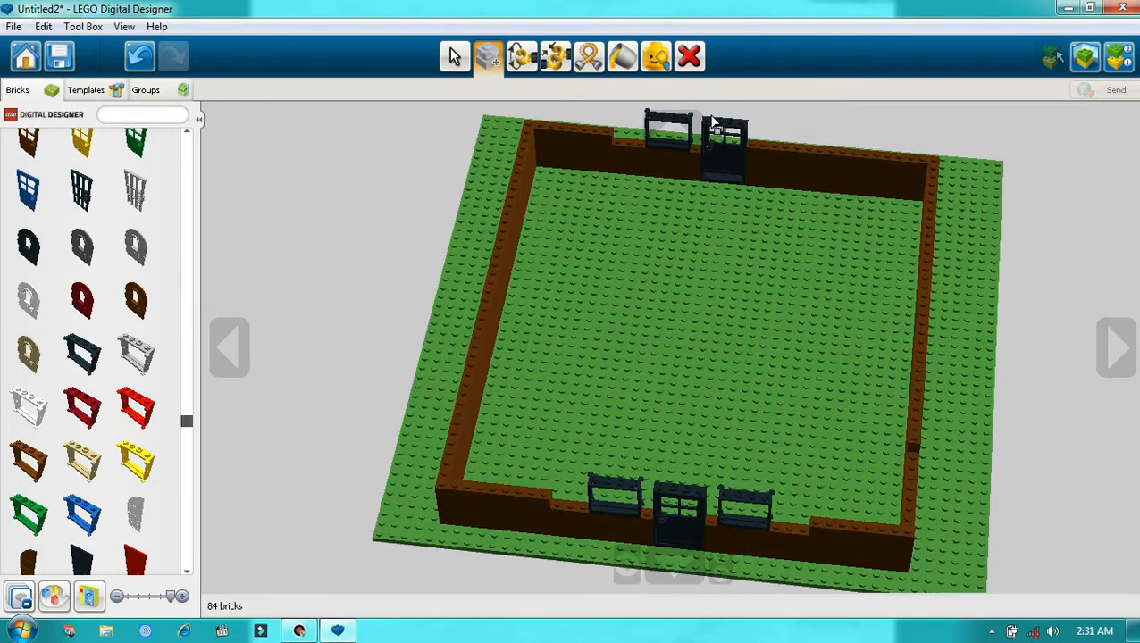
pyautogui.click(671, 128)
pyautogui.scroll(5, 756, 320)
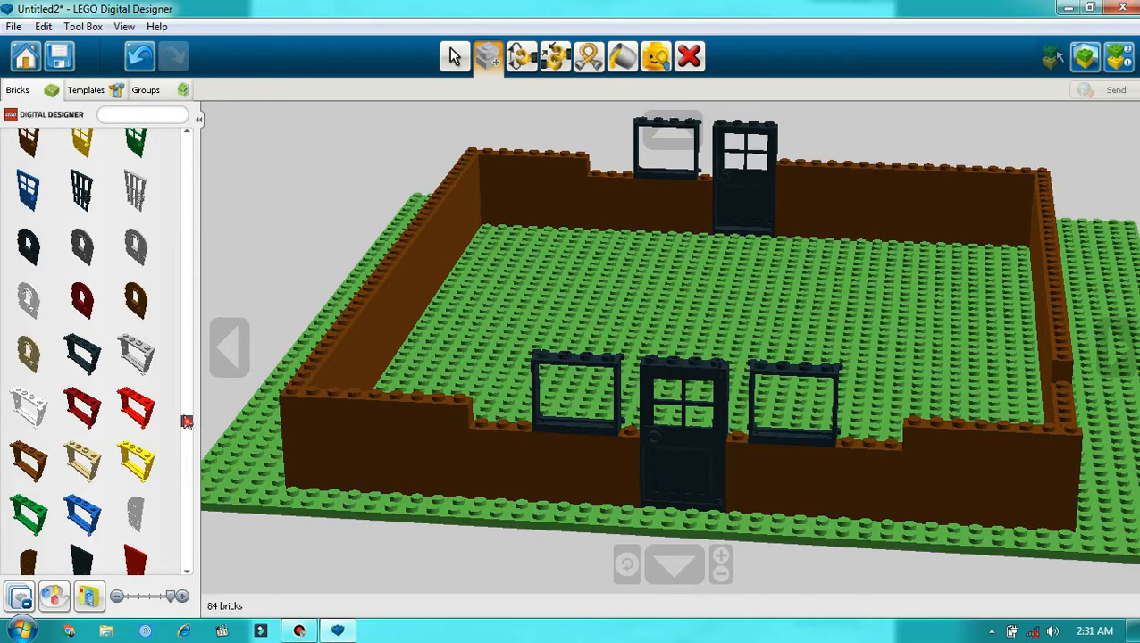
pyautogui.moveTo(186, 421); pyautogui.dragTo(168, 131)
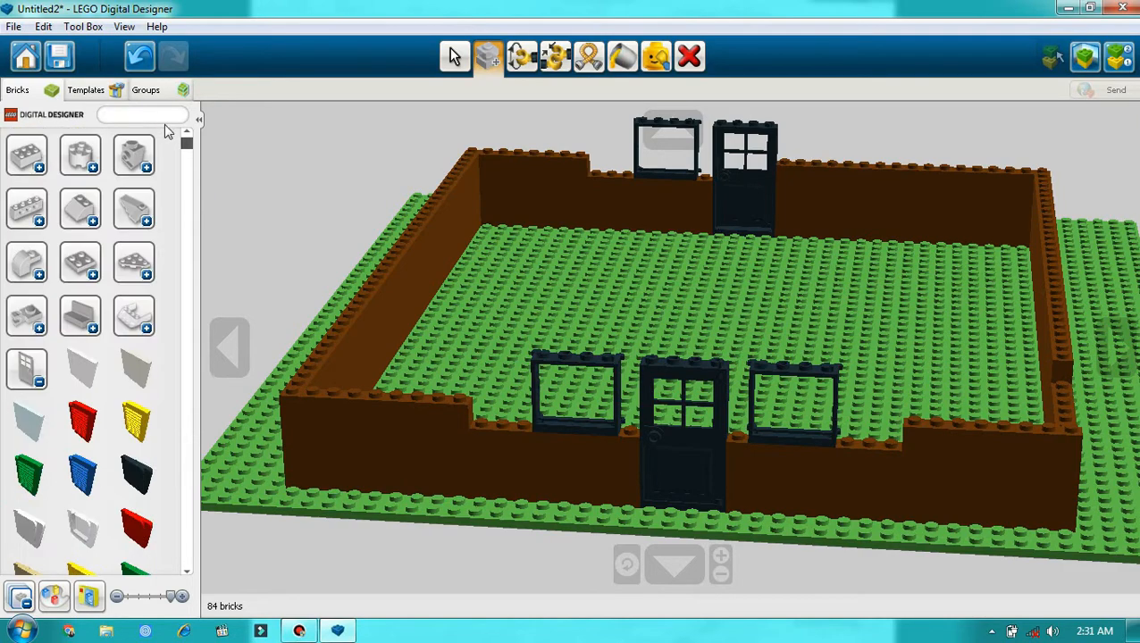
pyautogui.click(41, 381)
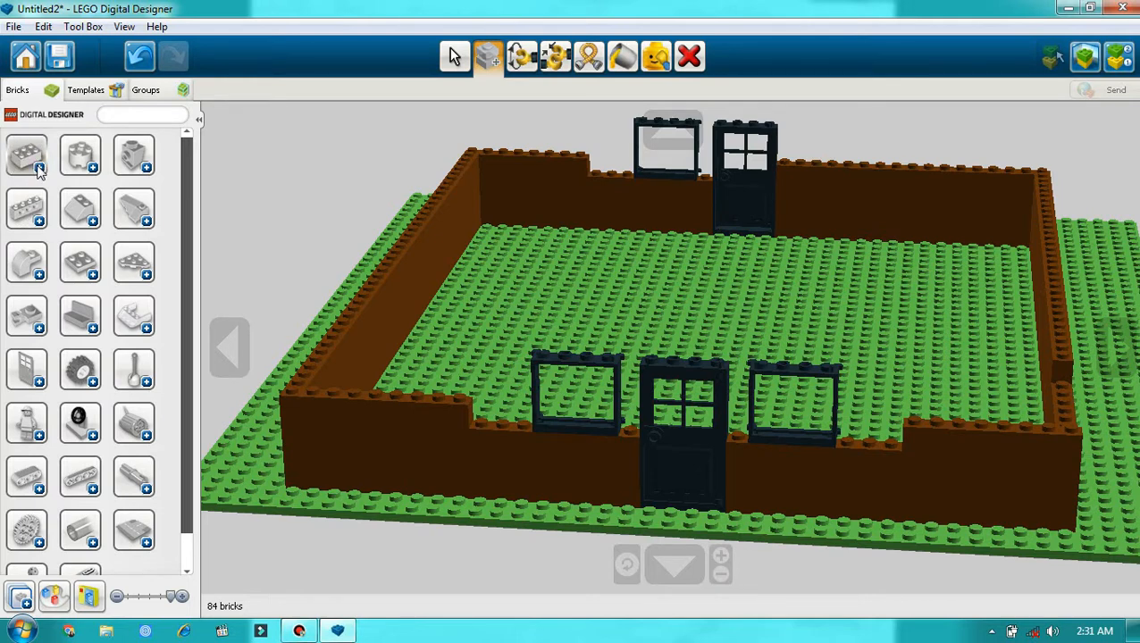
pyautogui.click(38, 169)
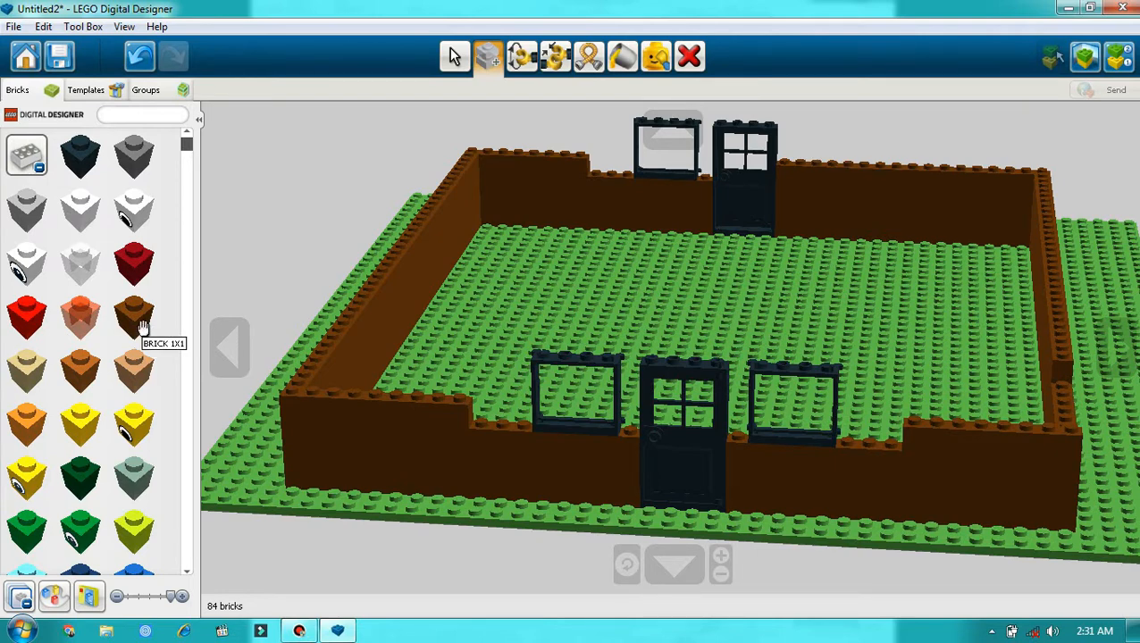
pyautogui.click(143, 327)
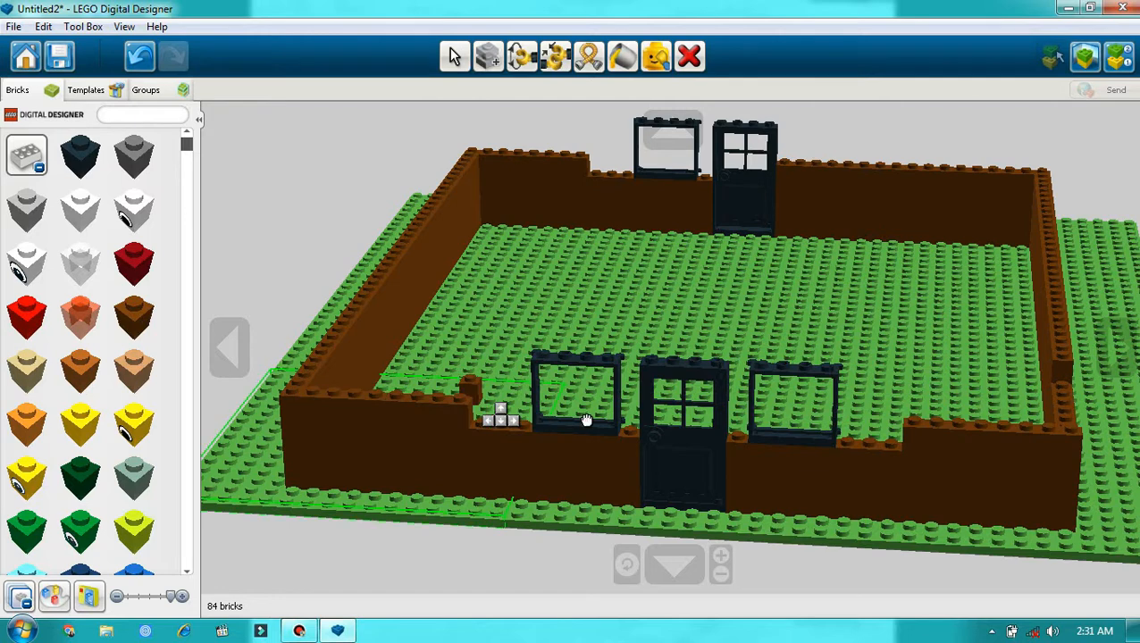
pyautogui.click(631, 439)
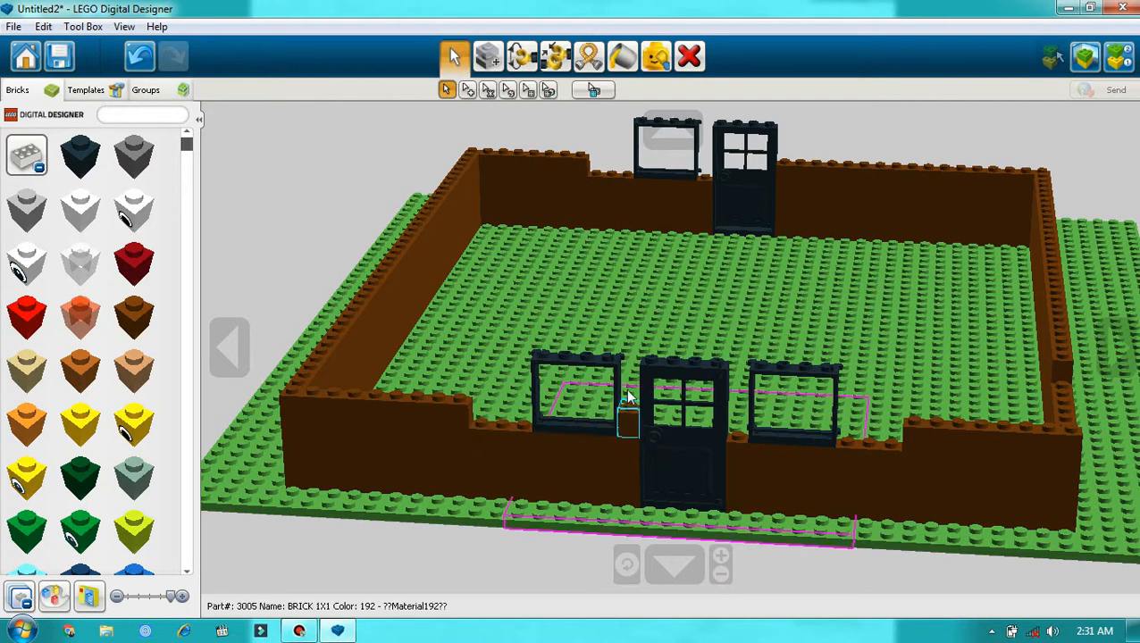
# Step: Clone the brown 1x1 brick between the left window frame and the door and stack two copies on top of it
pyautogui.click(489, 64)
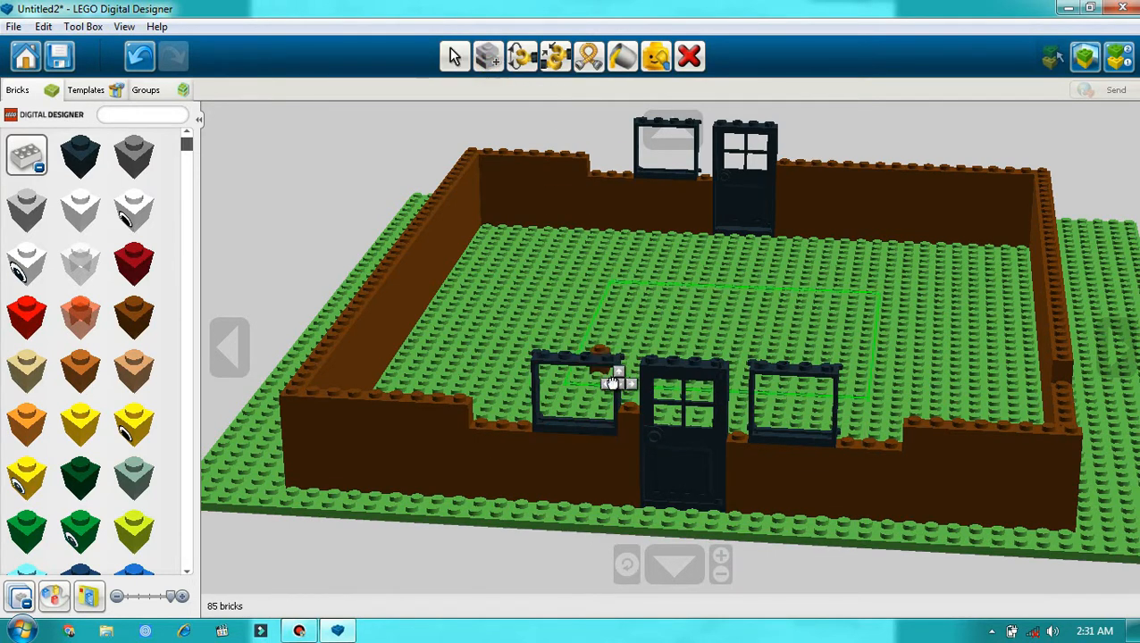
pyautogui.click(622, 410)
pyautogui.click(627, 393)
pyautogui.click(627, 392)
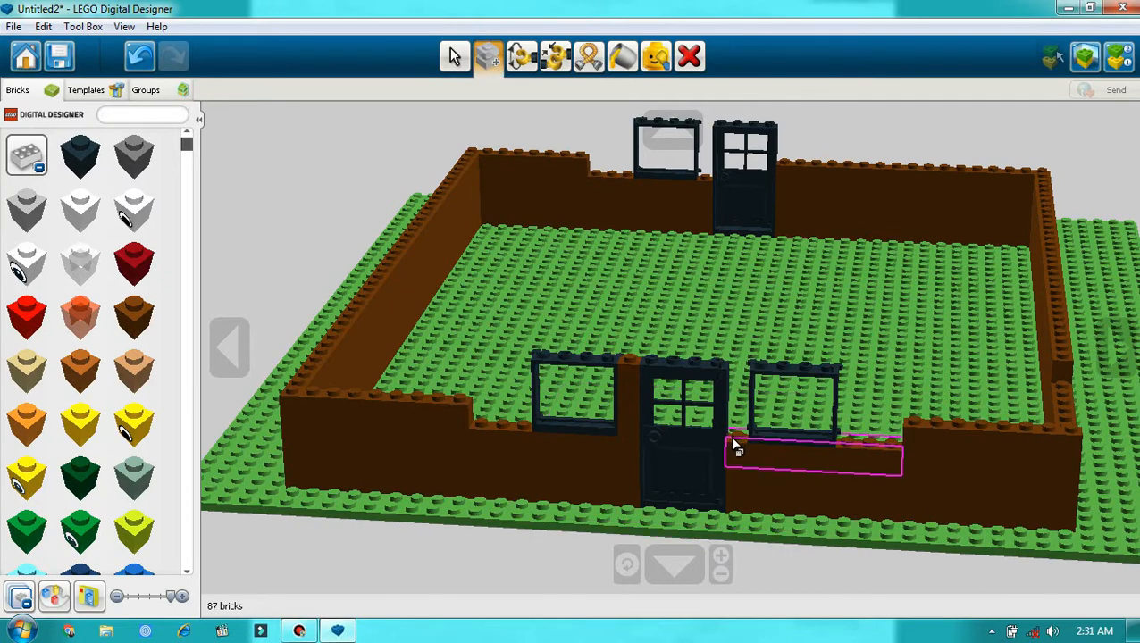
# Step: Stack three copies of the brown 1x1 brick in the gap between the door and the right window frame
pyautogui.click(624, 422)
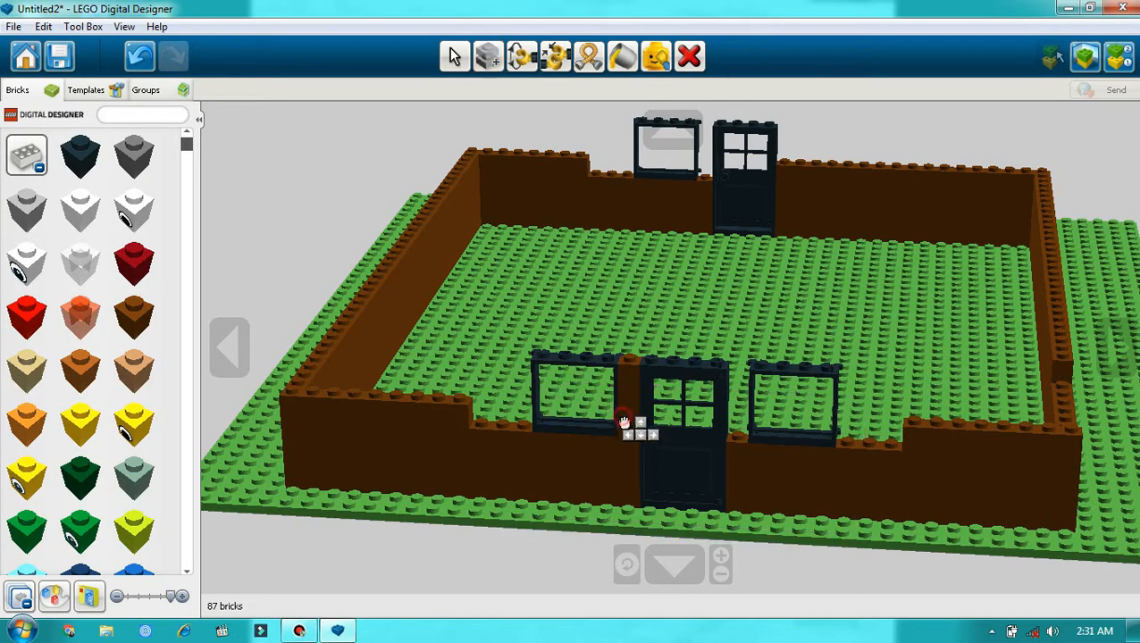
pyautogui.click(738, 428)
pyautogui.click(738, 429)
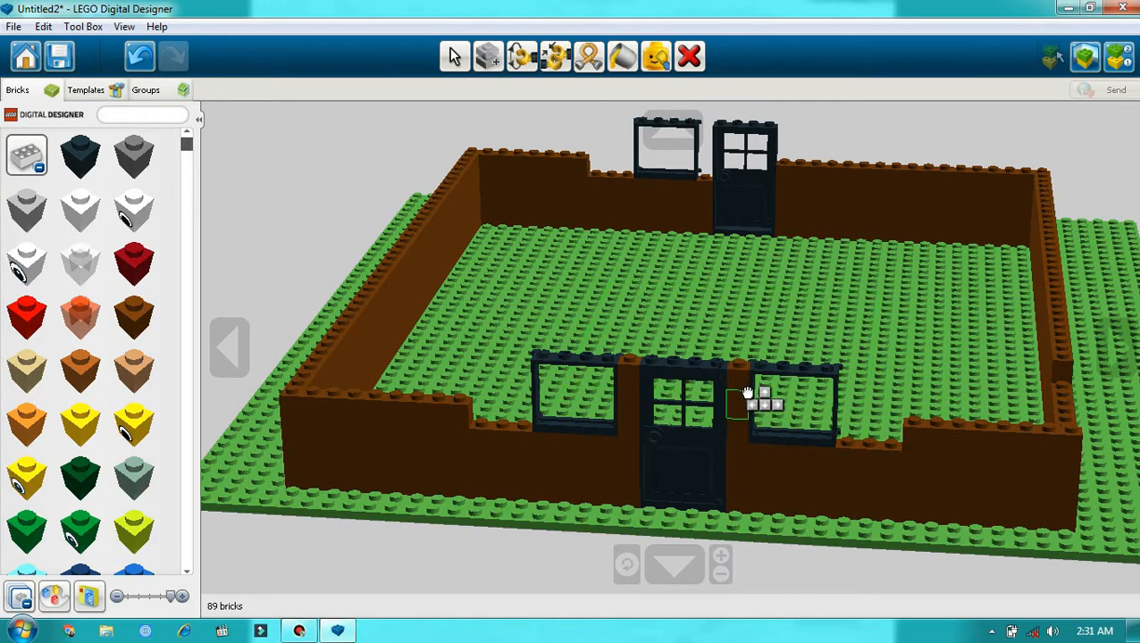
pyautogui.click(747, 393)
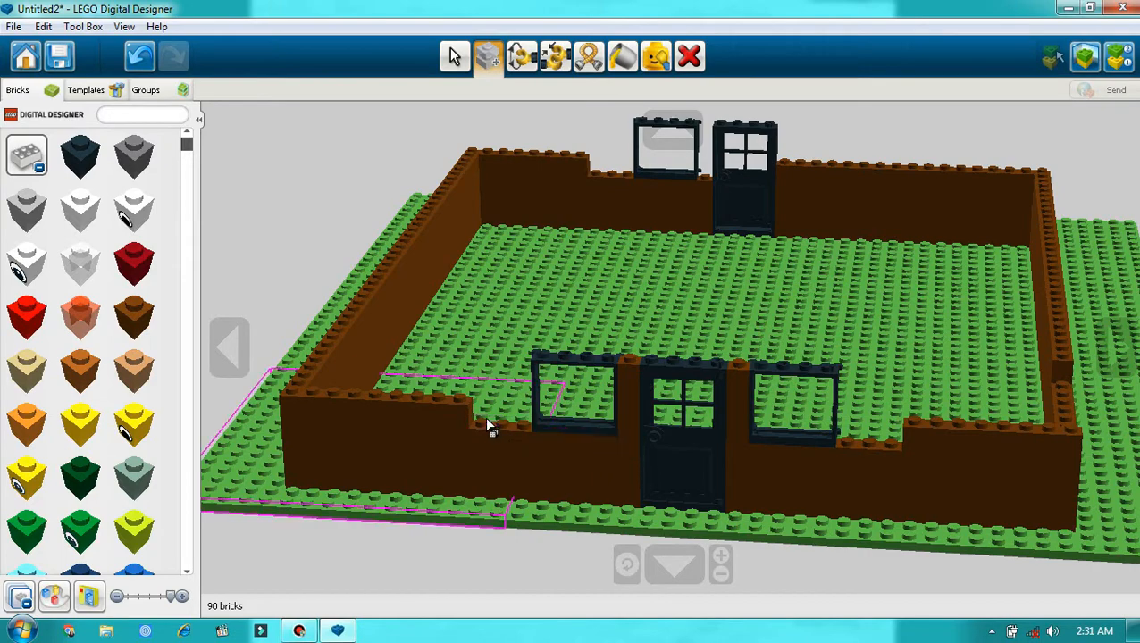
# Step: Place a brown 1x3 brick on the two-window wall, in the gap between the left corner brick and the left window frame
pyautogui.scroll(-5, 163, 366)
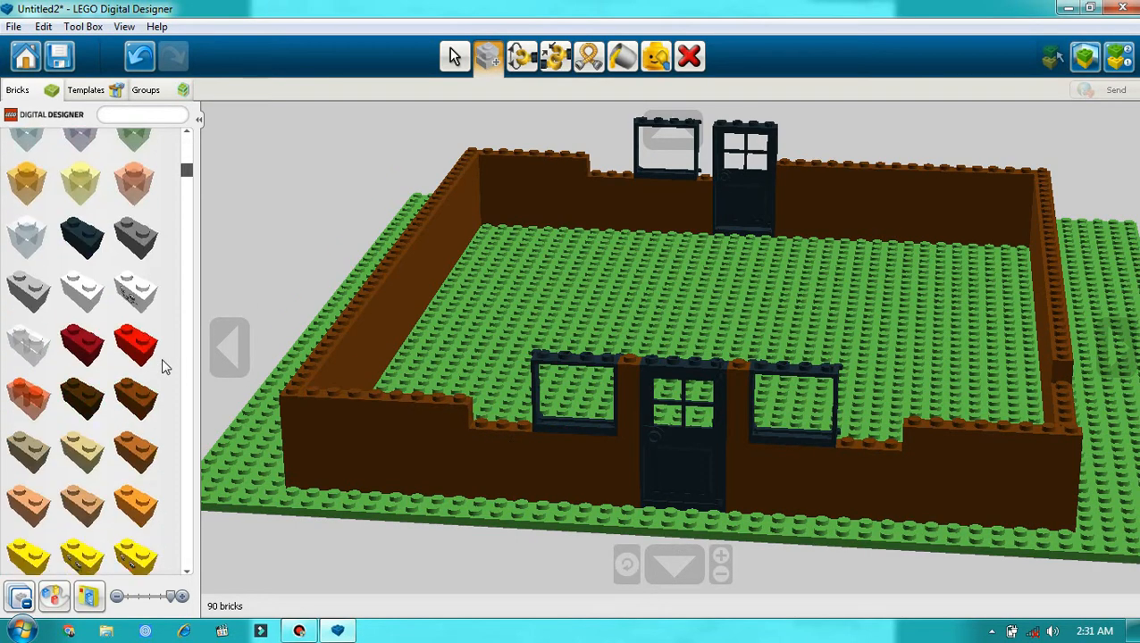
pyautogui.scroll(-5, 162, 359)
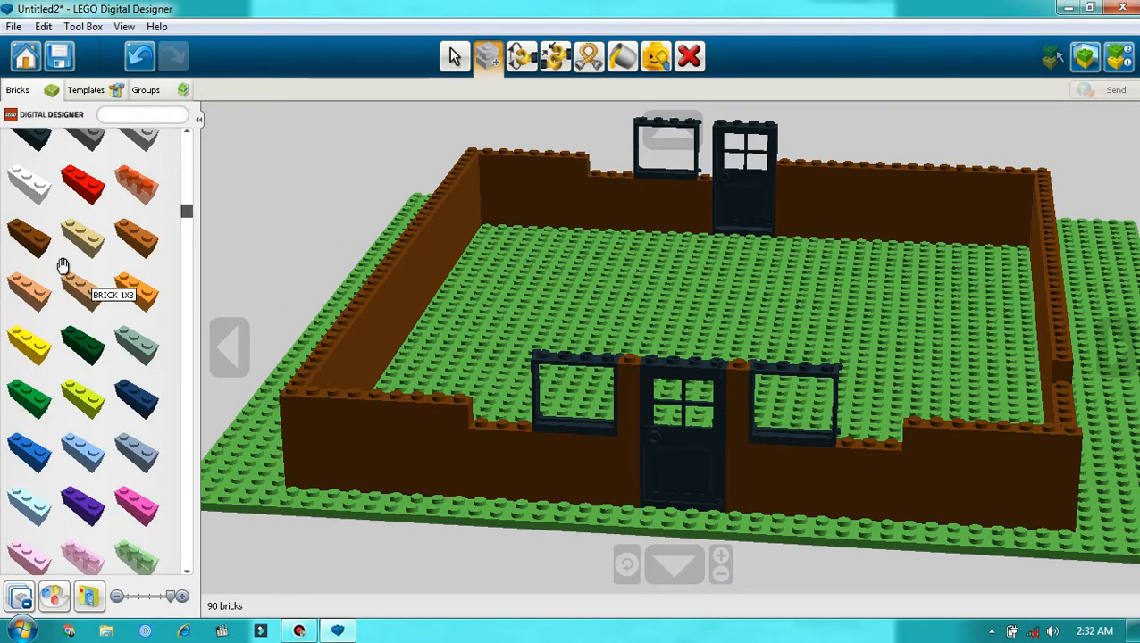
pyautogui.click(39, 246)
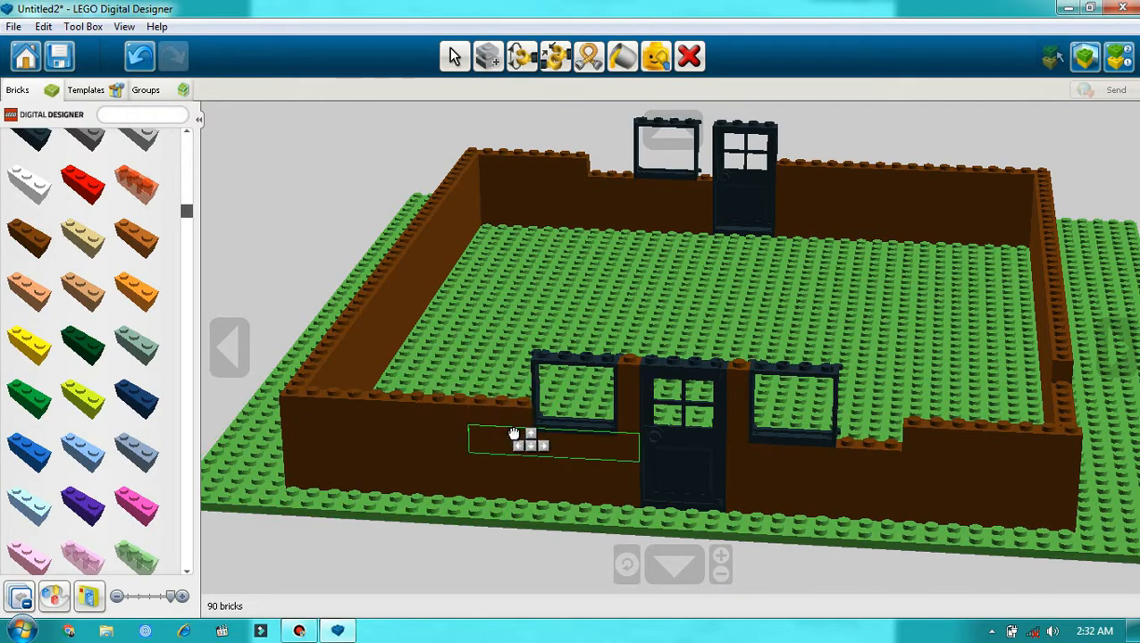
pyautogui.click(505, 418)
pyautogui.click(501, 413)
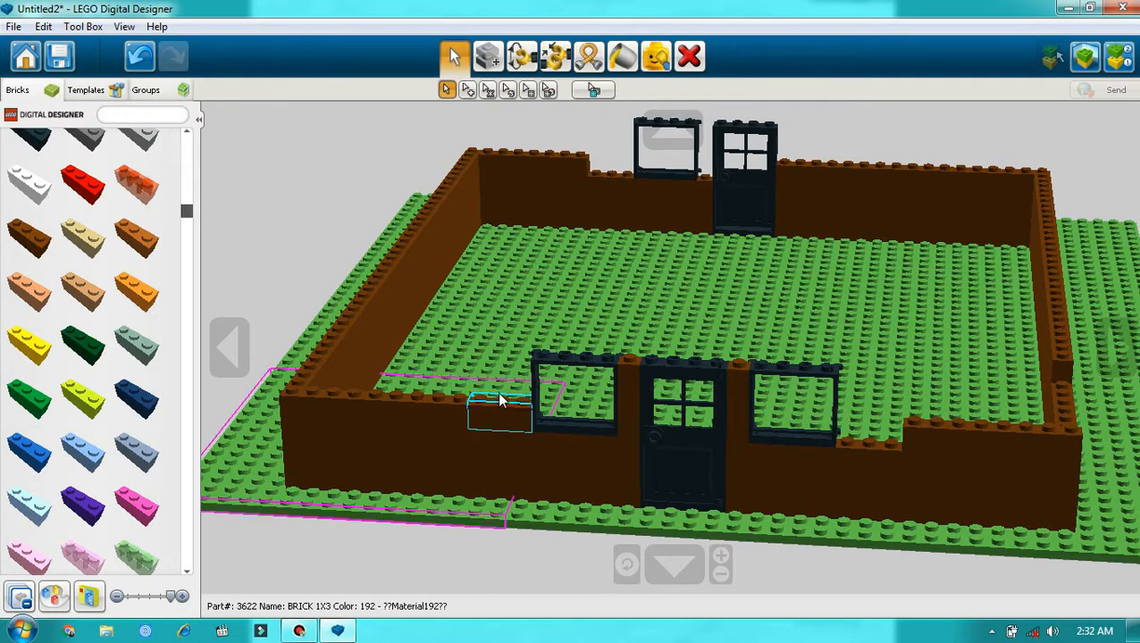
# Step: Clone the brown 1x3 brick beside the left window frame and stack two copies on it, undoing any misplaced copy
pyautogui.click(488, 54)
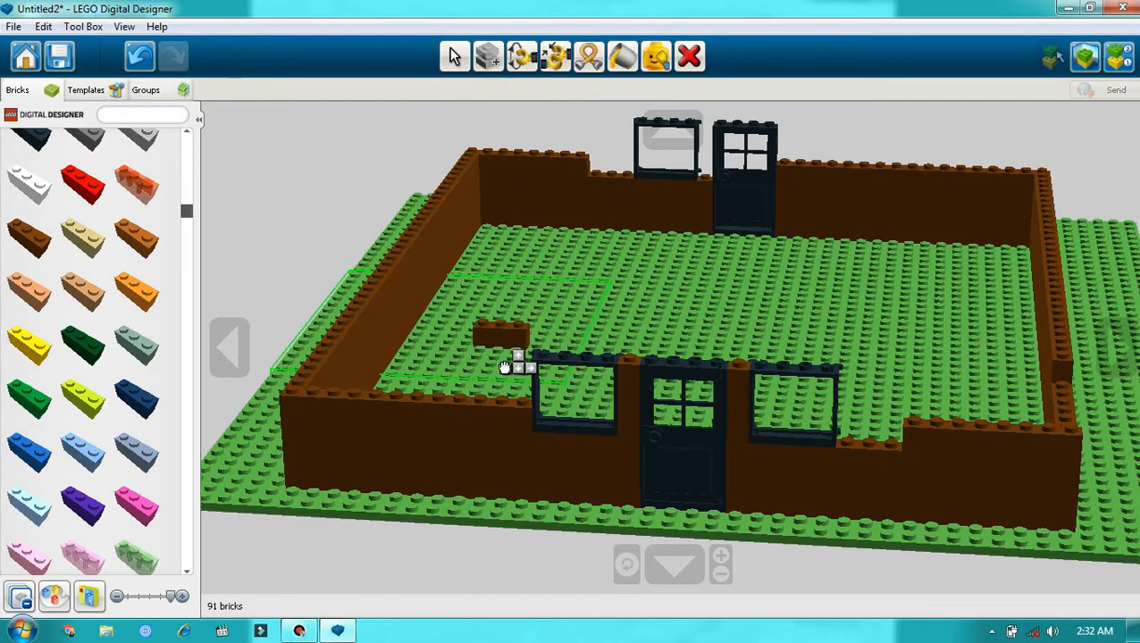
pyautogui.click(510, 412)
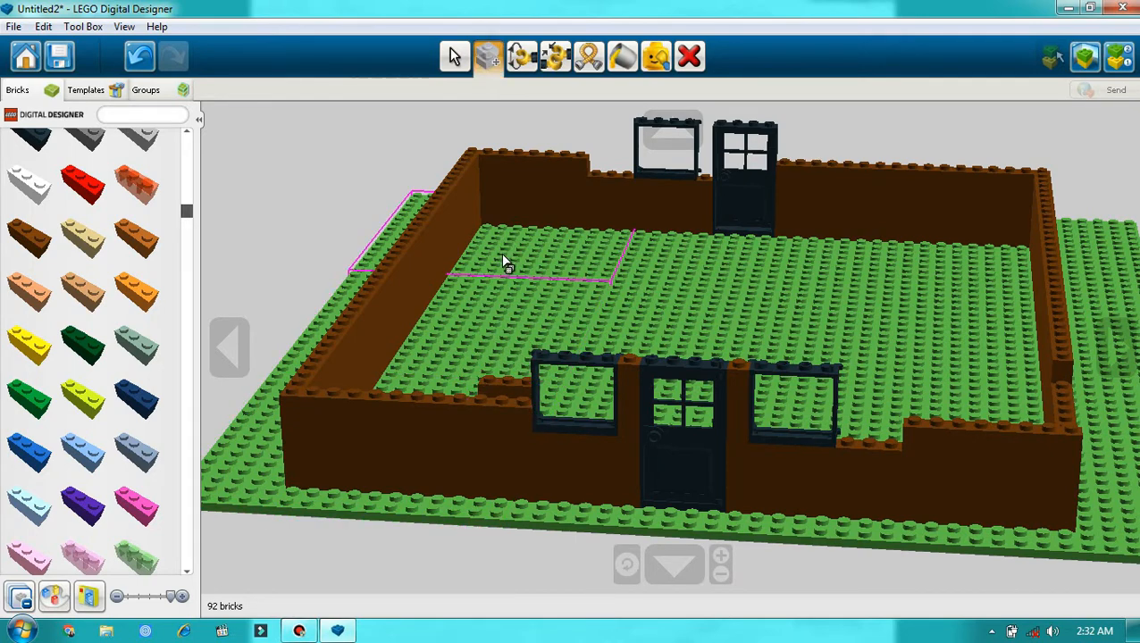
pyautogui.hotkey('ctrl', 'z')
pyautogui.click(493, 409)
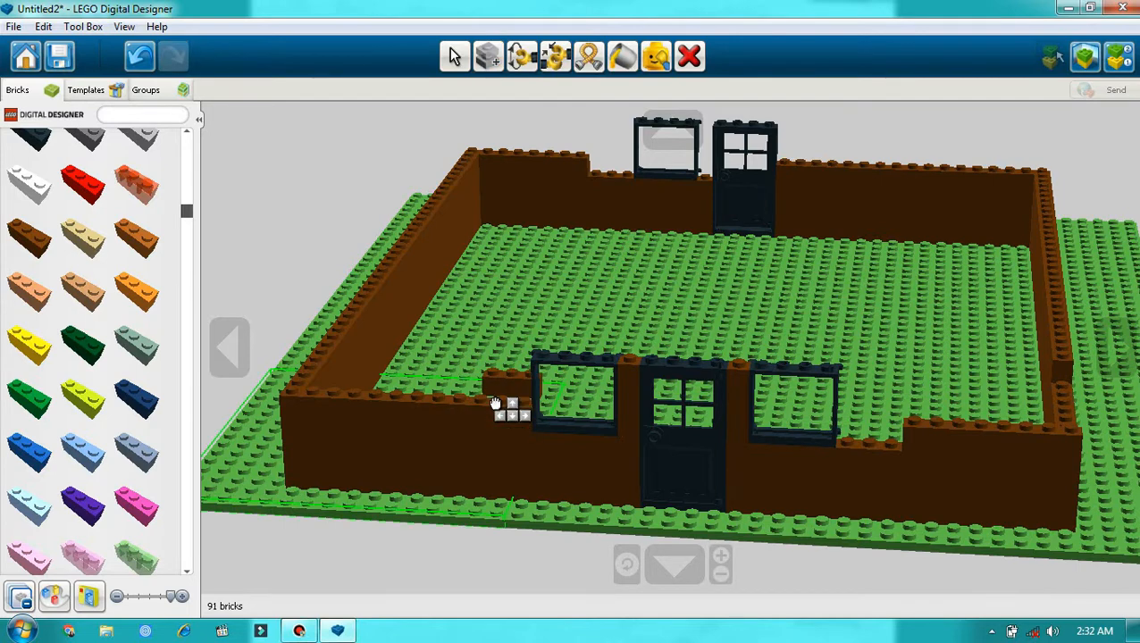
pyautogui.click(488, 406)
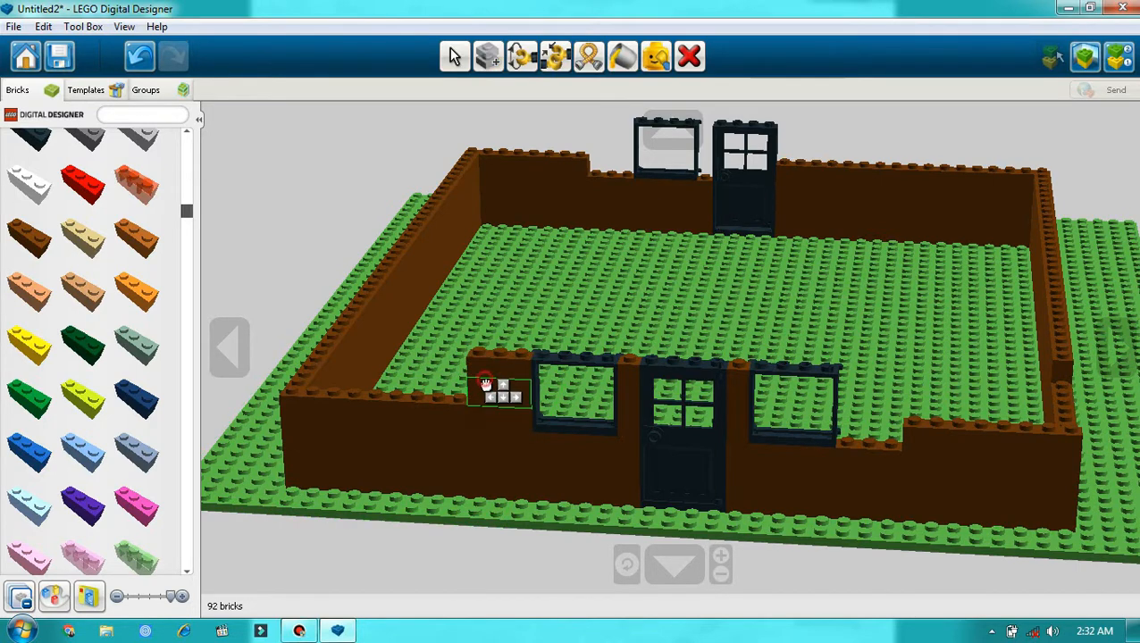
# Step: Stack three copies of the brown 1x3 brick on the outer side of the right window frame, up to the frame's height
pyautogui.click(877, 457)
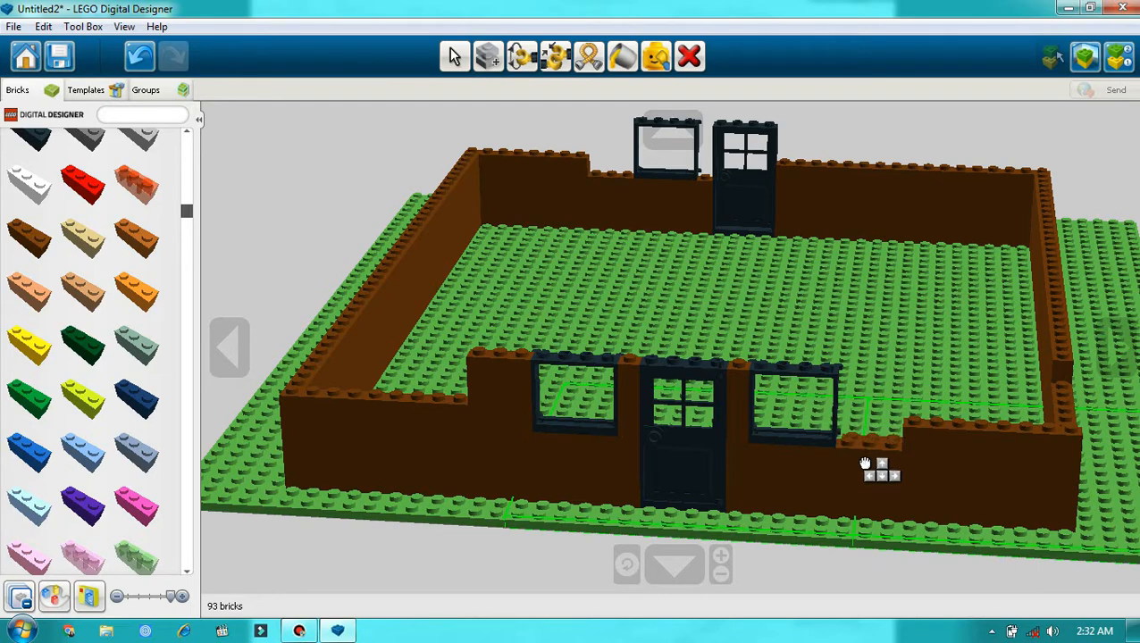
pyautogui.click(869, 444)
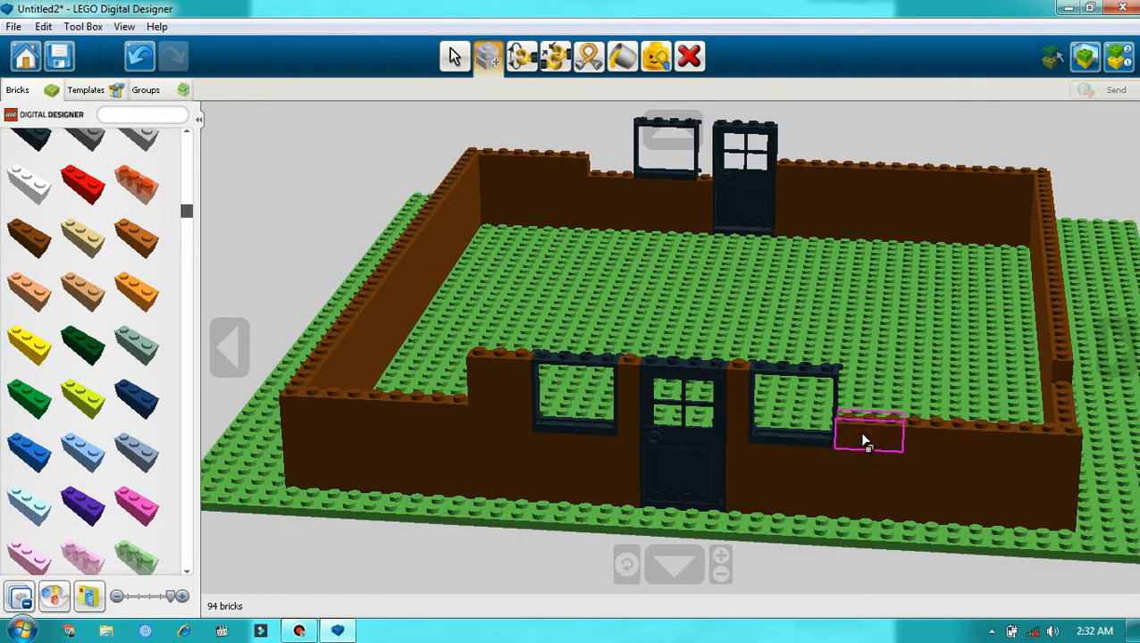
pyautogui.click(863, 440)
pyautogui.click(877, 427)
pyautogui.click(877, 414)
pyautogui.click(873, 401)
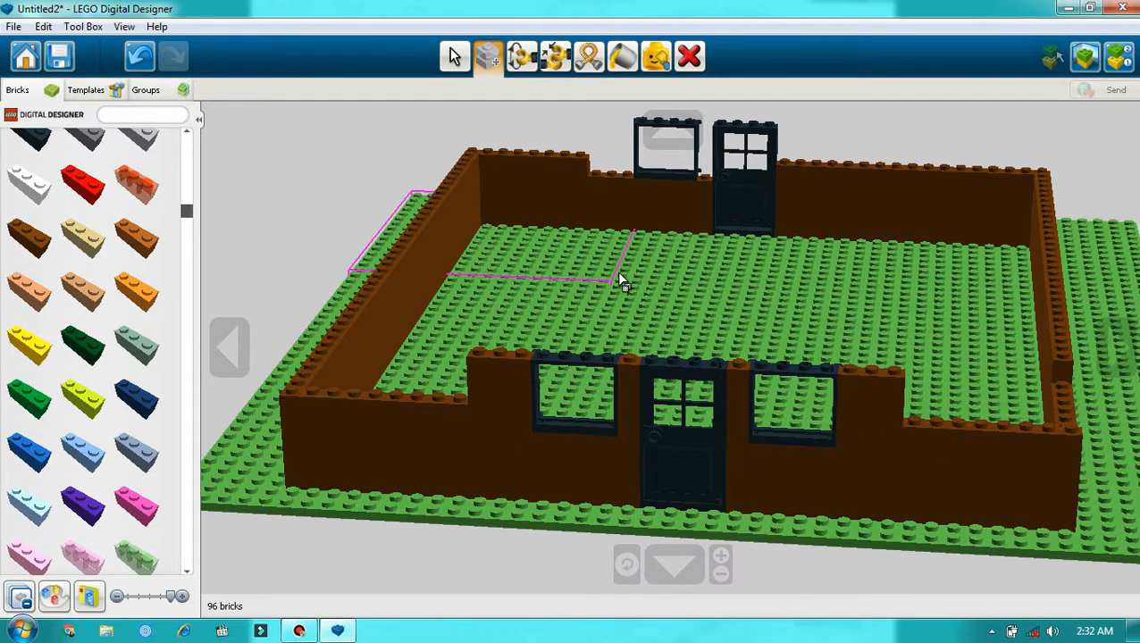
# Step: Clone the brown 1x8 brick and stack two copies at each corner of the two-window wall, up to the window frames' height
pyautogui.click(966, 447)
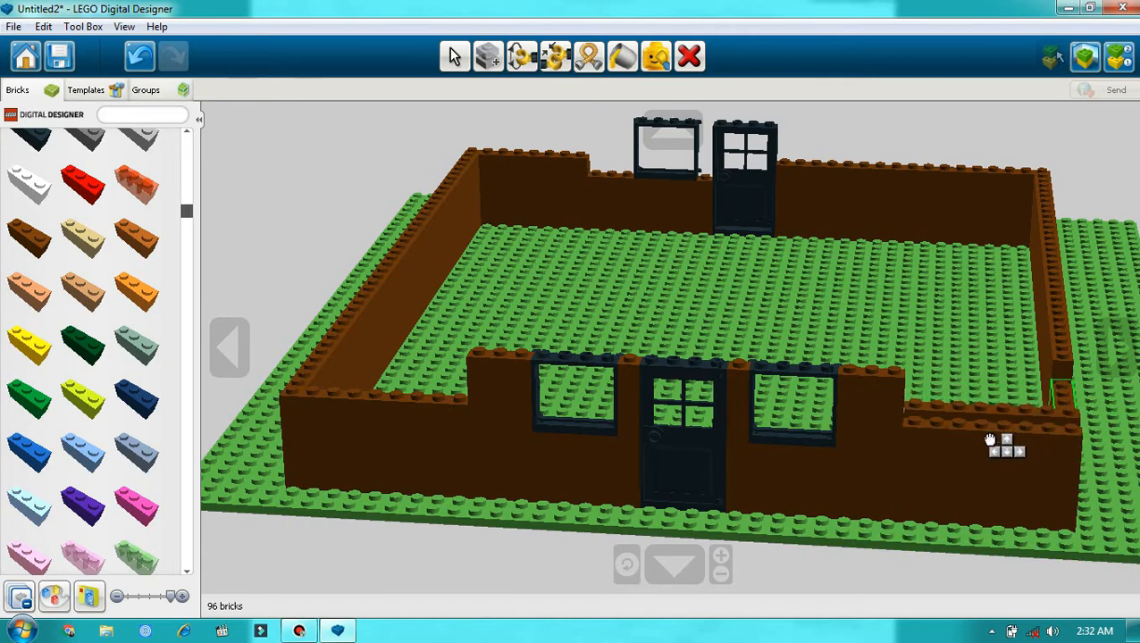
pyautogui.click(989, 424)
pyautogui.click(988, 417)
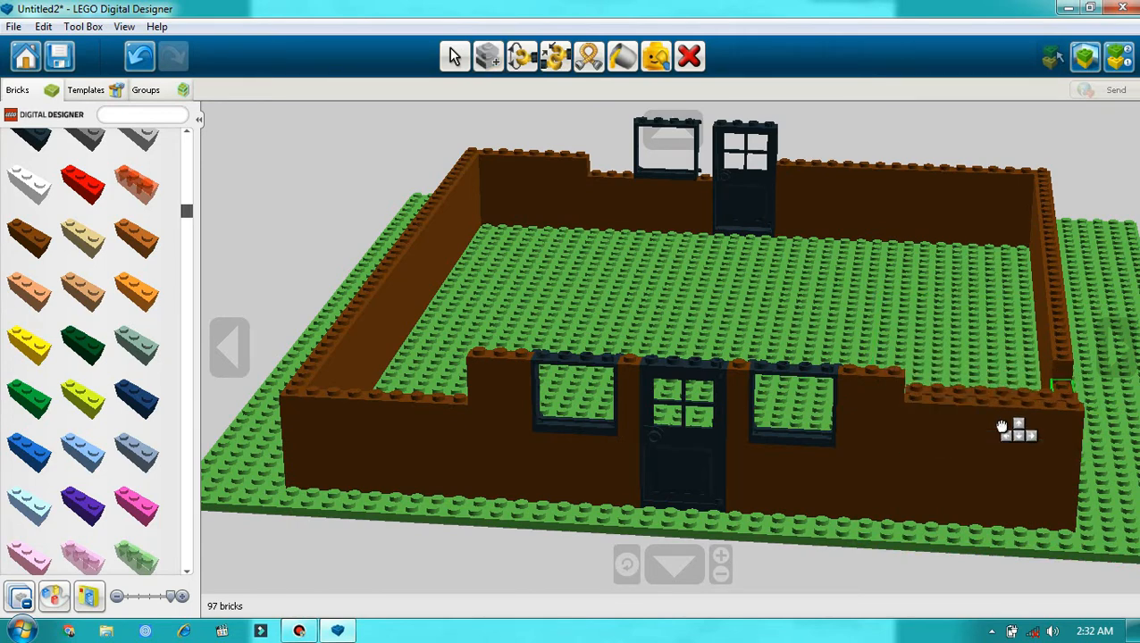
pyautogui.click(1000, 414)
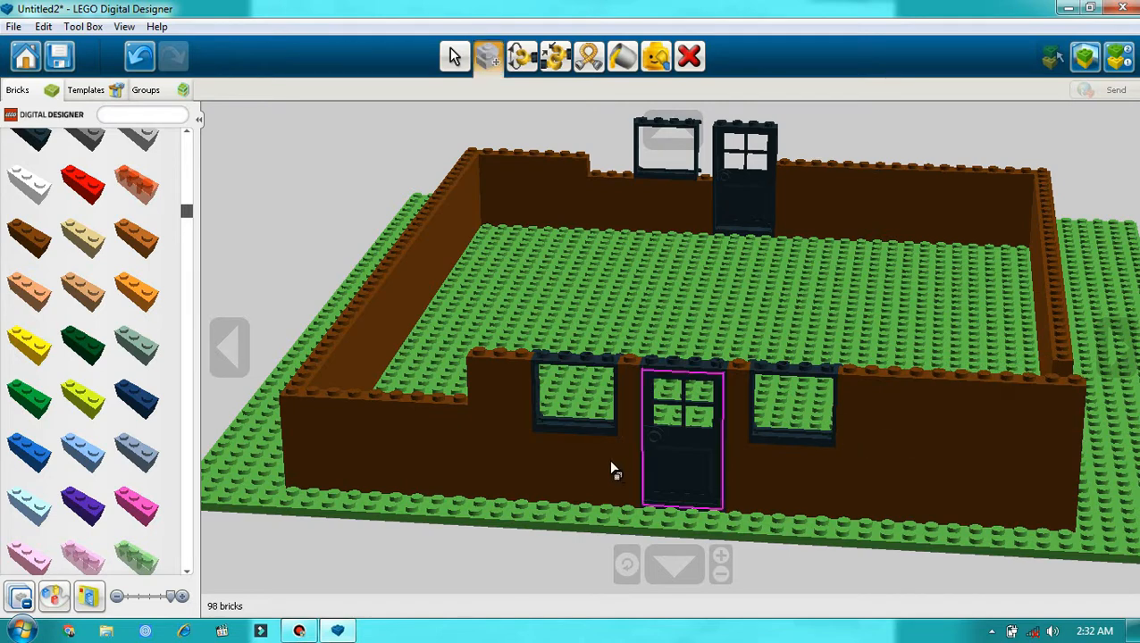
pyautogui.click(406, 409)
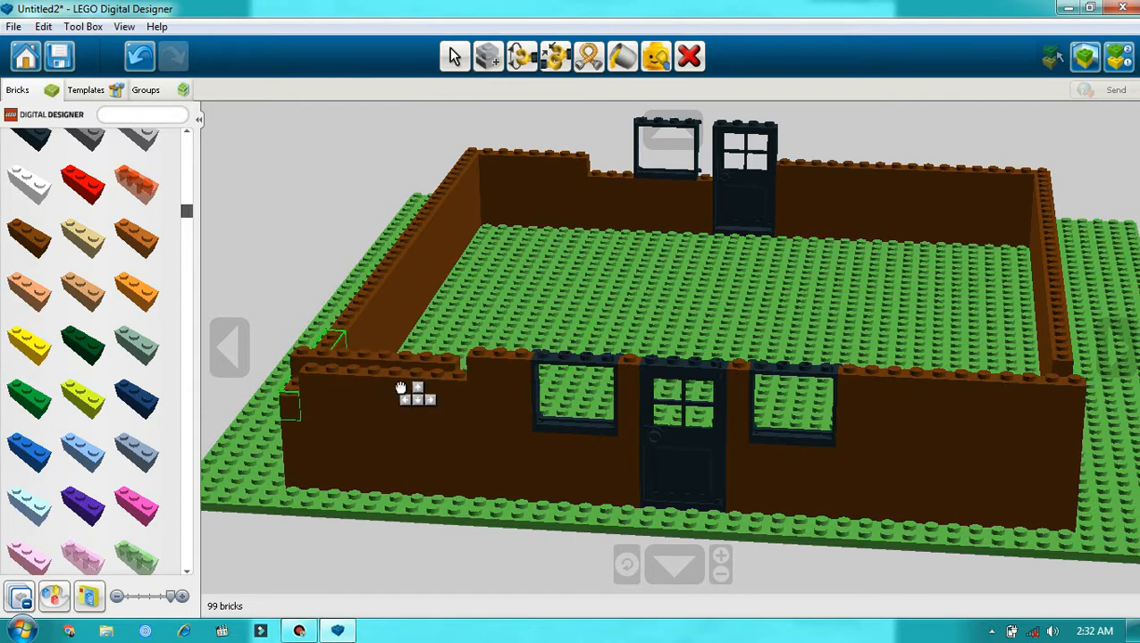
pyautogui.click(402, 382)
# Step: Clone brown 1x8 bricks to fill the side wall's top-course gap and to raise the one-window wall's corner beside the window
pyautogui.click(1121, 370)
pyautogui.click(1120, 376)
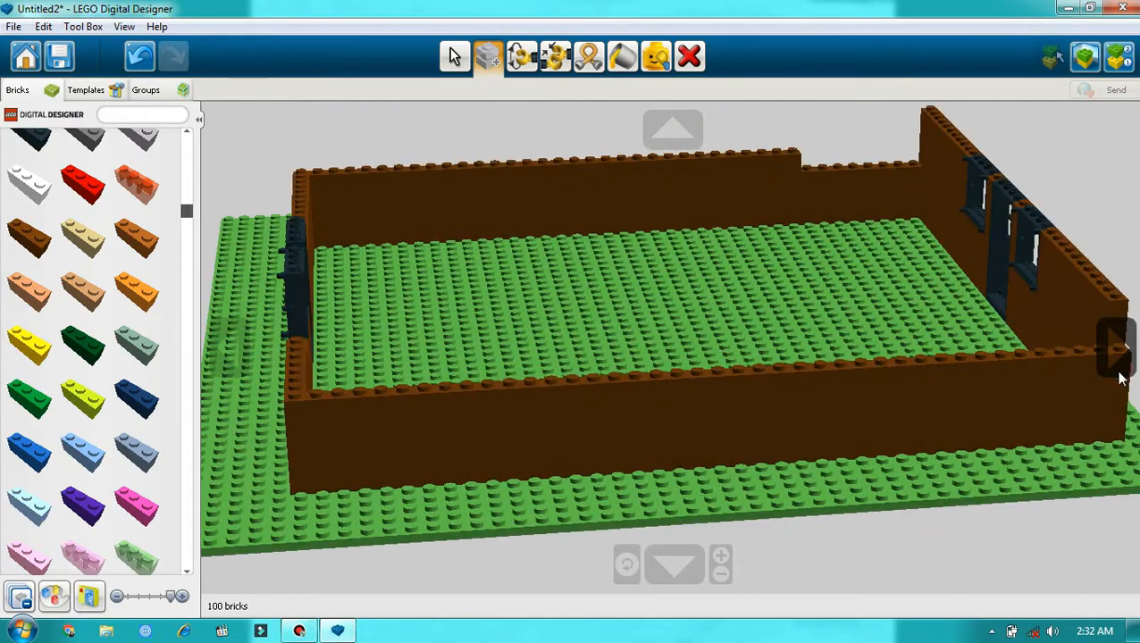
pyautogui.click(859, 183)
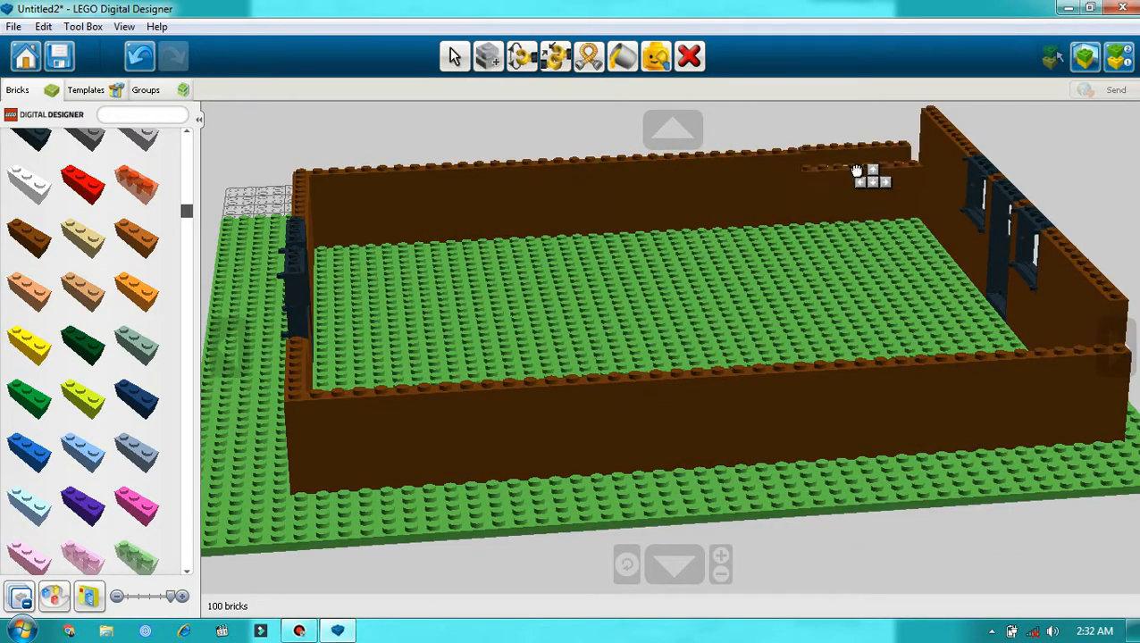
pyautogui.click(859, 177)
pyautogui.click(859, 171)
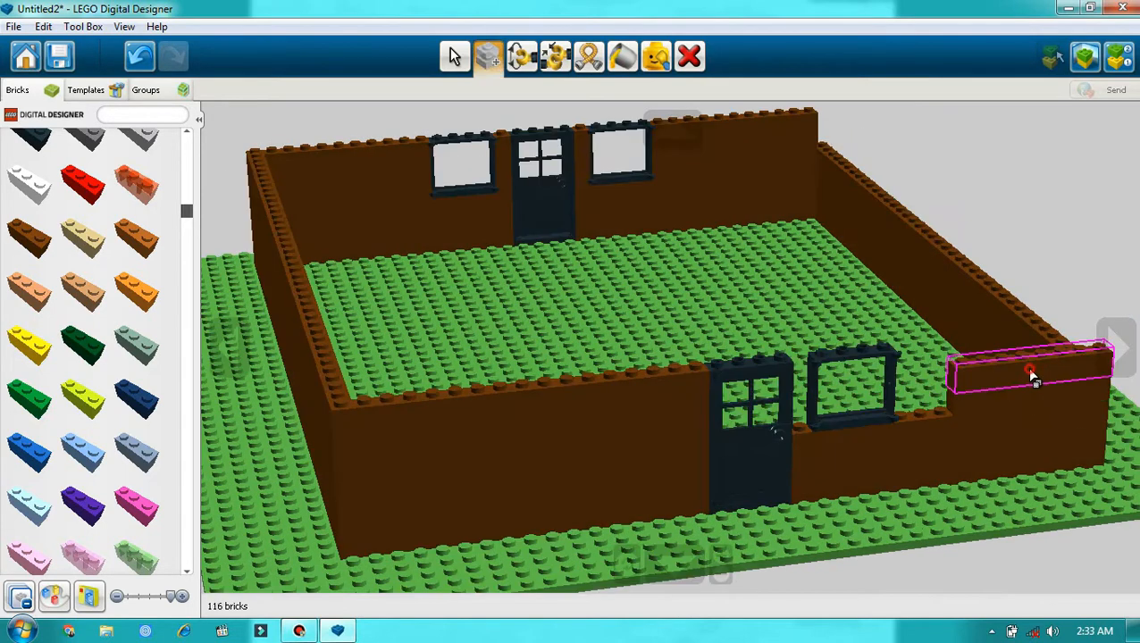
pyautogui.click(1035, 368)
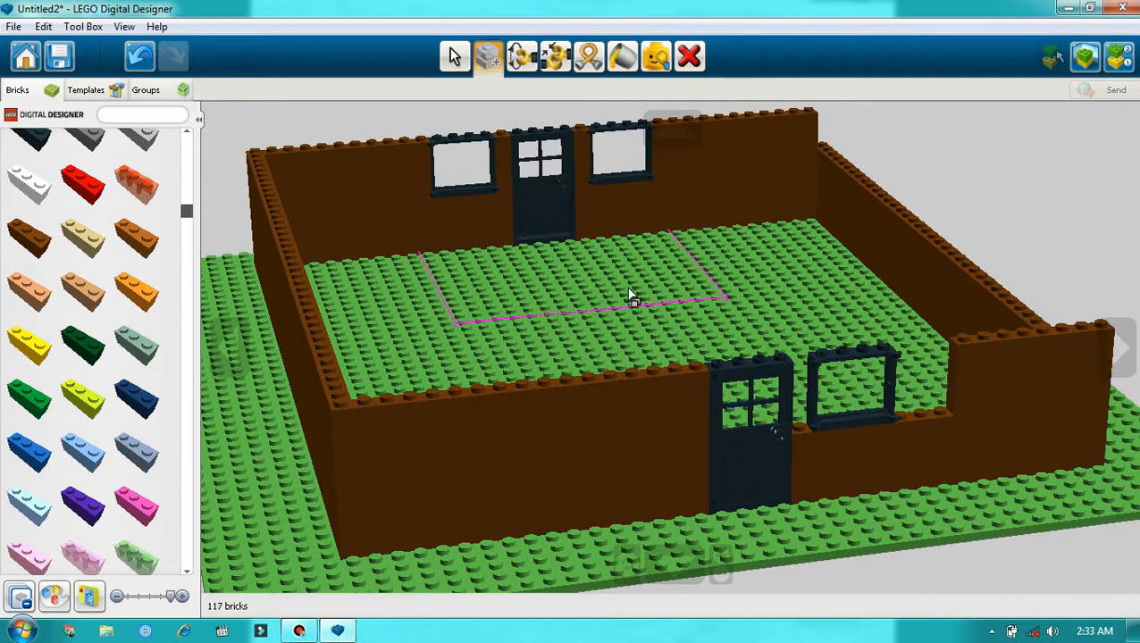
# Step: Fill the gap between the window frame and the corner of the one-window wall with a brown 1x3 brick and two stacked copies
pyautogui.click(28, 236)
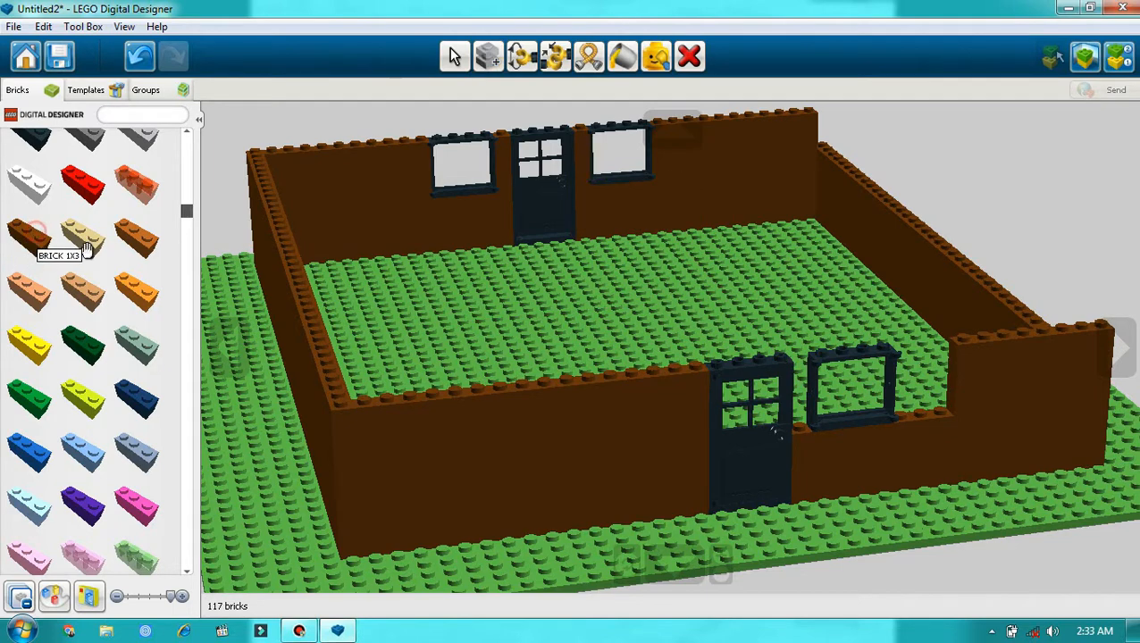
pyautogui.click(920, 400)
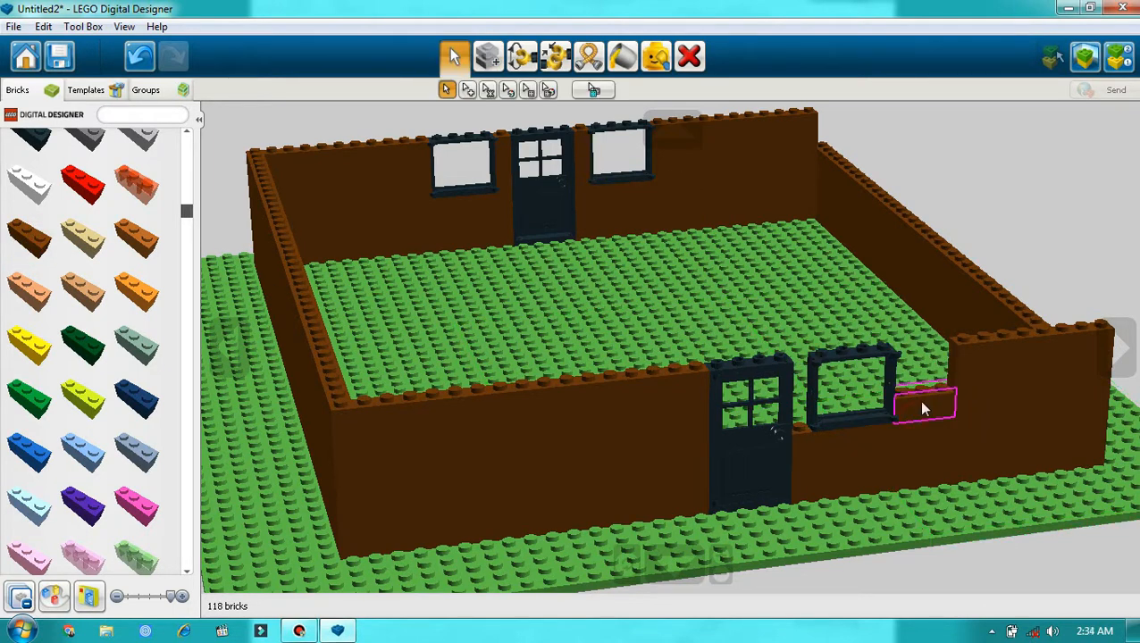
pyautogui.click(487, 57)
pyautogui.click(926, 402)
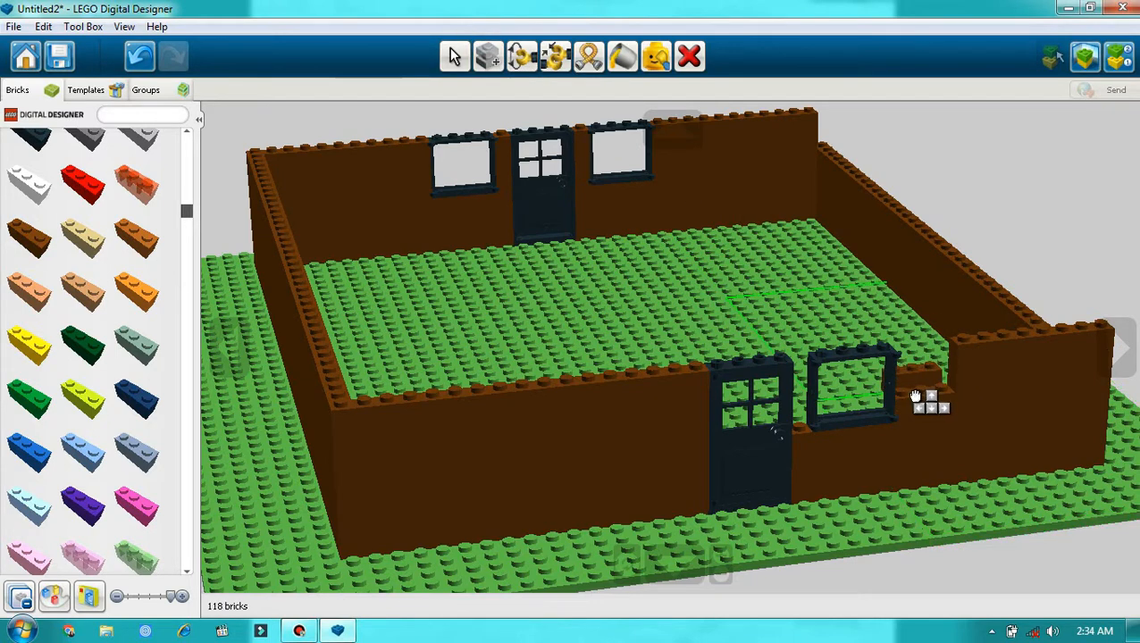
pyautogui.click(916, 380)
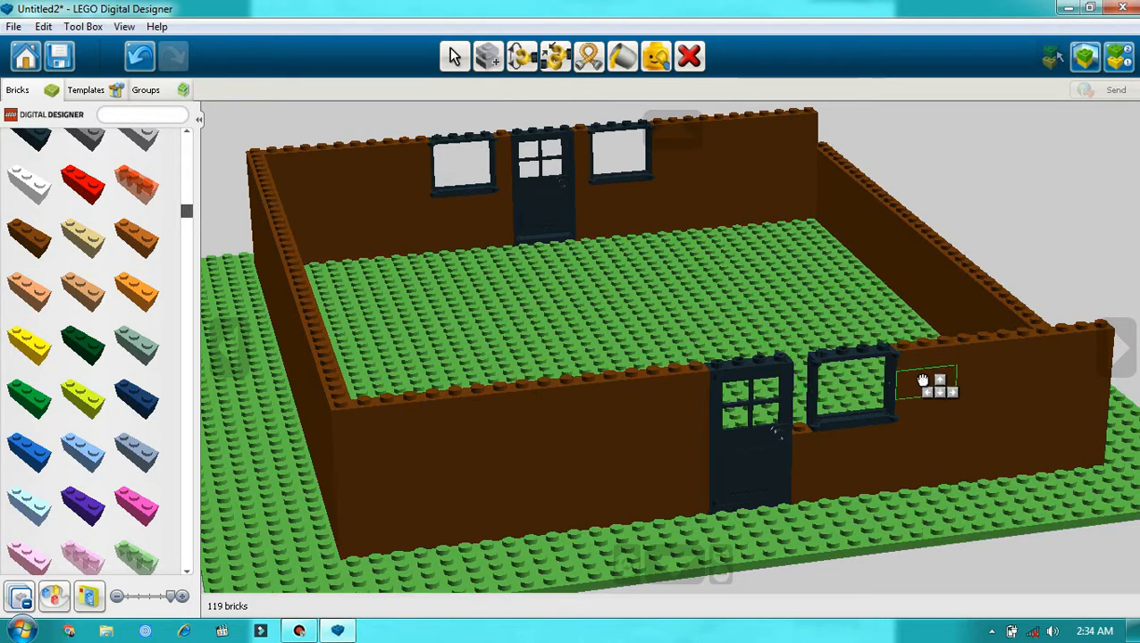
pyautogui.click(922, 380)
# Step: Fill the gap between the door and the window frame on the one-window wall with a brown 1x1 brick and two stacked copies
pyautogui.scroll(5, 84, 384)
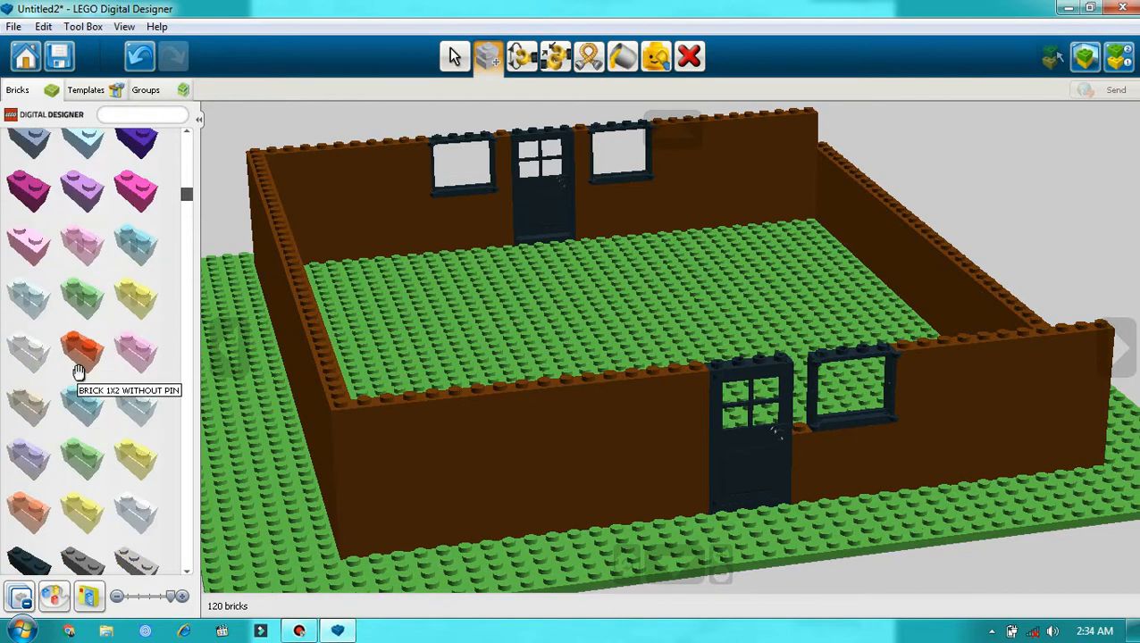
pyautogui.scroll(10, 79, 372)
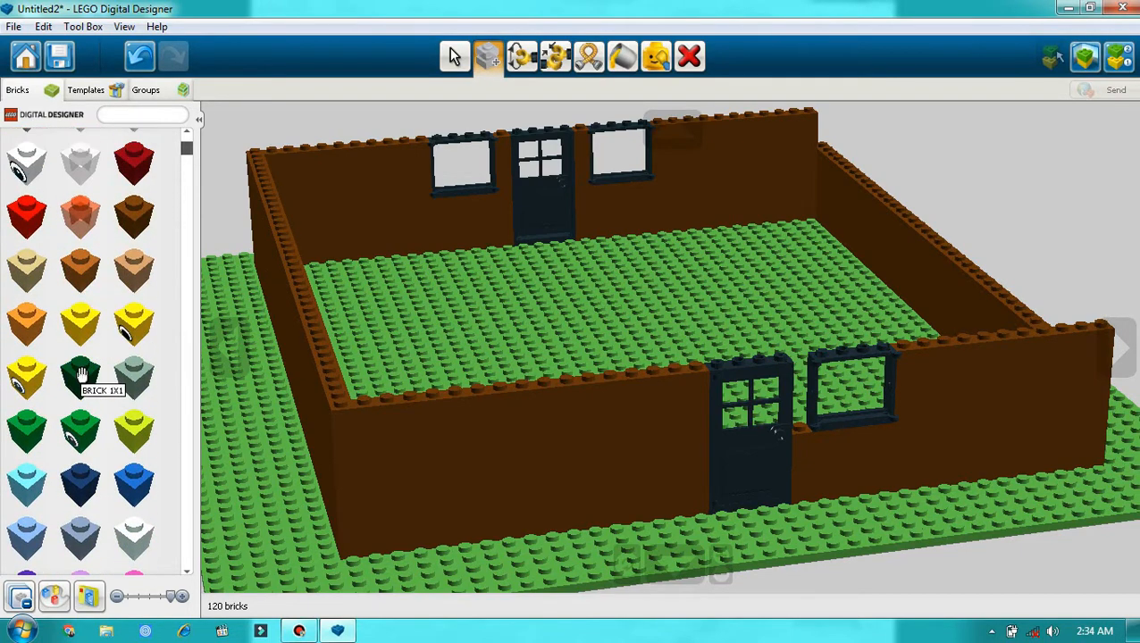
pyautogui.click(98, 366)
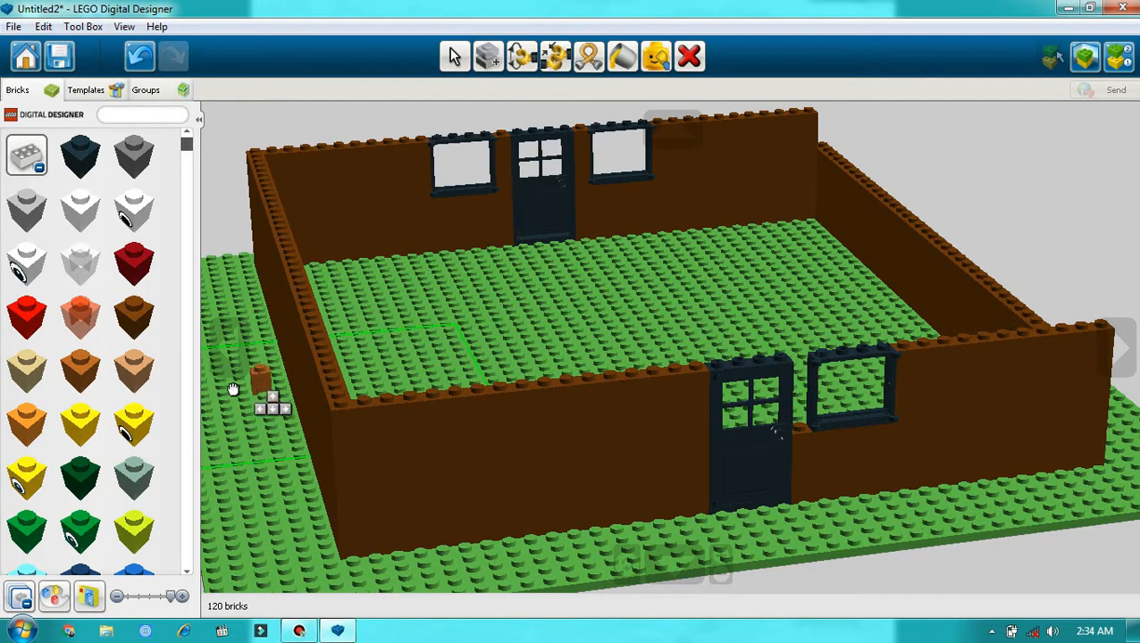
pyautogui.click(801, 419)
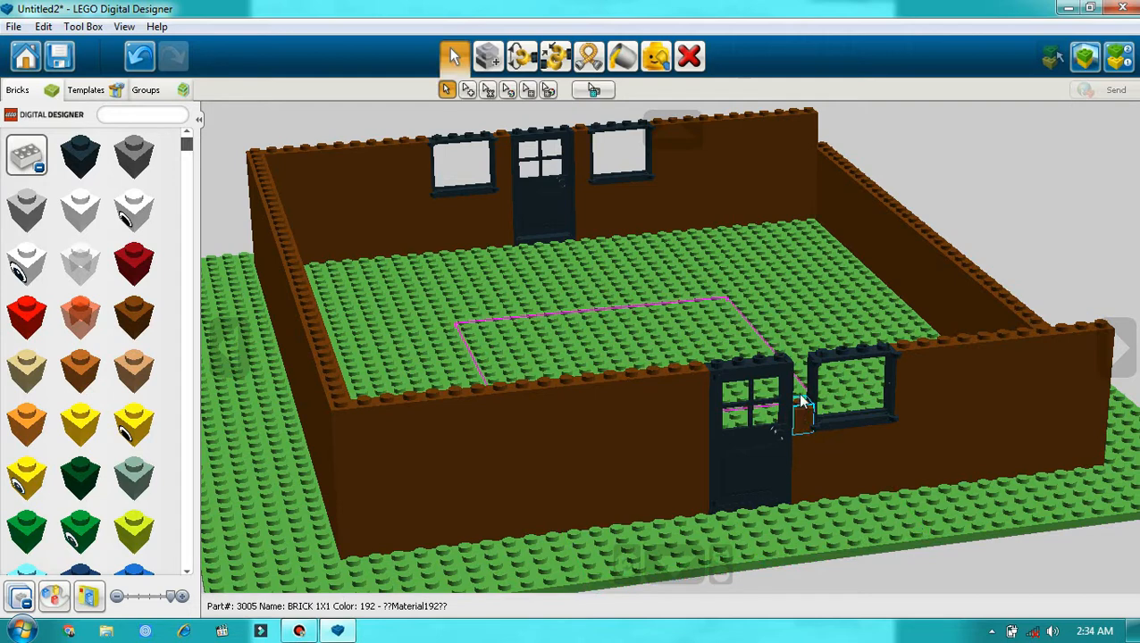
pyautogui.click(494, 62)
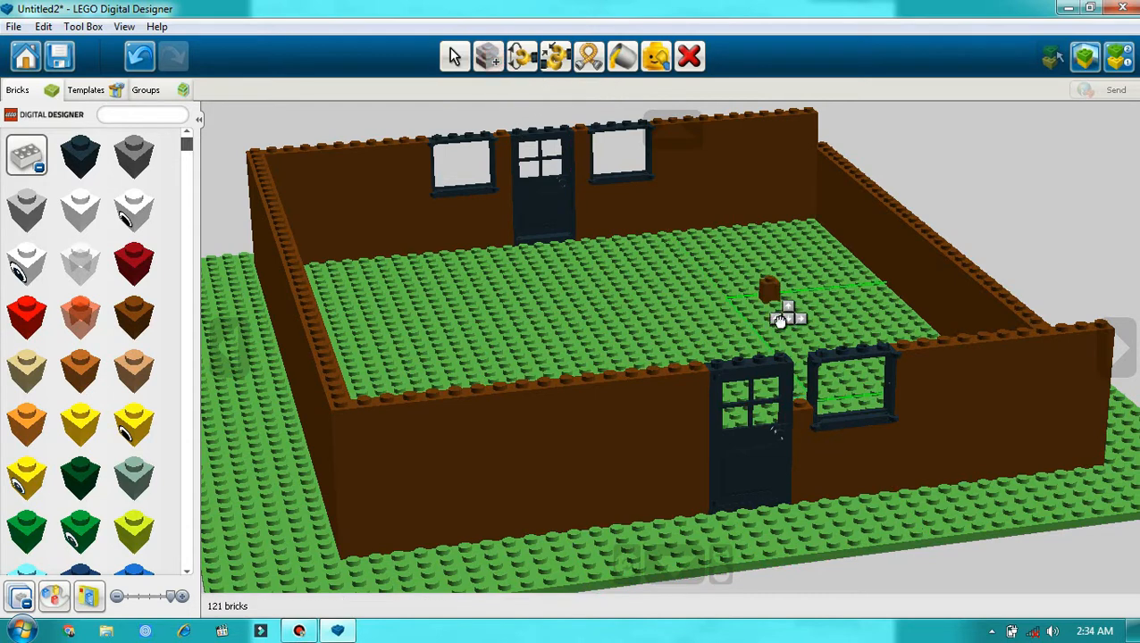
pyautogui.click(800, 391)
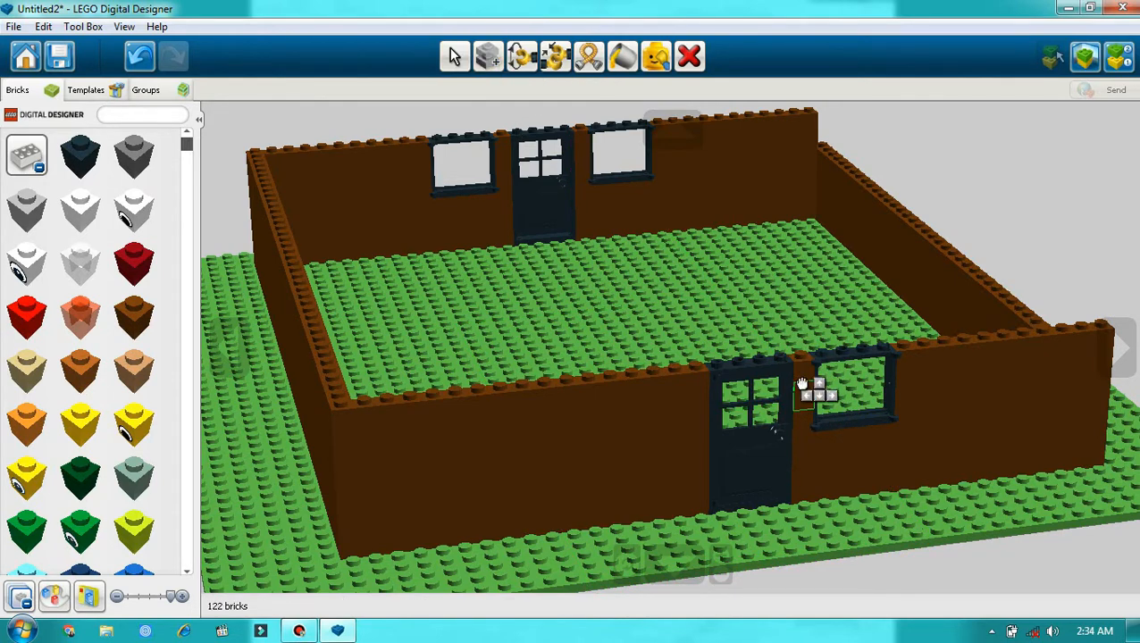
pyautogui.click(801, 382)
pyautogui.click(1118, 349)
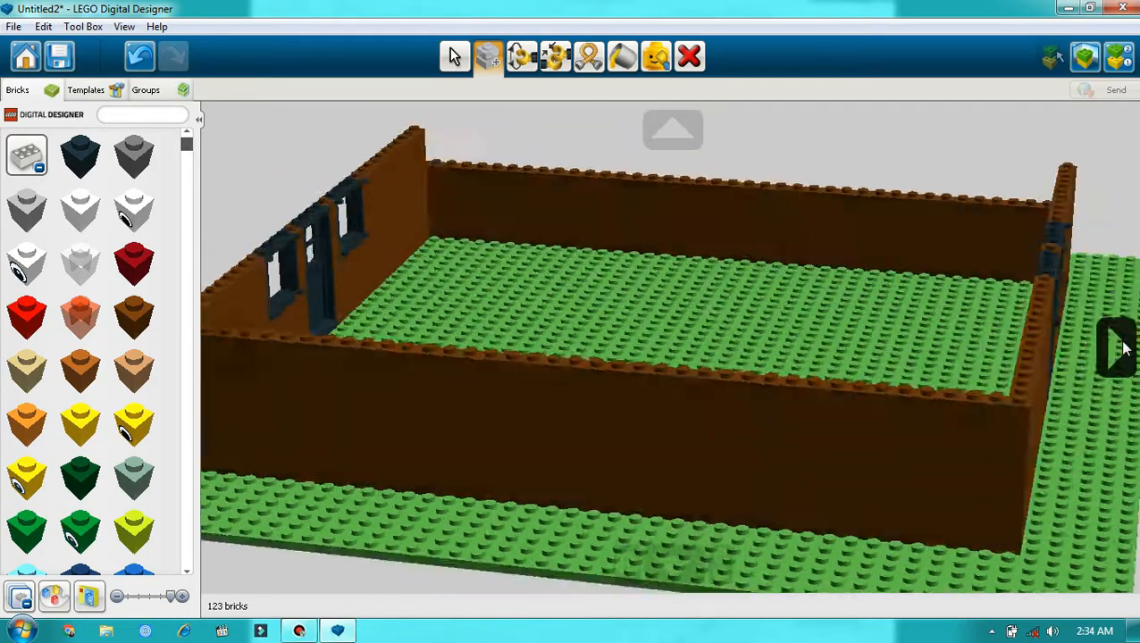
# Step: Clone brown 1x8 bricks from corner to corner along the low side wall, raising it to the height of the adjoining walls
pyautogui.click(1118, 348)
pyautogui.click(1118, 348)
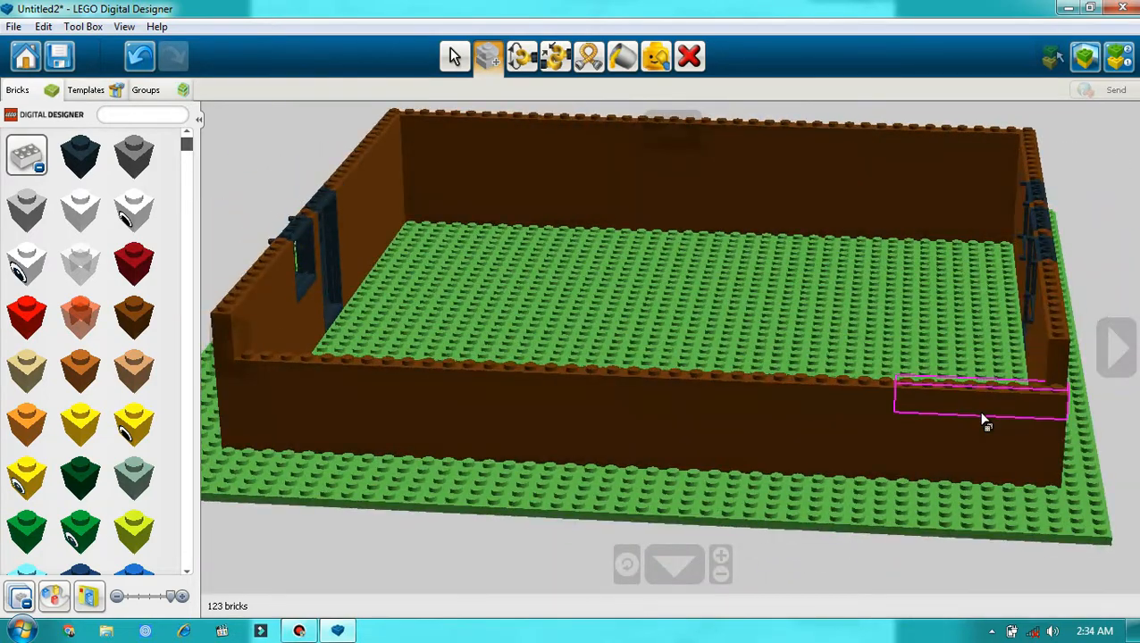
pyautogui.click(1006, 405)
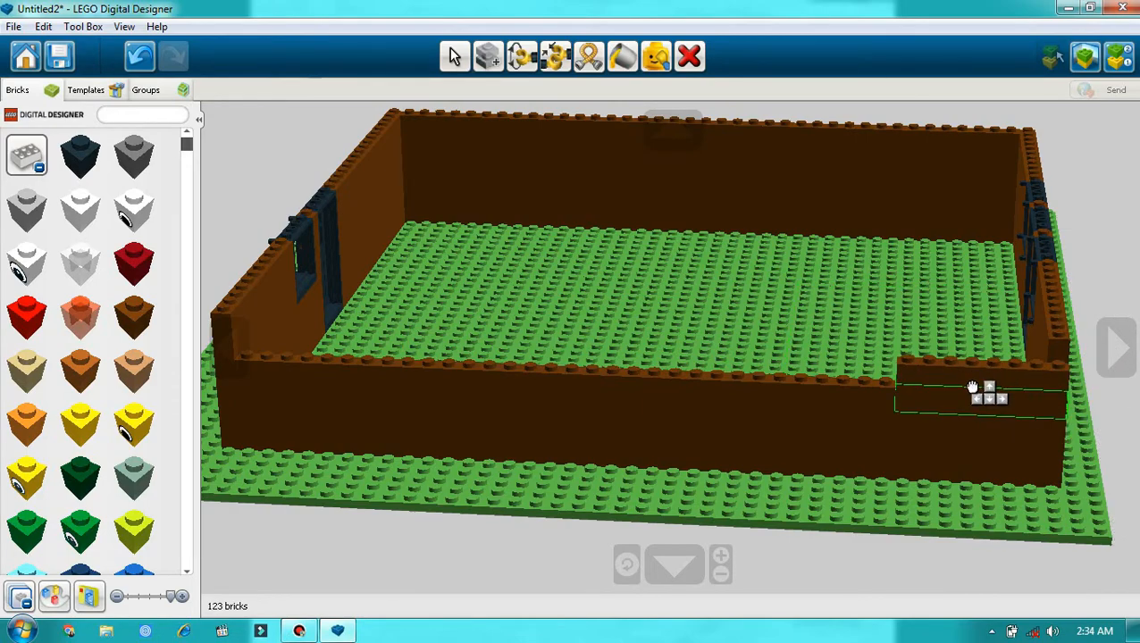
pyautogui.click(973, 388)
pyautogui.click(1118, 348)
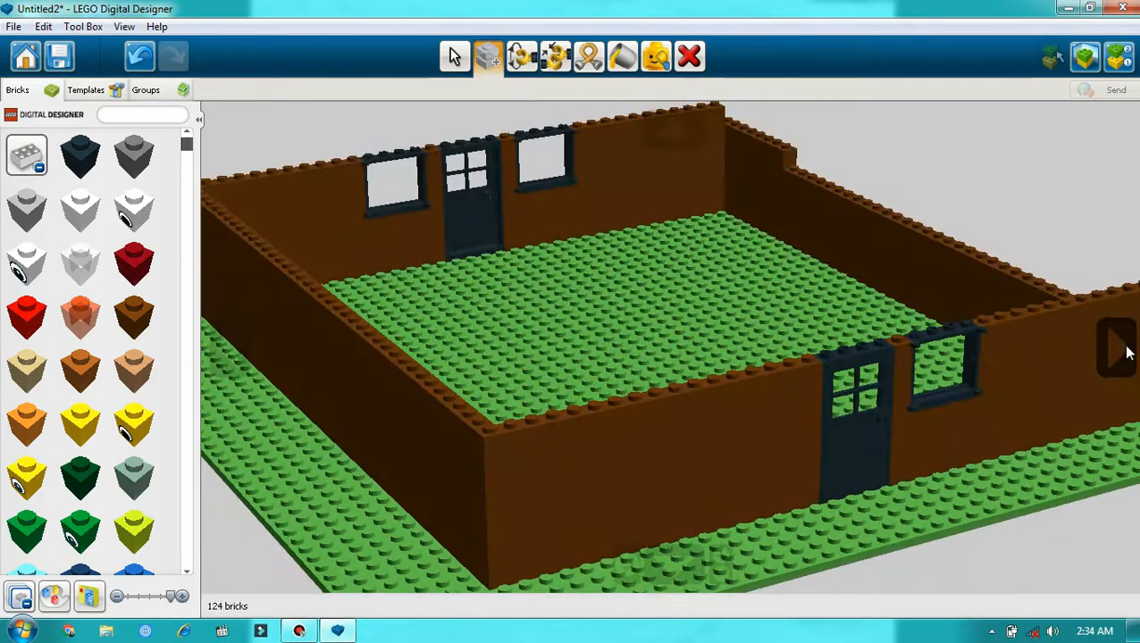
pyautogui.click(1127, 352)
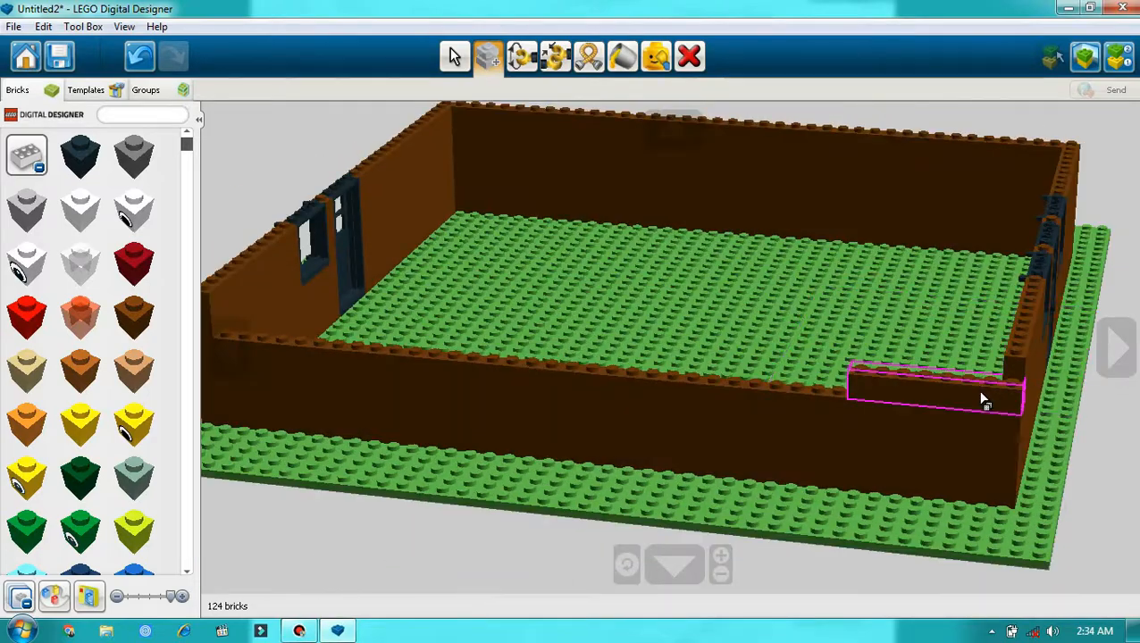
pyautogui.click(981, 399)
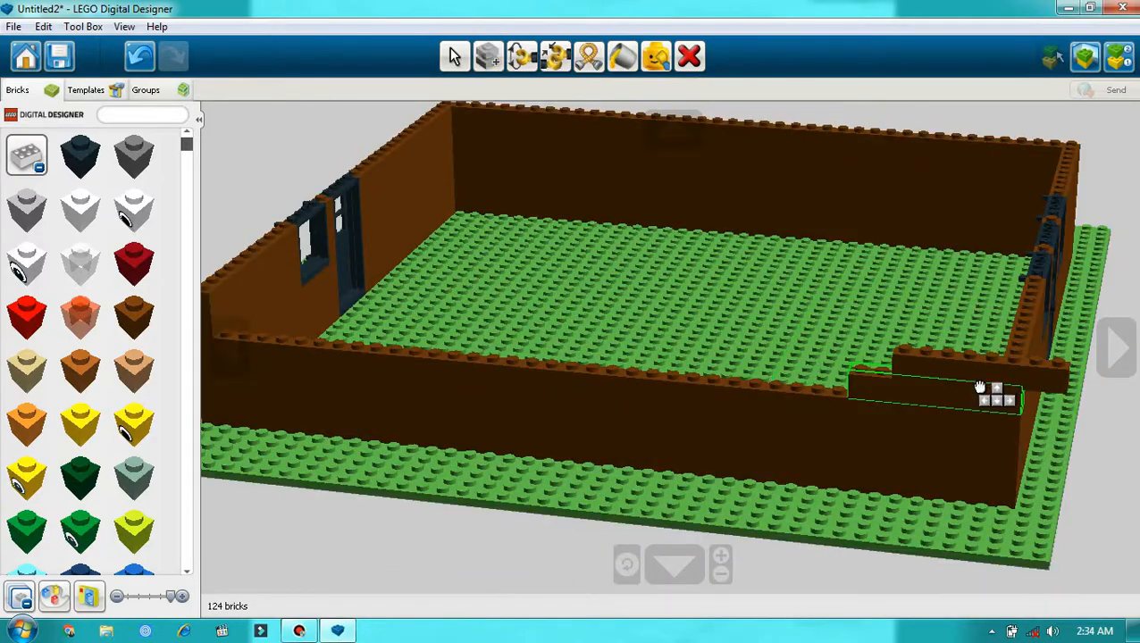
pyautogui.click(926, 380)
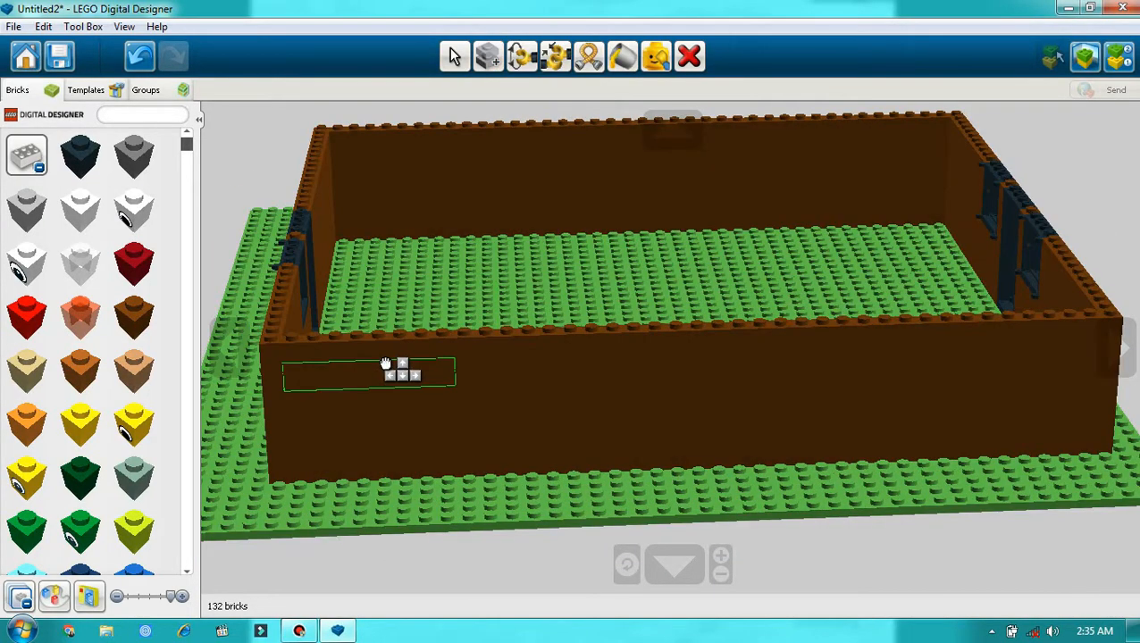
pyautogui.click(1054, 335)
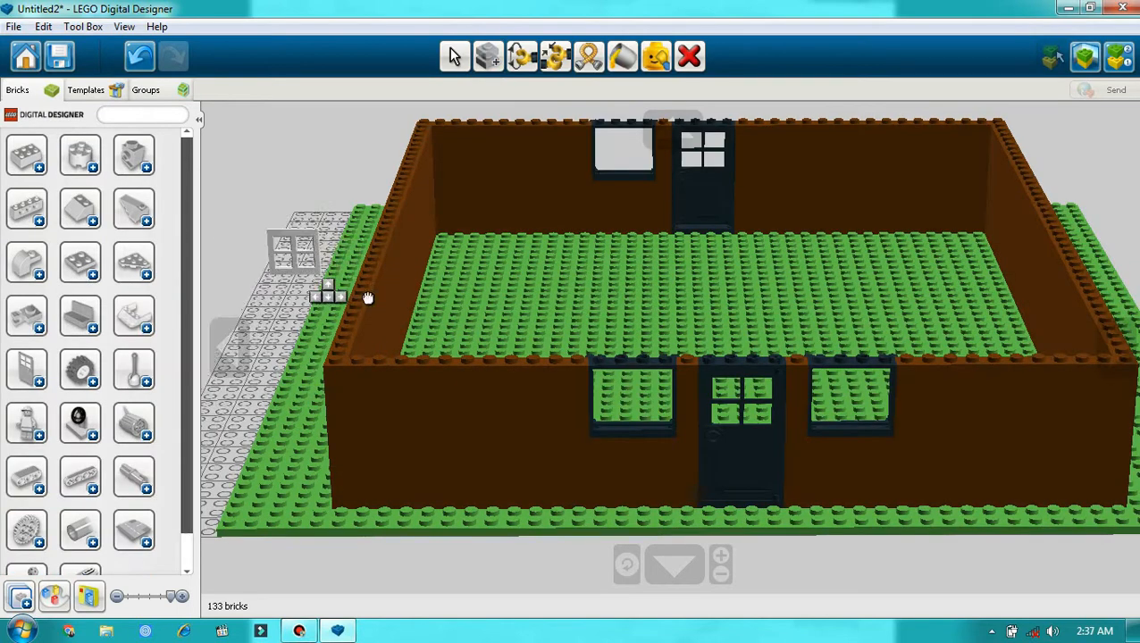
# Step: Try to start a new course at the corner of the two-window wall with a cloned brown 1x8 brick
pyautogui.click(488, 57)
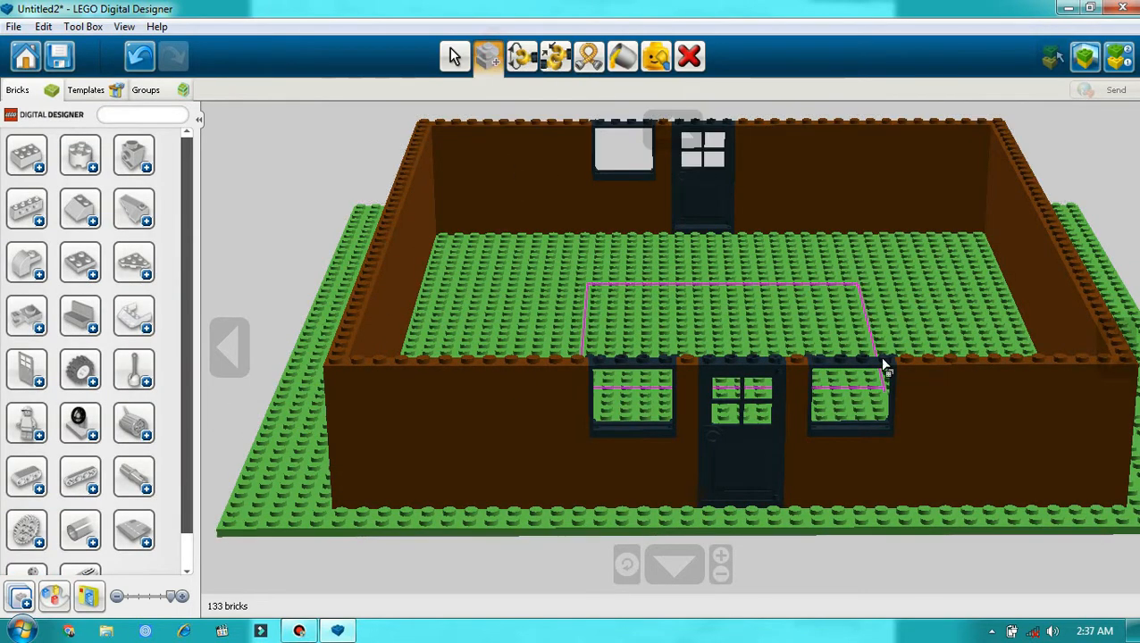
pyautogui.click(524, 382)
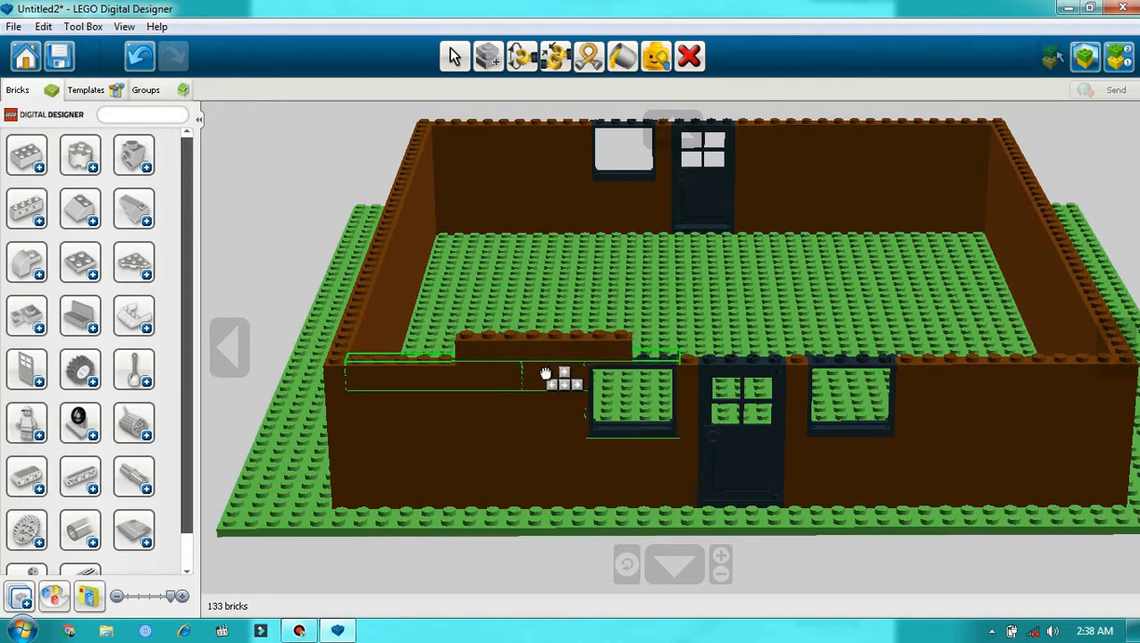
pyautogui.click(413, 371)
pyautogui.moveTo(412, 371)
pyautogui.mouseDown()
pyautogui.moveTo(381, 365)
pyautogui.moveTo(395, 369)
pyautogui.mouseUp()
pyautogui.click(400, 368)
pyautogui.click(415, 355)
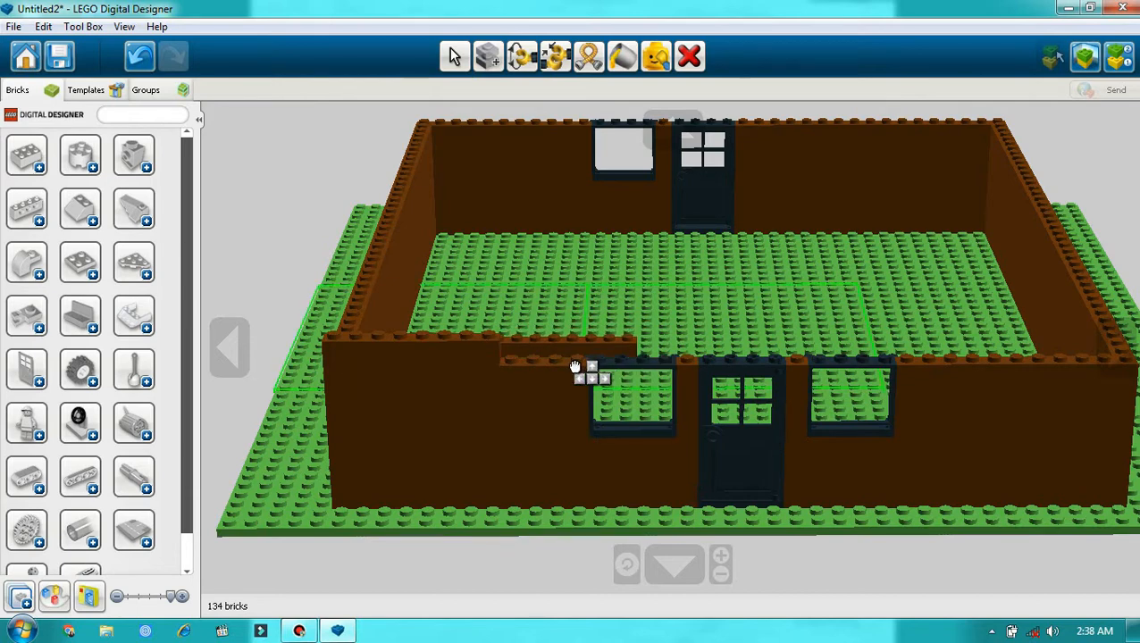
pyautogui.hotkey('ctrl', 'z')
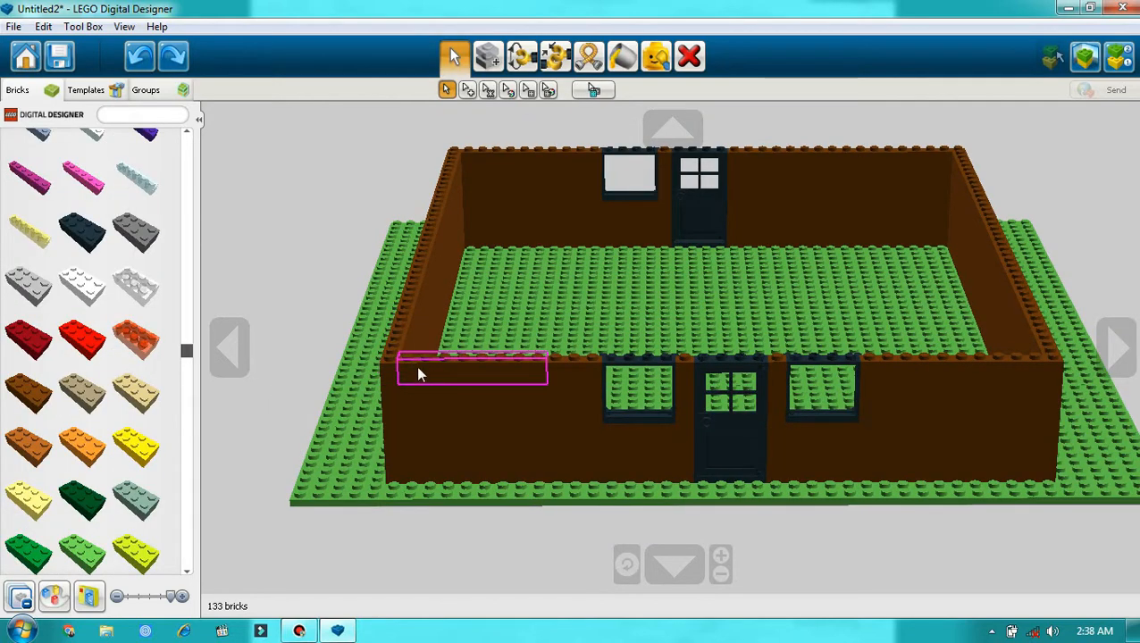
# Step: Start a new course on the two-window wall one stud in from the corner with cloned brown 1x8 and 1x3 bricks
pyautogui.click(418, 365)
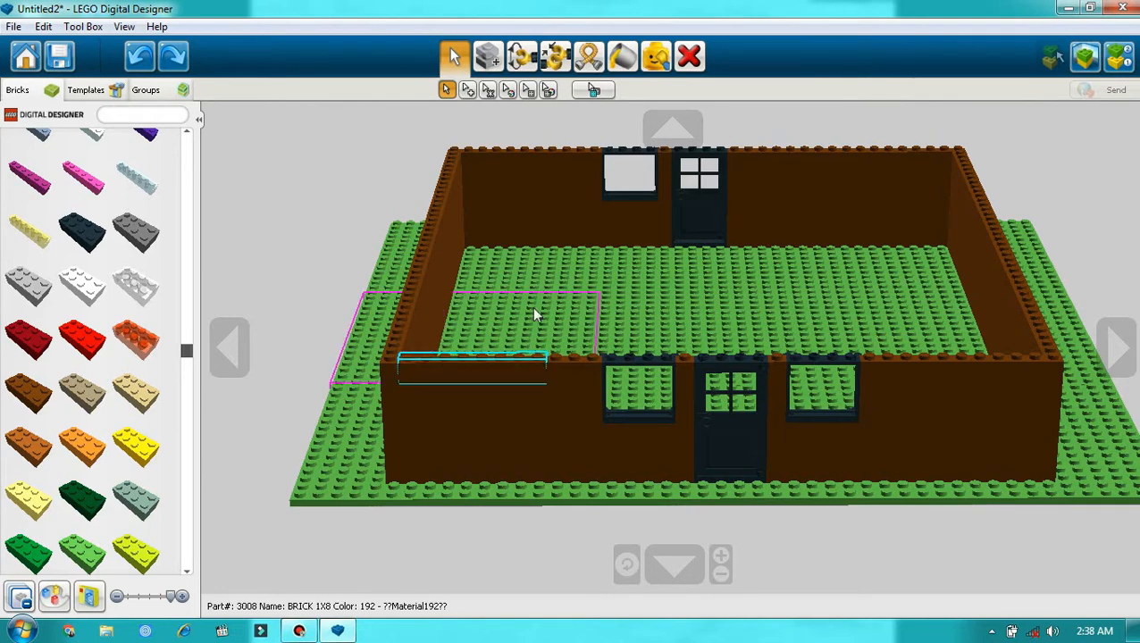
pyautogui.click(485, 61)
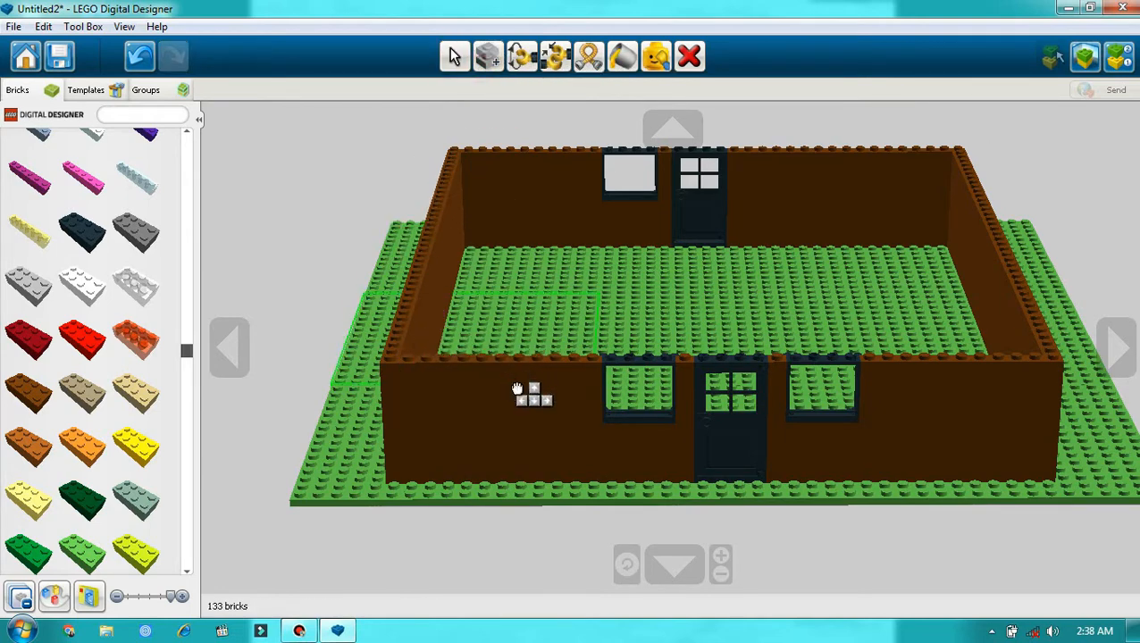
pyautogui.click(493, 368)
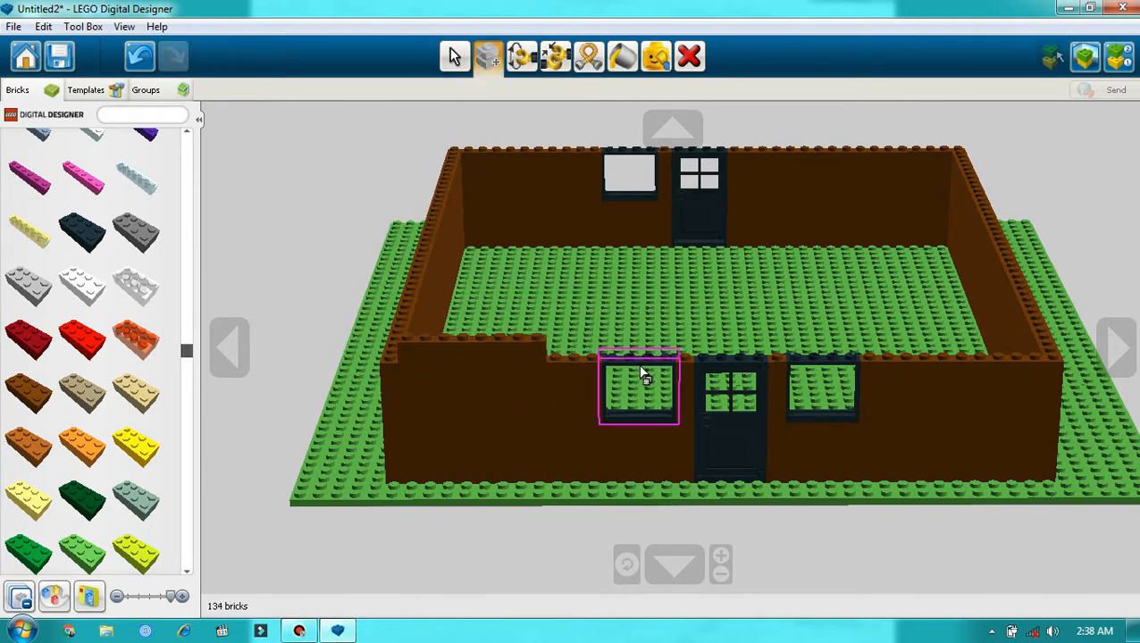
pyautogui.click(574, 373)
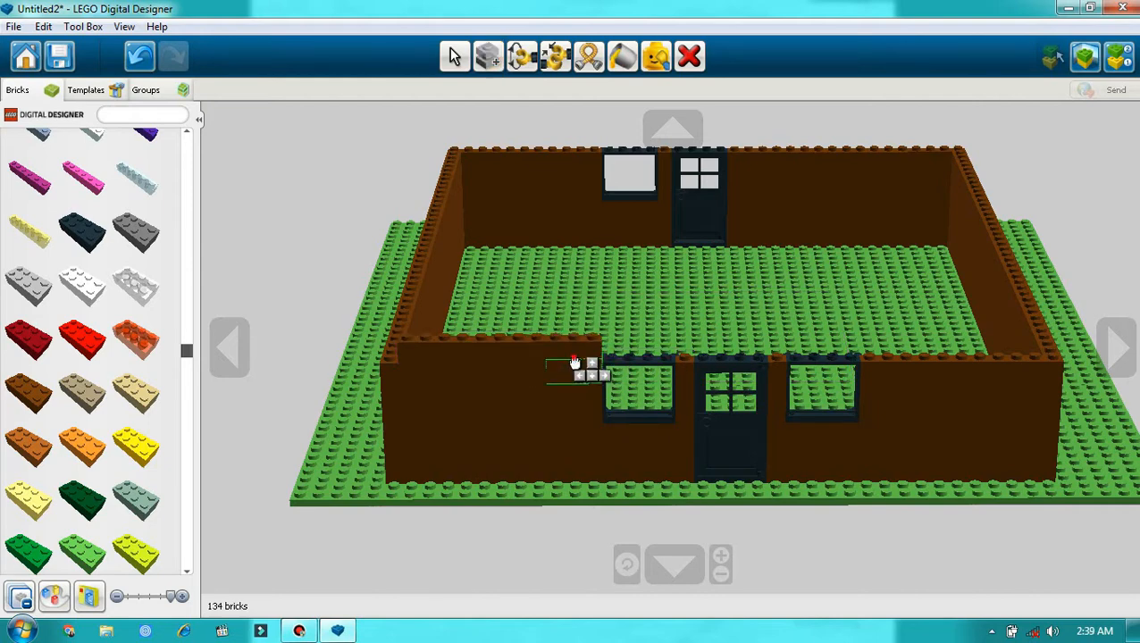
pyautogui.click(574, 362)
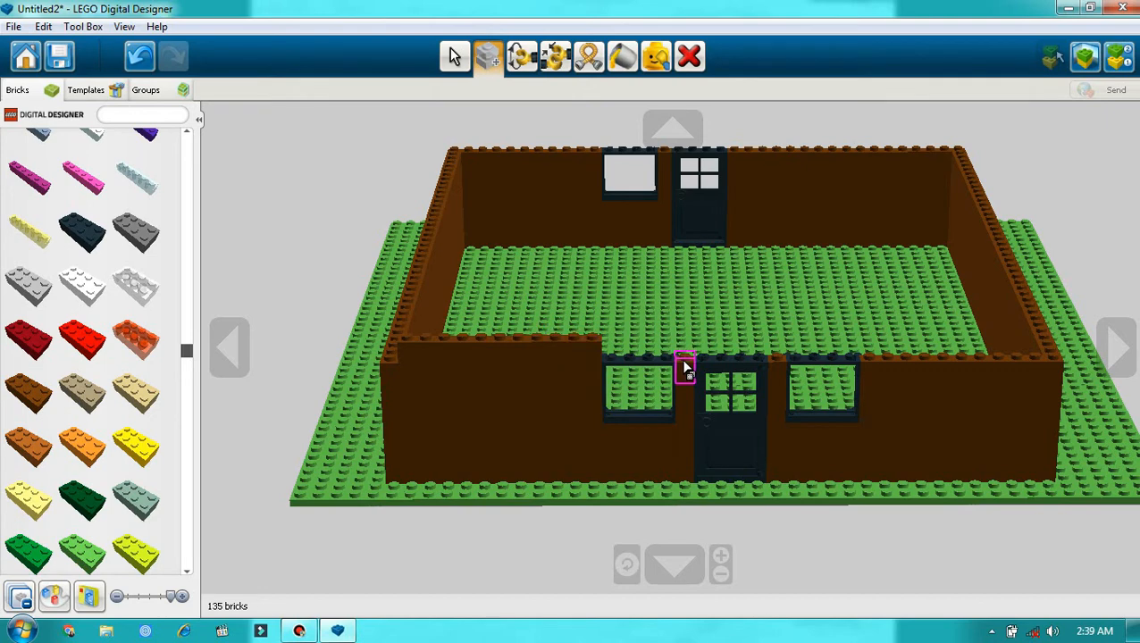
# Step: Cover the first window frame with cloned brown 1x3 and 1x1 bricks, and the gap beside the door with another 1x1
pyautogui.click(587, 366)
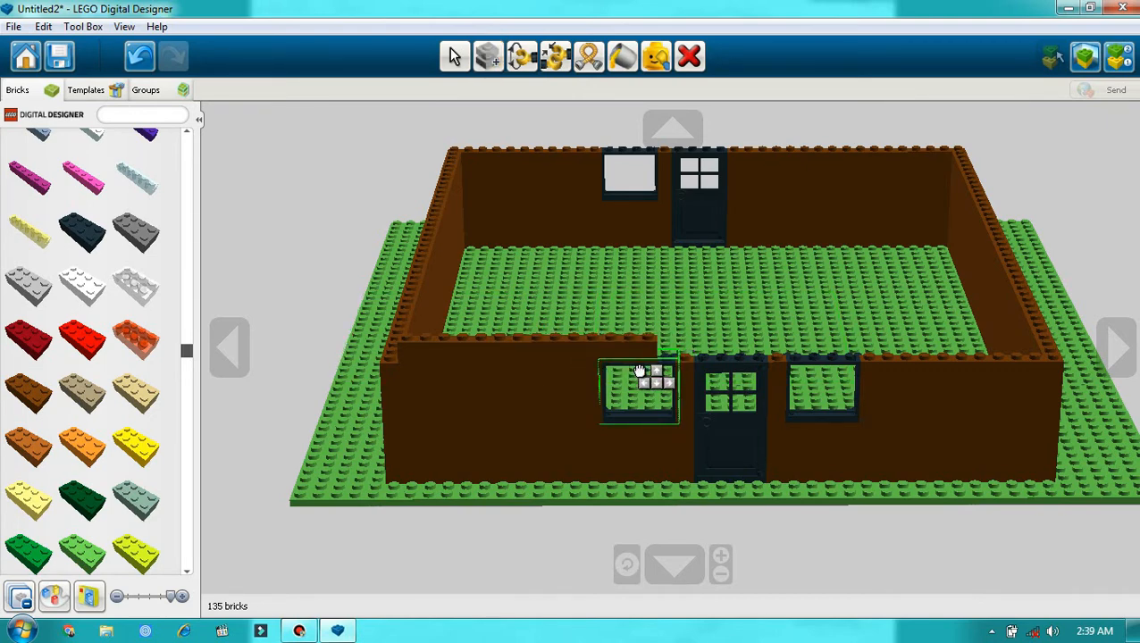
pyautogui.click(639, 371)
pyautogui.click(690, 369)
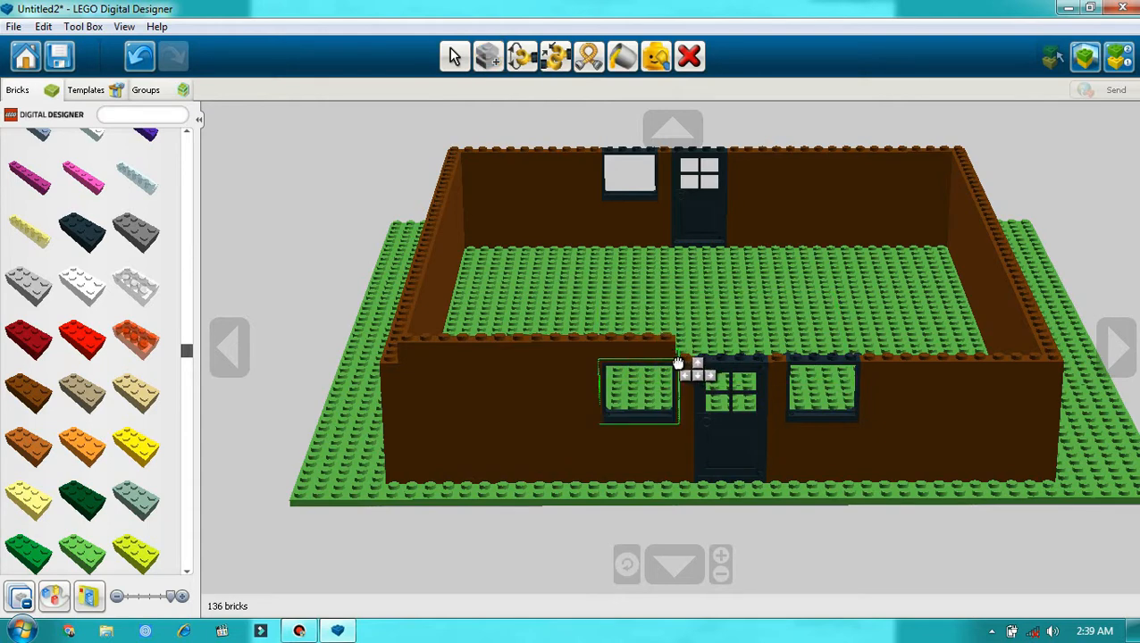
pyautogui.click(676, 361)
pyautogui.click(683, 368)
pyautogui.click(688, 364)
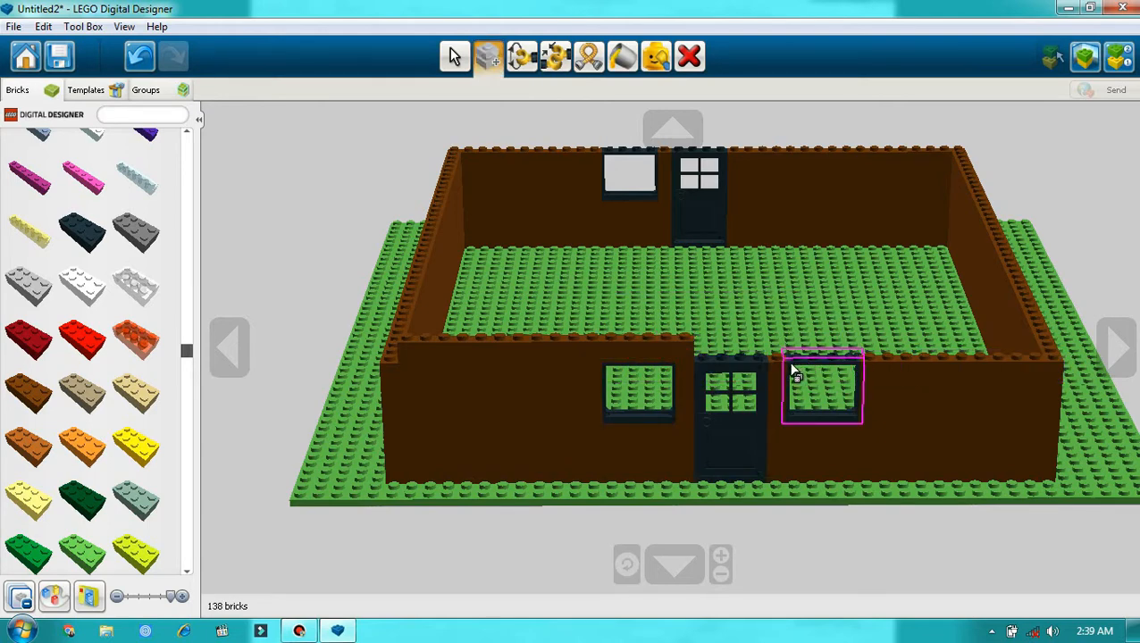
# Step: Continue the course over the door and the next gap with cloned brown 1x1 bricks and start covering the second window frame
pyautogui.click(704, 353)
pyautogui.click(705, 363)
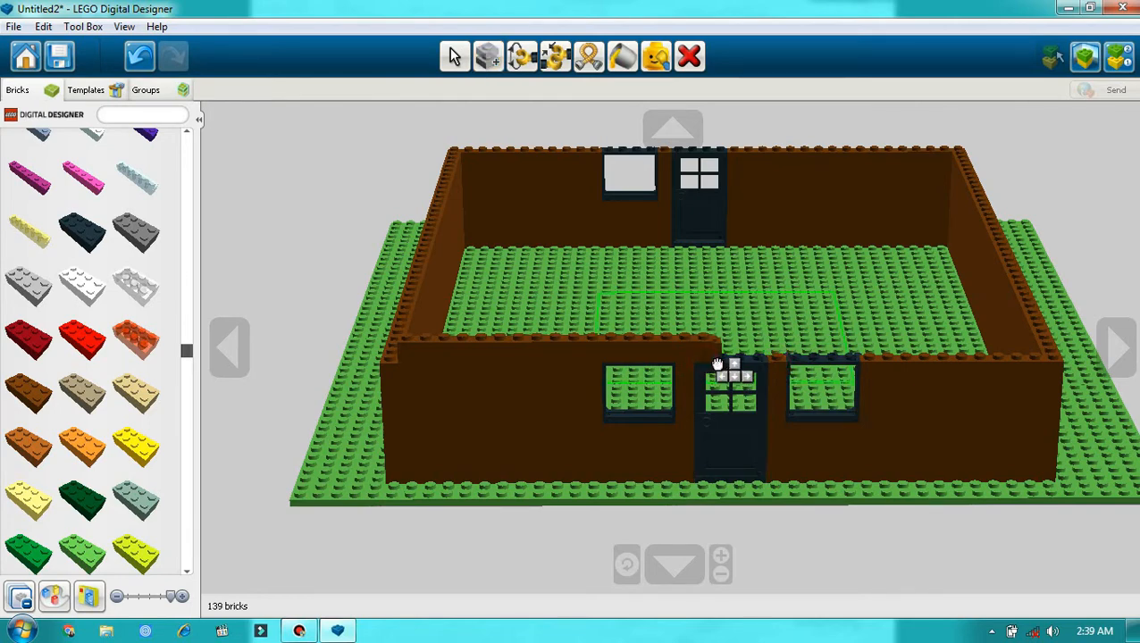
pyautogui.click(724, 363)
pyautogui.click(725, 362)
pyautogui.click(741, 363)
pyautogui.click(745, 363)
pyautogui.click(767, 364)
pyautogui.click(775, 362)
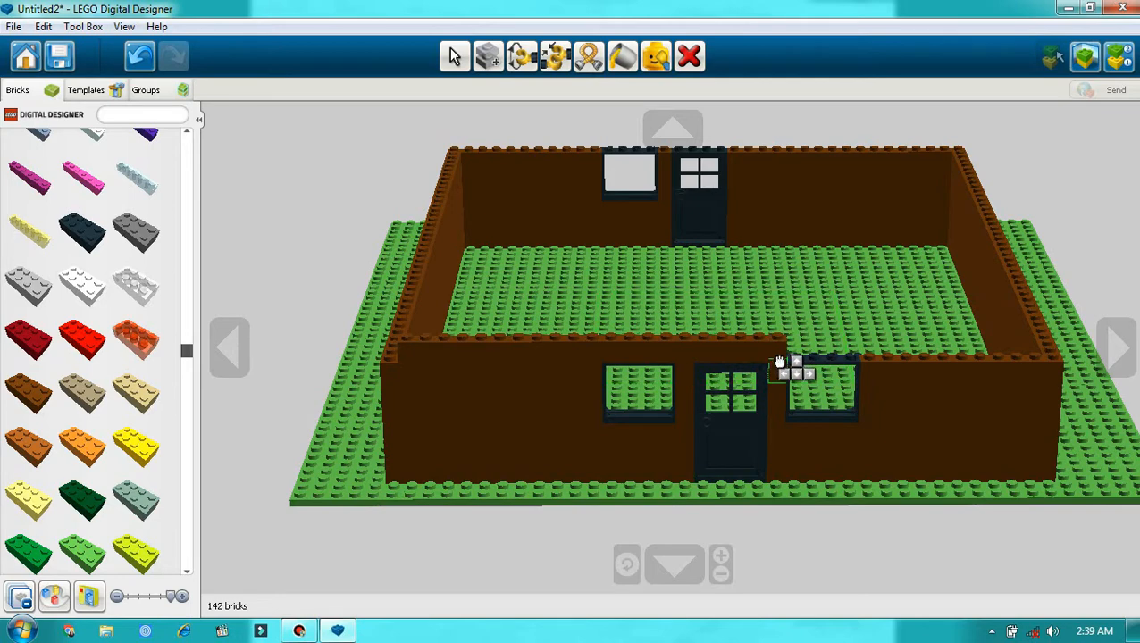
pyautogui.click(789, 363)
pyautogui.click(884, 368)
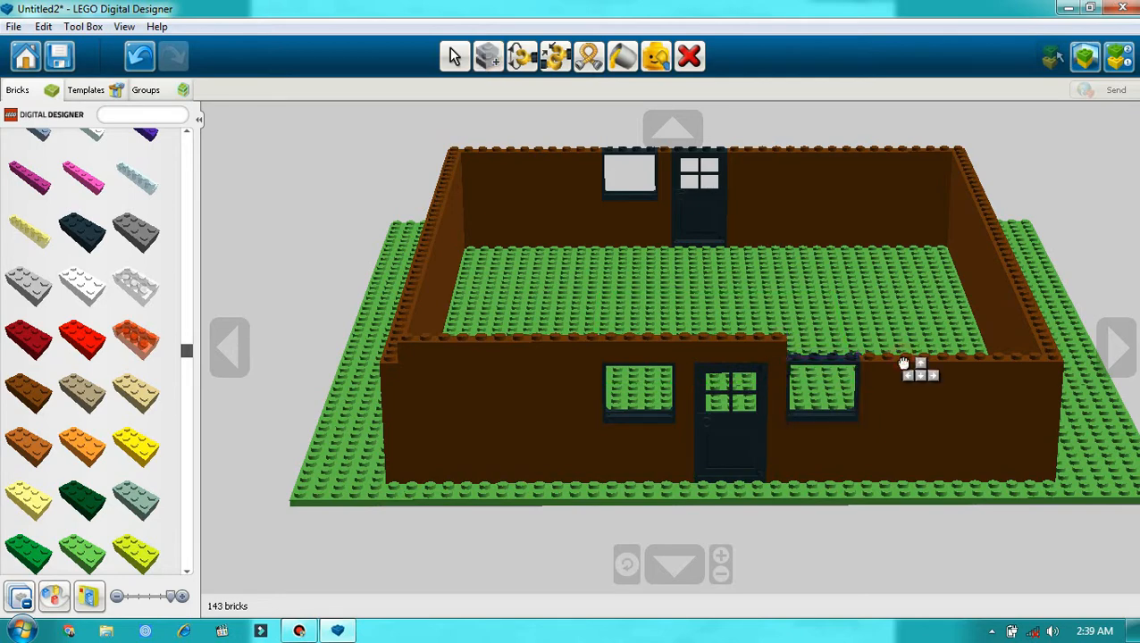
pyautogui.click(835, 364)
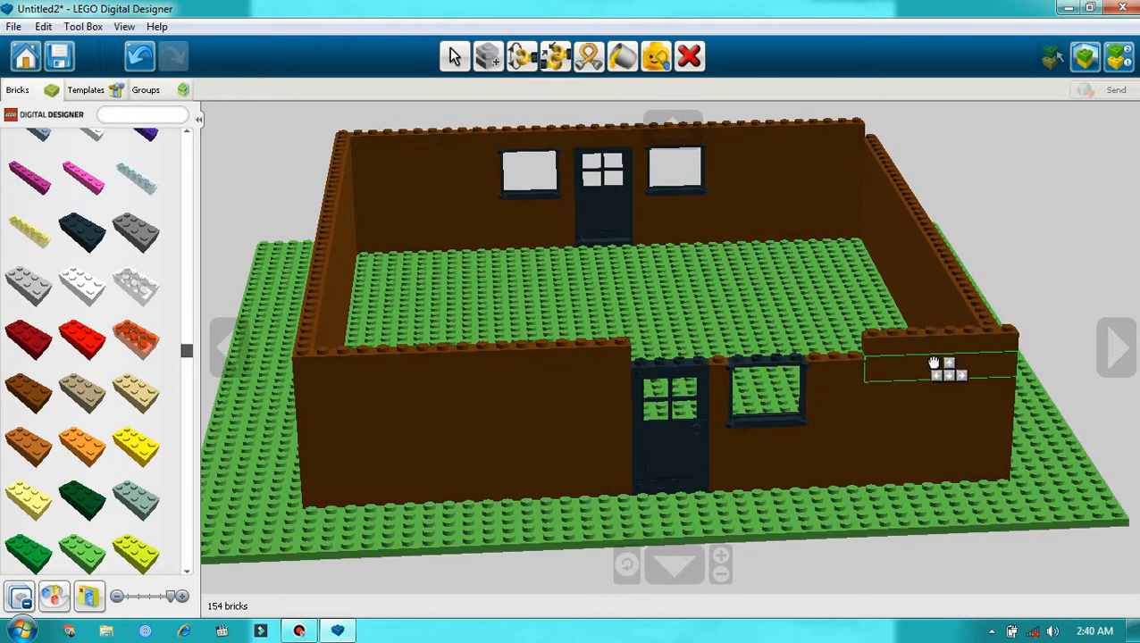
# Step: Build the new course on the one-window wall from the corner onto the window frame with a brown 1x8 and two 1x3 bricks
pyautogui.click(934, 359)
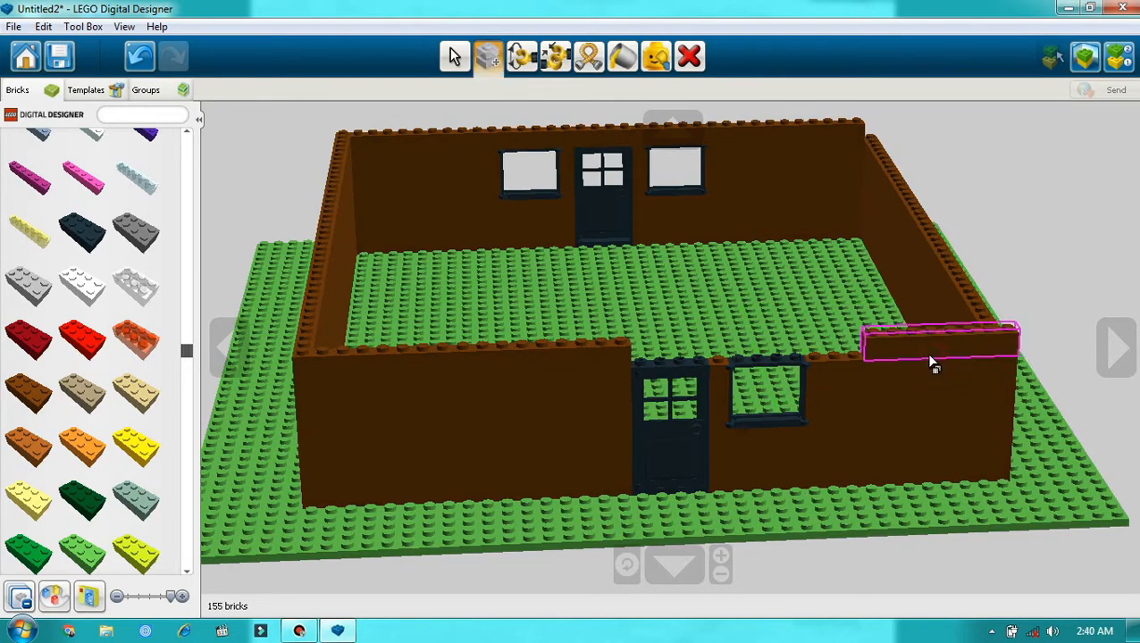
pyautogui.click(834, 364)
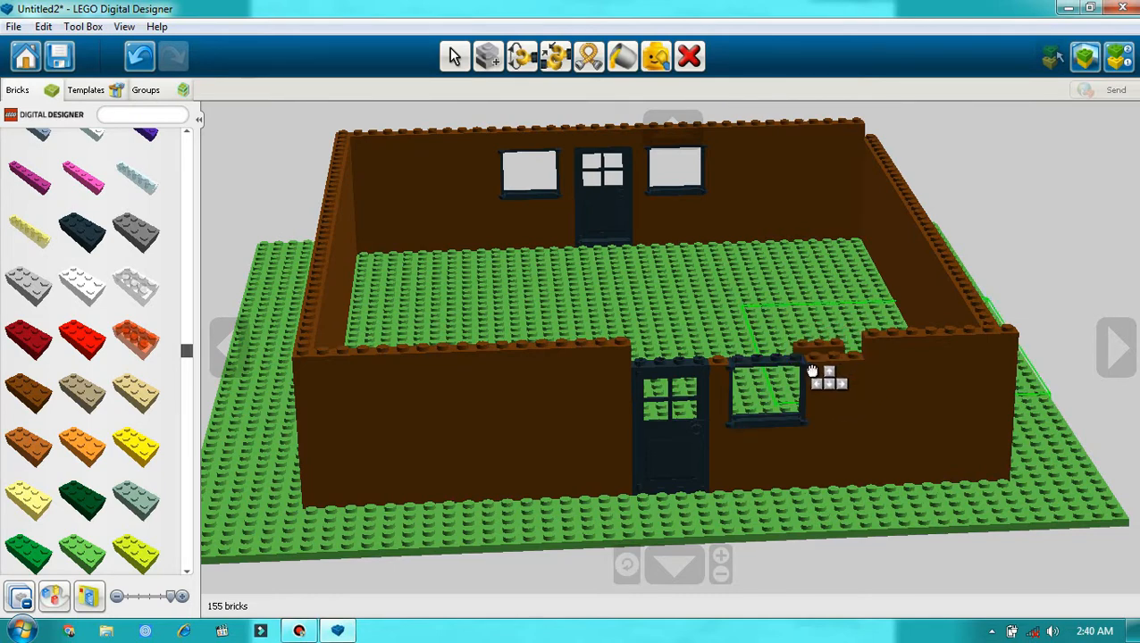
pyautogui.click(811, 359)
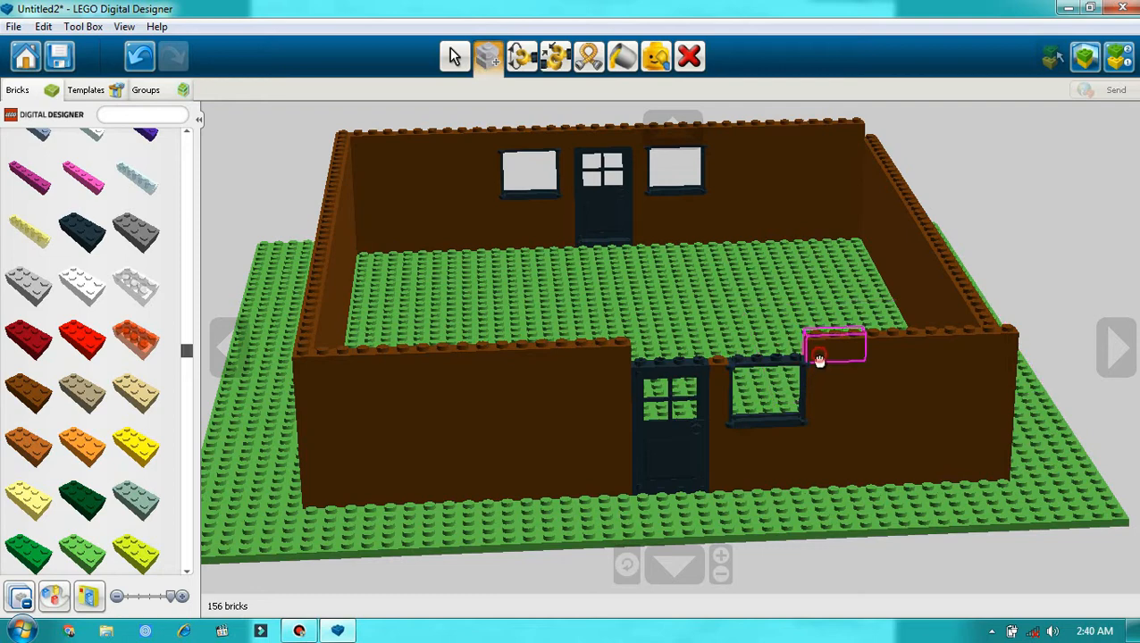
pyautogui.click(819, 358)
pyautogui.click(798, 372)
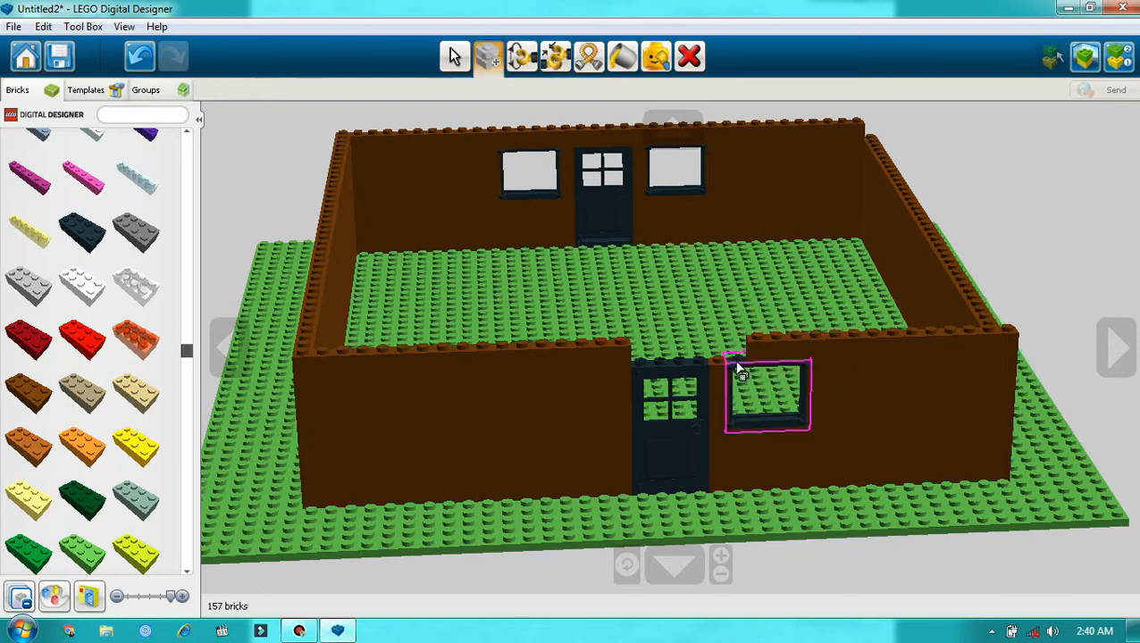
# Step: Continue the one-window wall's course over the frame's end and the gap with brown 1x1 bricks, and over the door with a 1x3
pyautogui.click(720, 367)
pyautogui.click(735, 364)
pyautogui.click(726, 370)
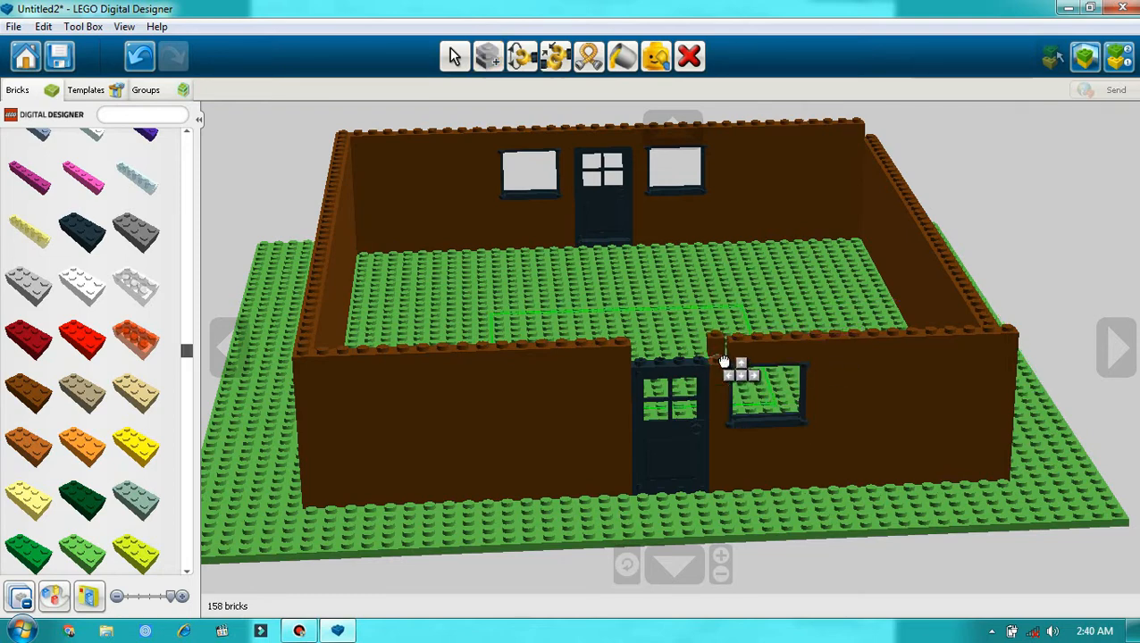
pyautogui.click(728, 370)
pyautogui.click(784, 357)
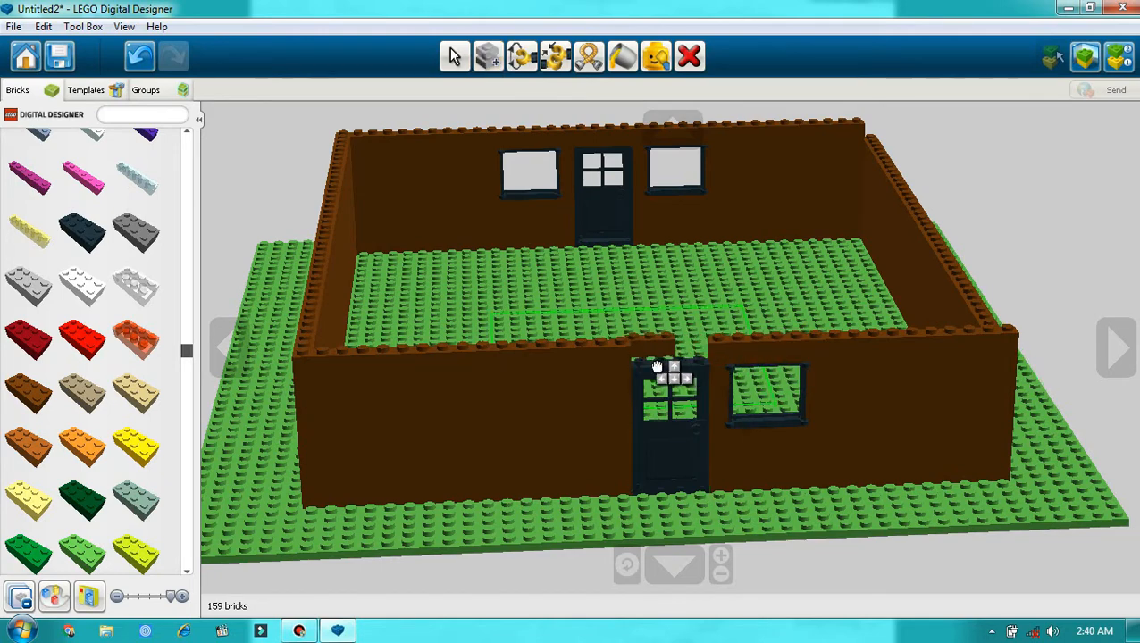
pyautogui.press('Escape')
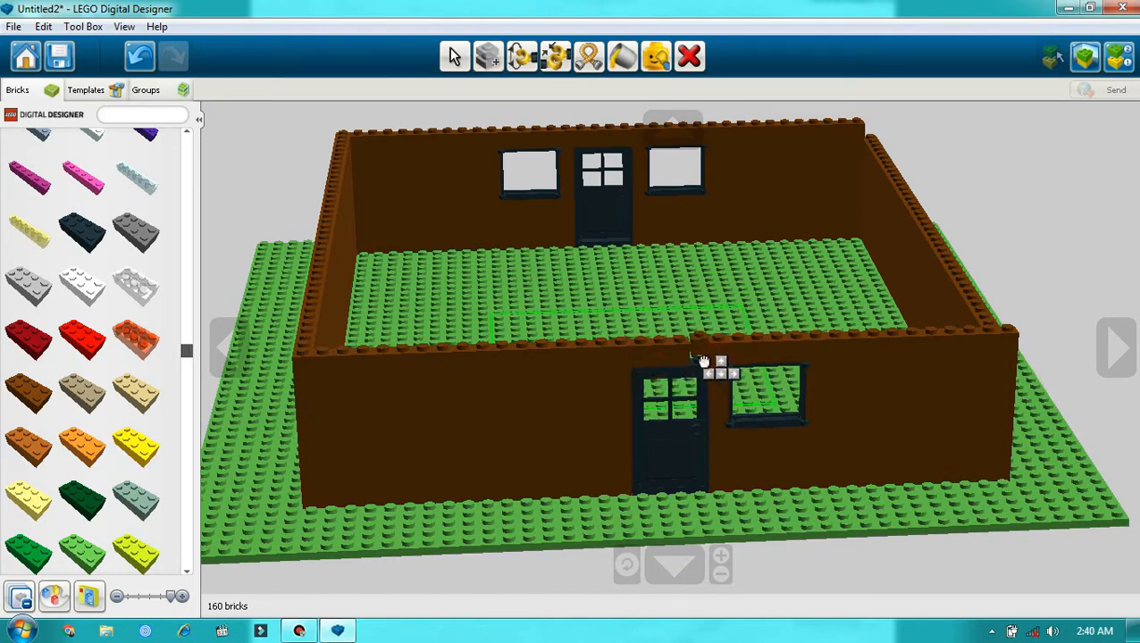
# Step: Fill the last gap in the side wall's top course with a cloned brown 1x8 brick
pyautogui.press('c')
pyautogui.click(898, 361)
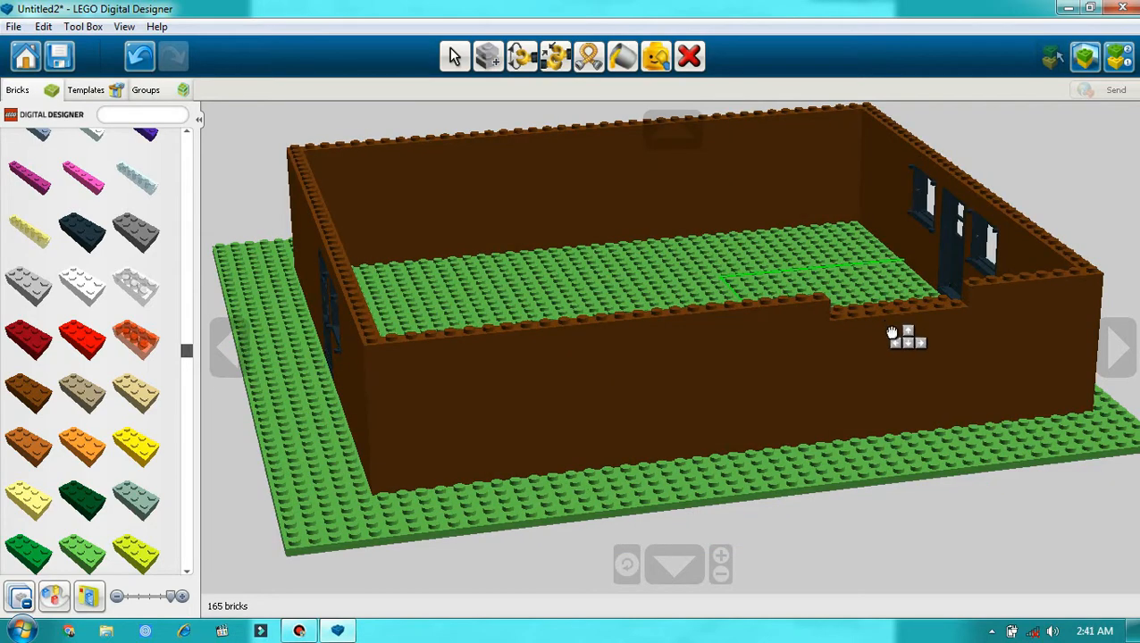
pyautogui.click(909, 319)
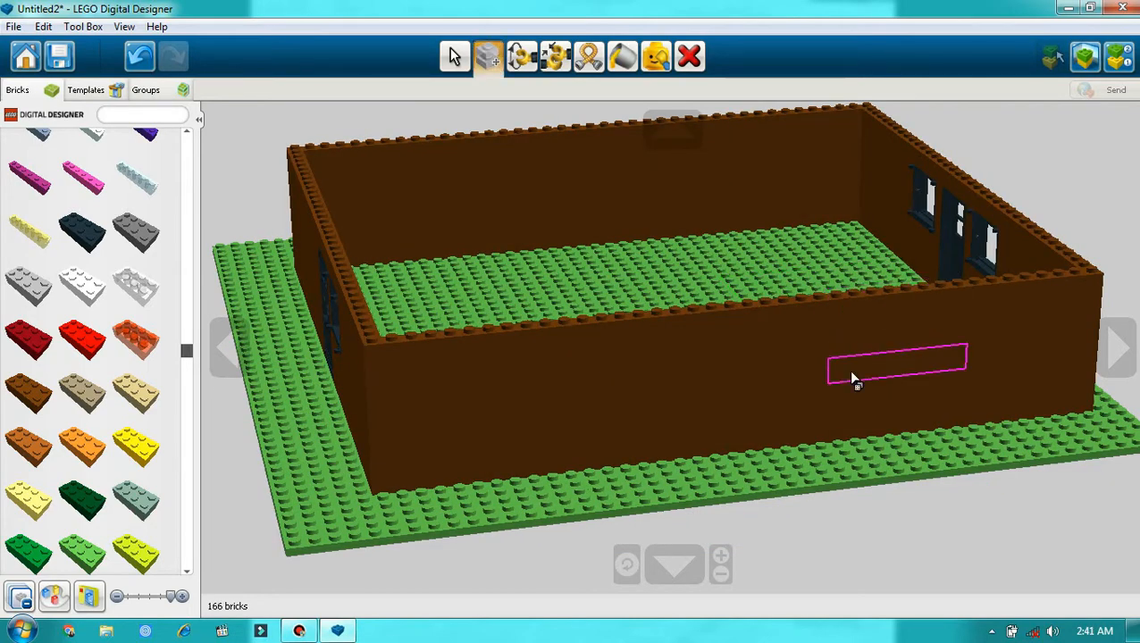
# Step: Examine the walls, doors and windows of the house from all sides
pyautogui.click(1115, 353)
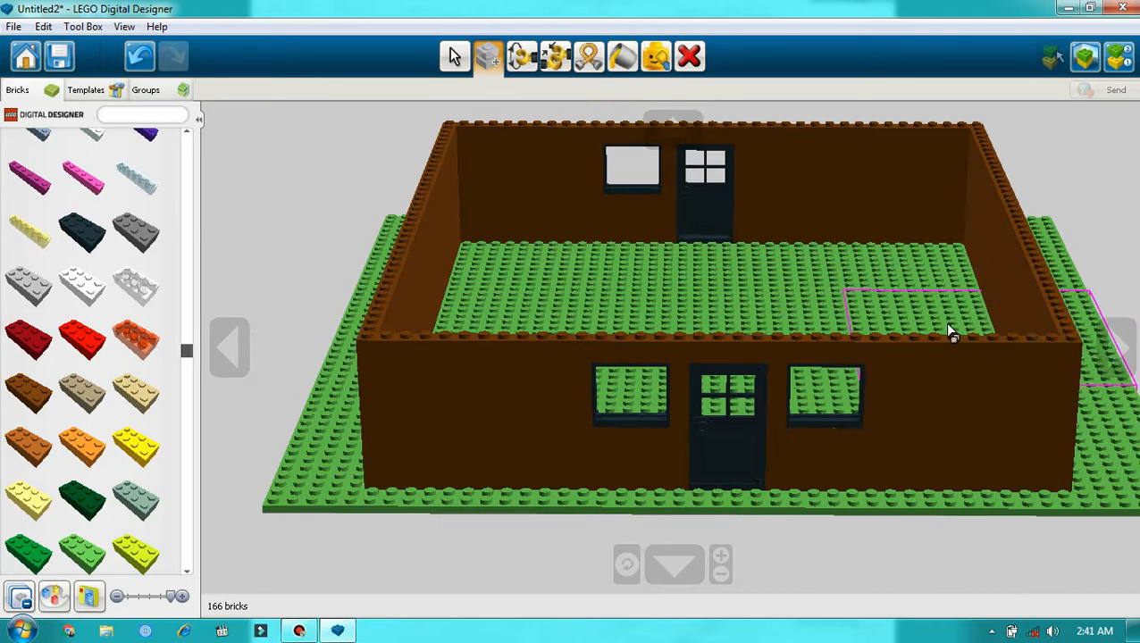
pyautogui.click(1116, 334)
pyautogui.click(1118, 334)
pyautogui.click(1118, 334)
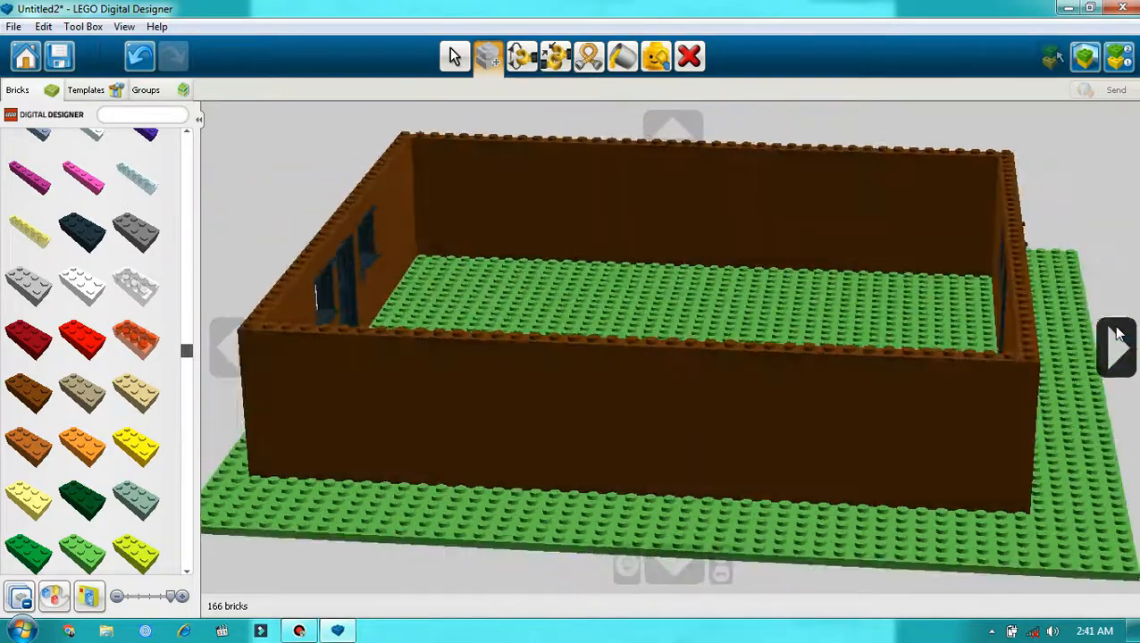
pyautogui.click(1118, 334)
pyautogui.click(1118, 334)
pyautogui.click(1118, 334)
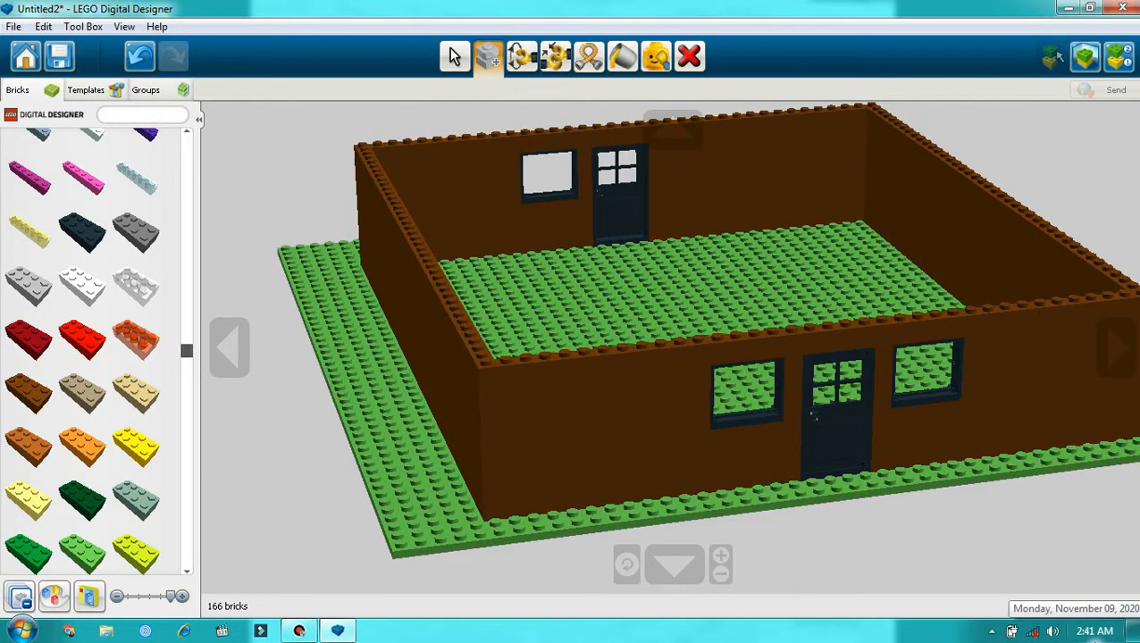
# Step: Inspect the finished brown walls and the base around the house's corners from several angles and distances
pyautogui.click(1128, 348)
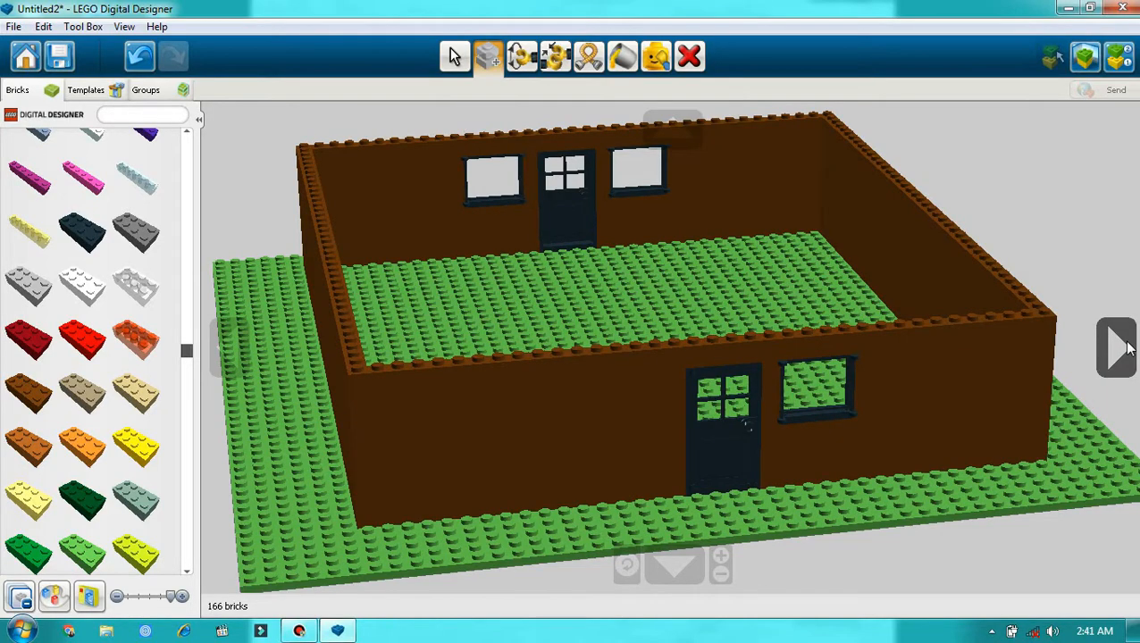
pyautogui.click(1127, 348)
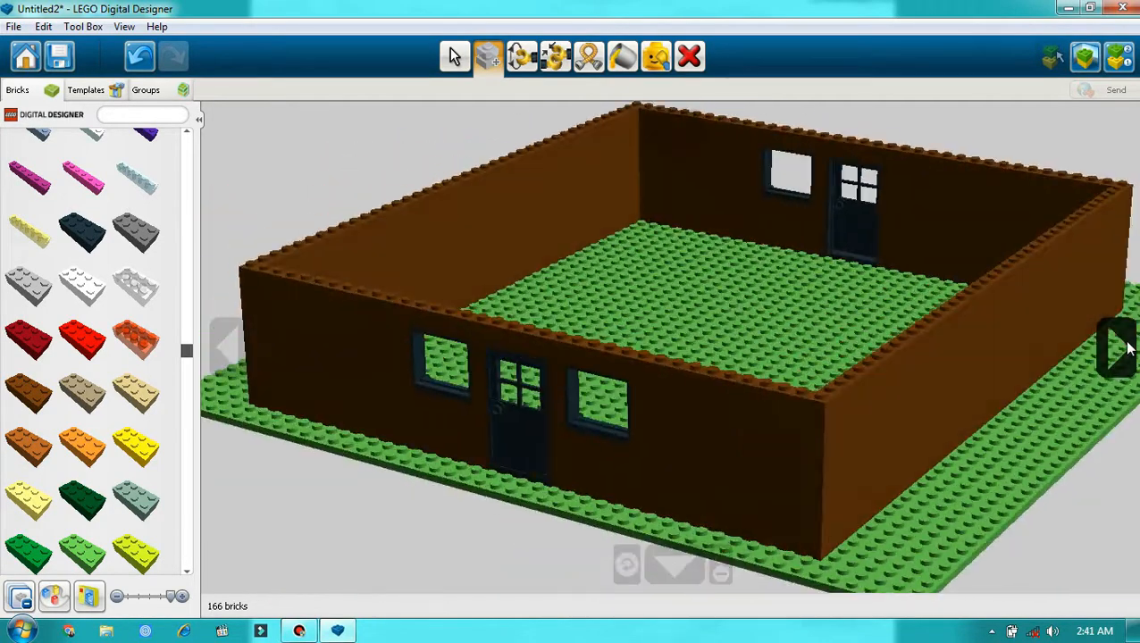
pyautogui.scroll(-3, 663, 541)
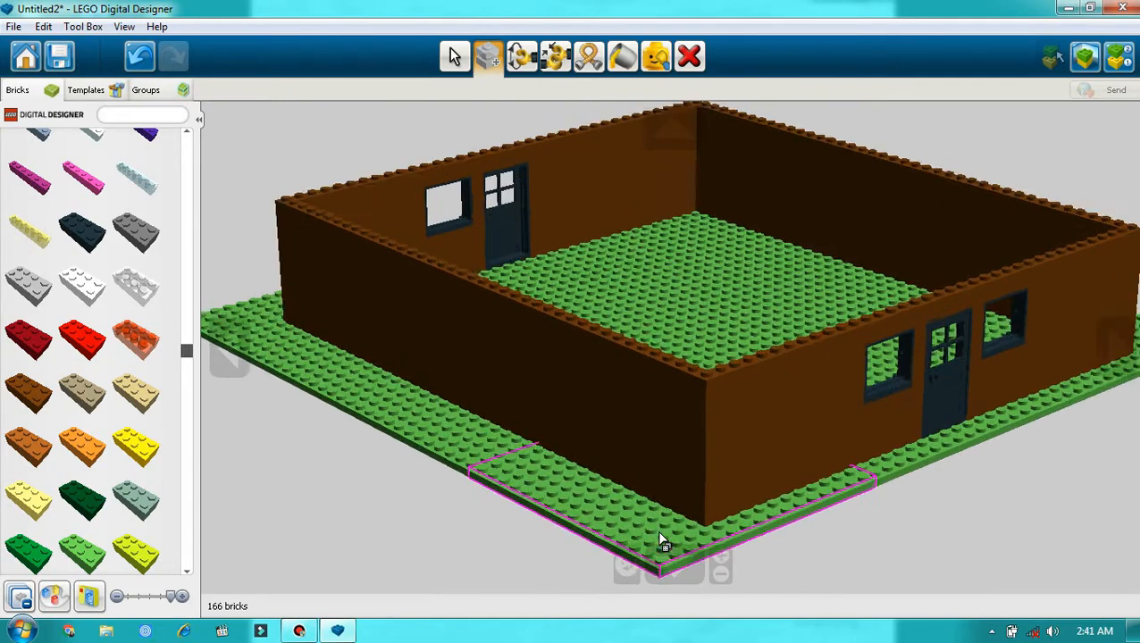
pyautogui.scroll(3, 661, 542)
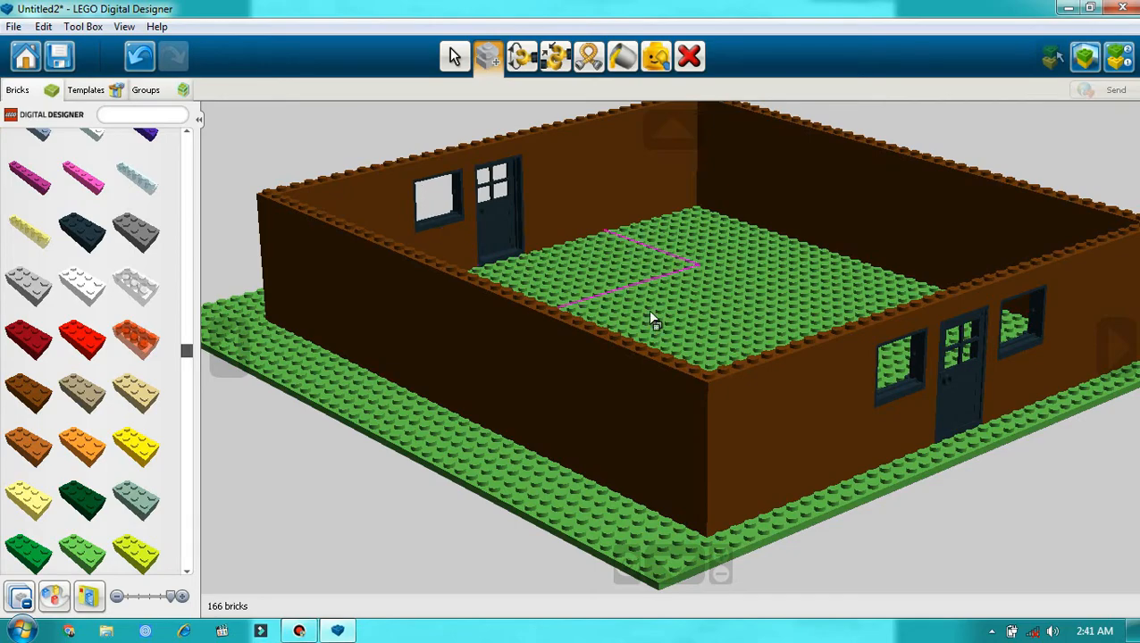
pyautogui.click(1123, 350)
pyautogui.click(1127, 353)
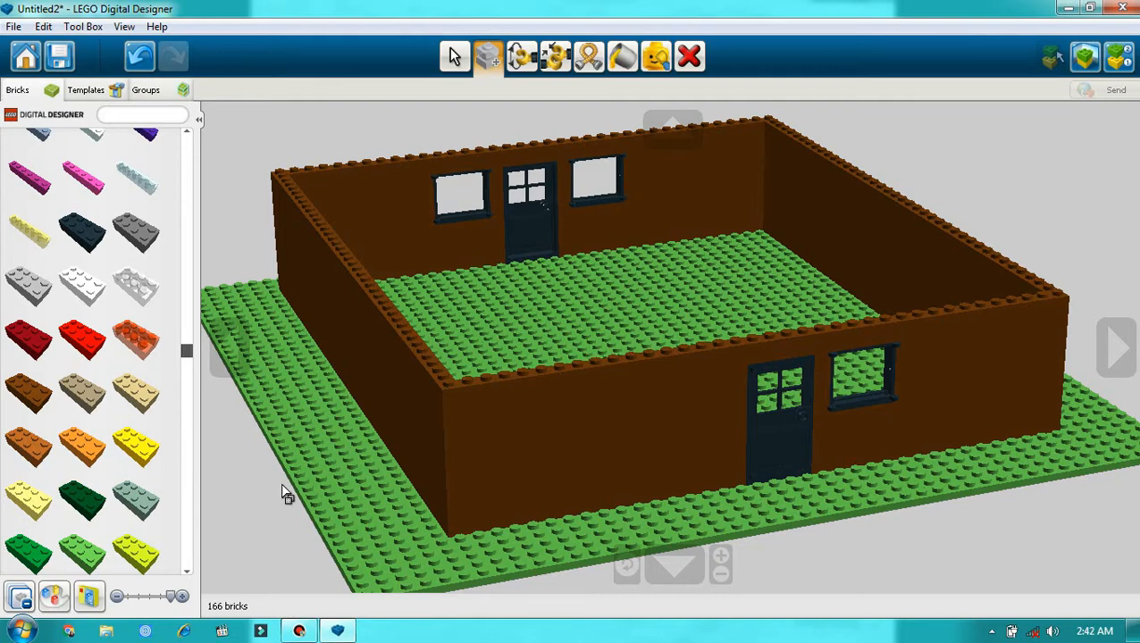
# Step: Save the model as an LXF file named "Karya Pertama" followed by the maker's name and "1A"
pyautogui.click(59, 62)
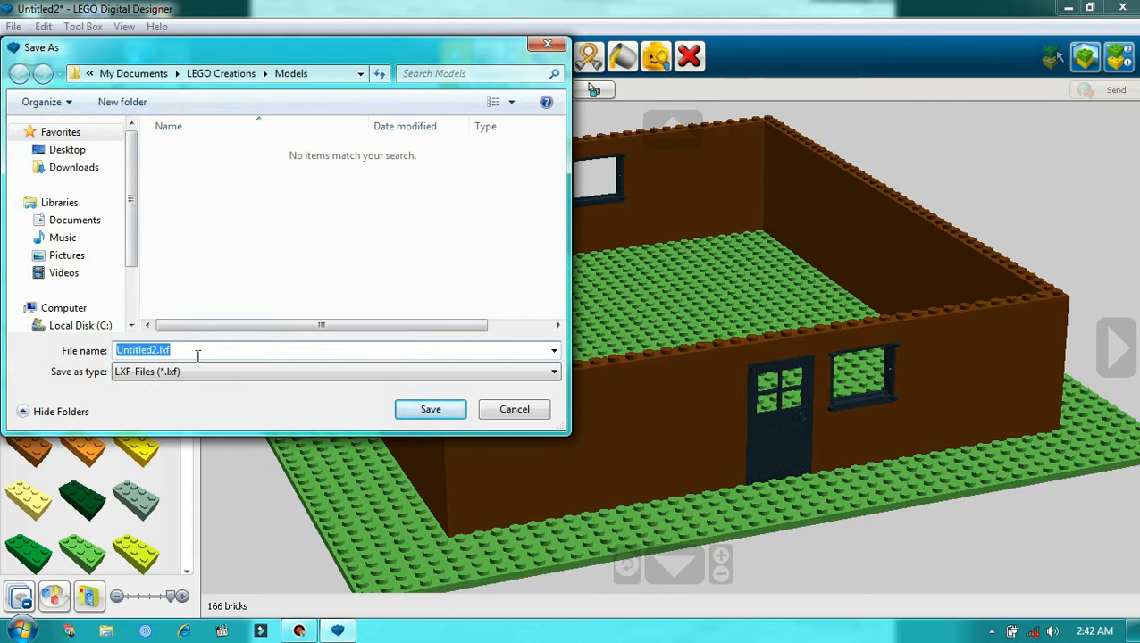
pyautogui.write('Karya')
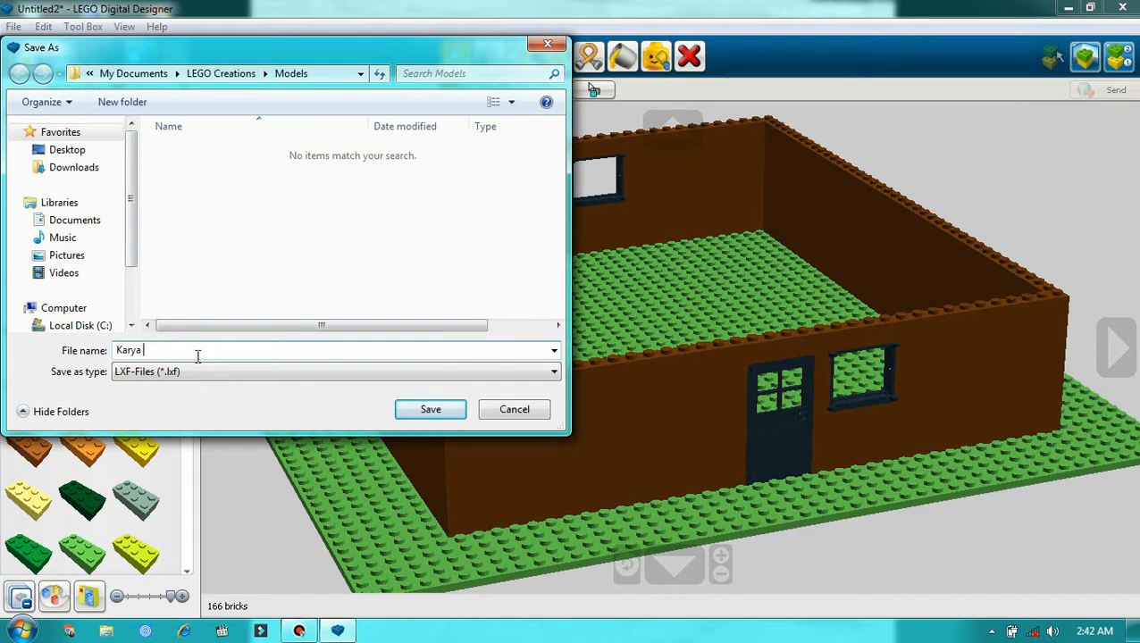
pyautogui.write(' Pertama Maruli 1A')
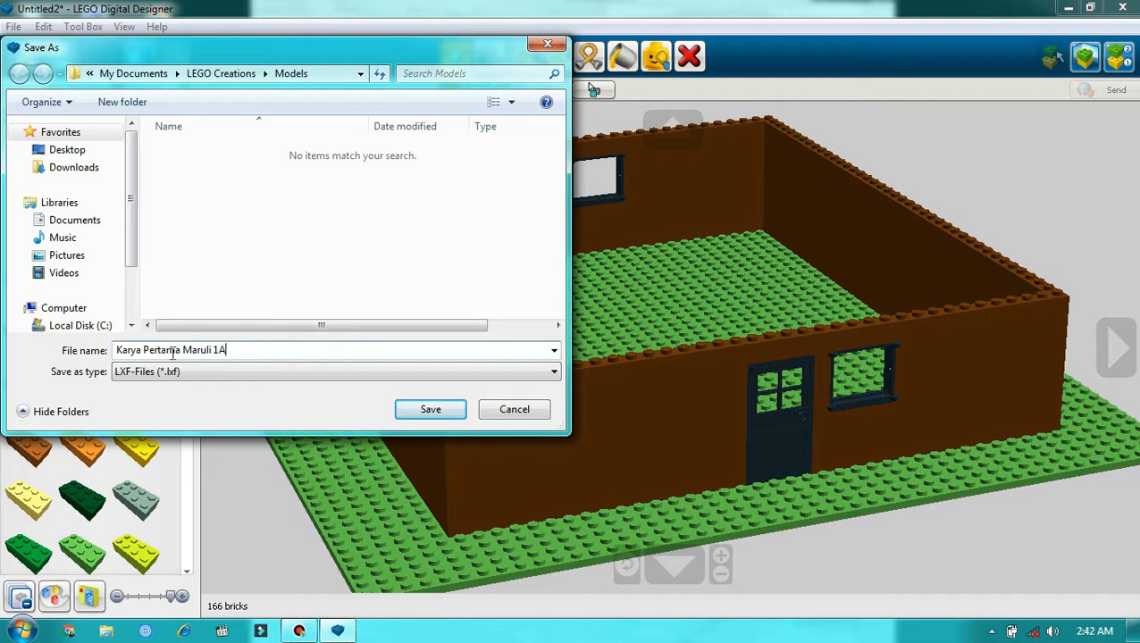
pyautogui.click(420, 409)
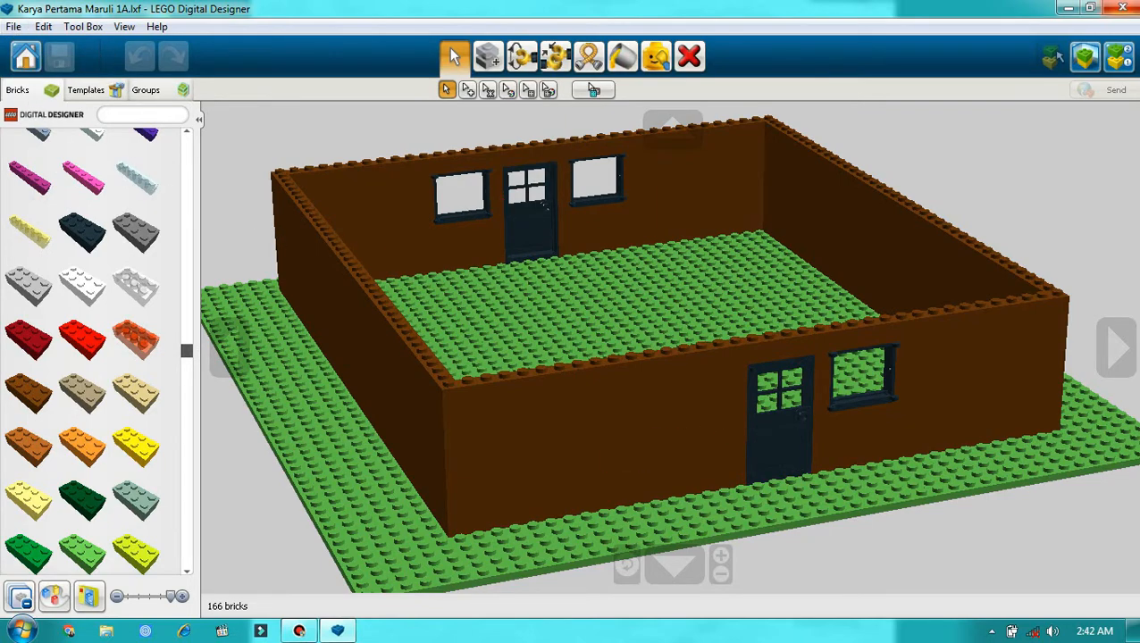
# Step: Close LEGO Digital Designer and relaunch it in offline mode
pyautogui.click(1122, 8)
pyautogui.press('super')
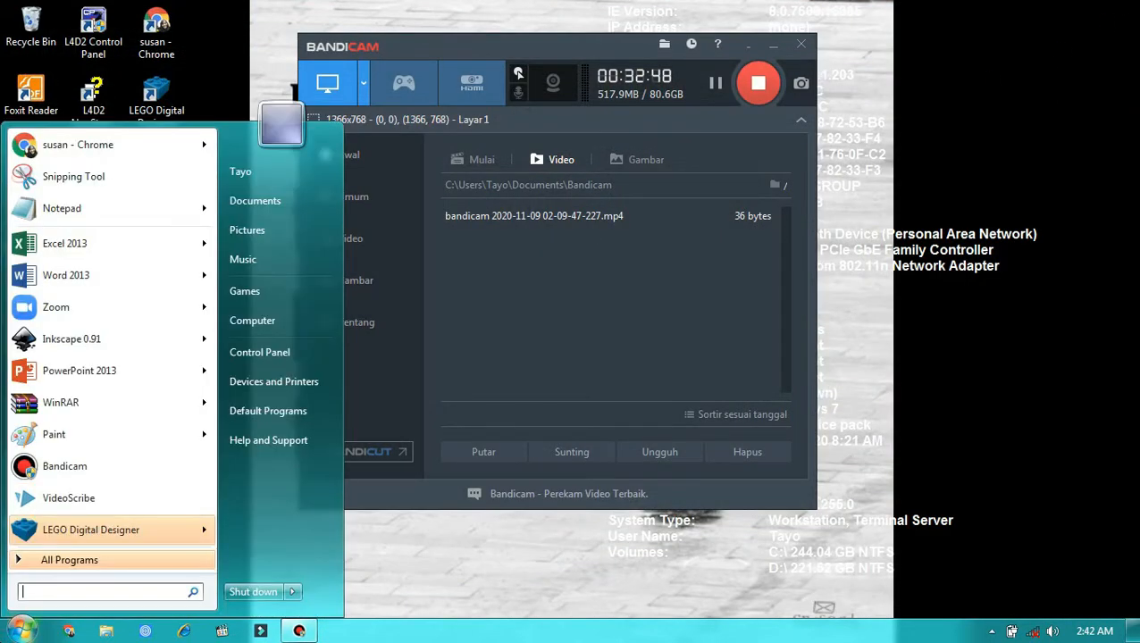
pyautogui.click(63, 529)
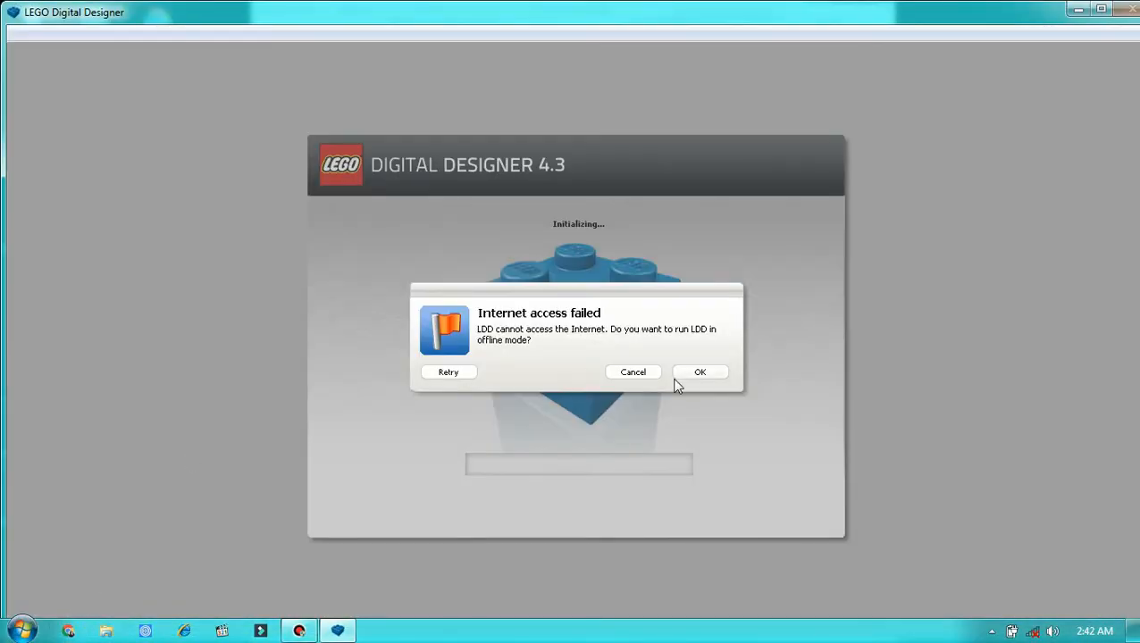
pyautogui.click(686, 374)
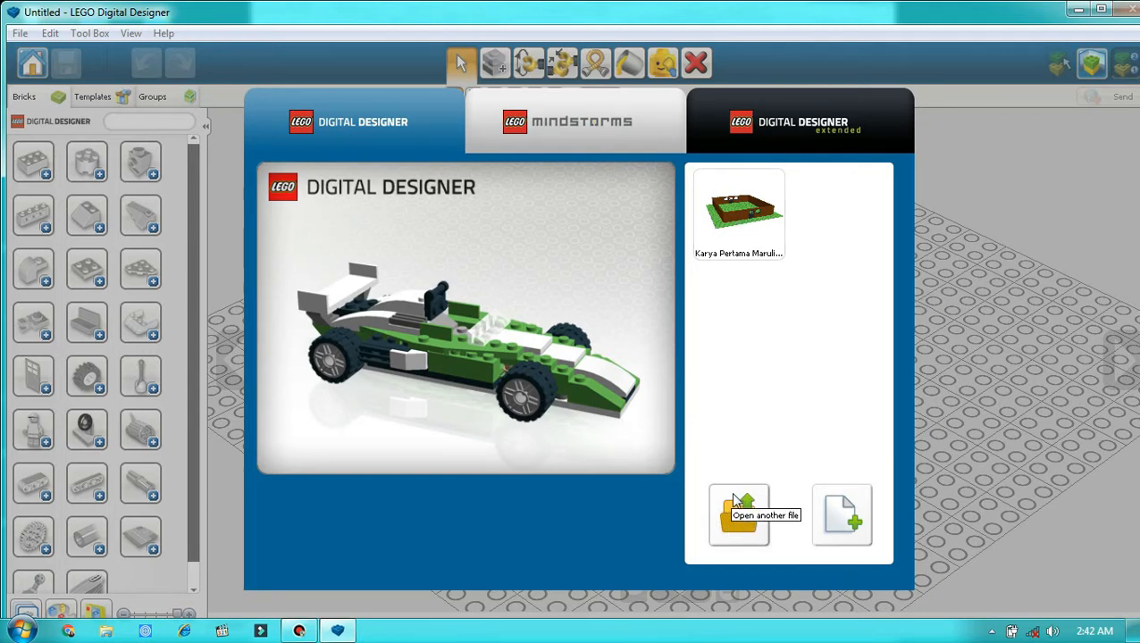
# Step: Open the saved "Karya Pertama" house model from the Models folder
pyautogui.click(733, 499)
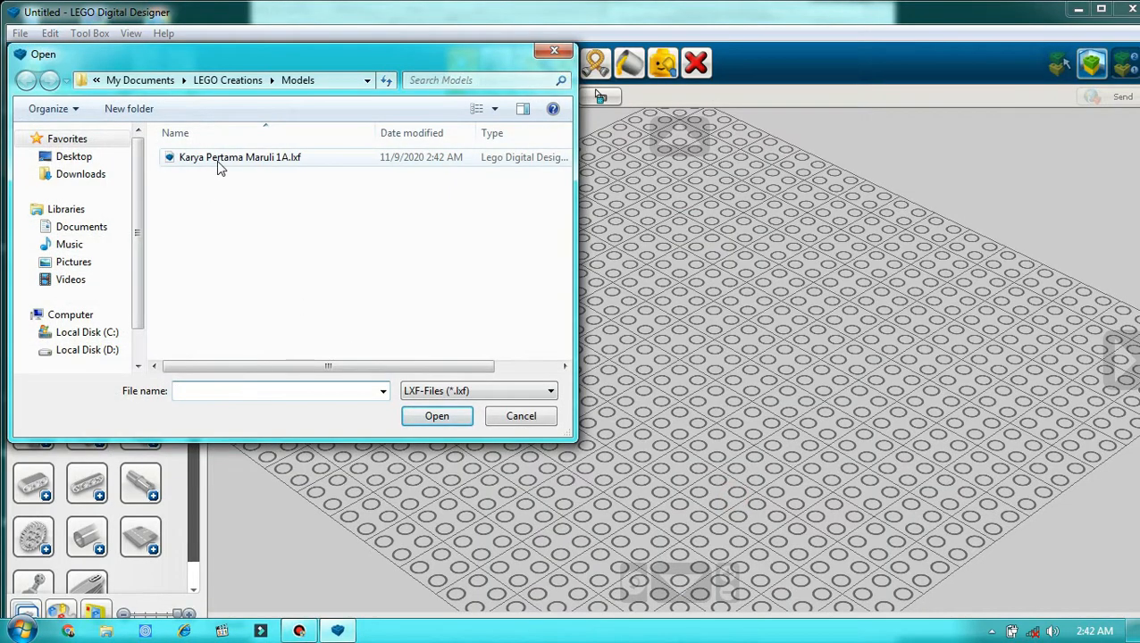
pyautogui.click(186, 158)
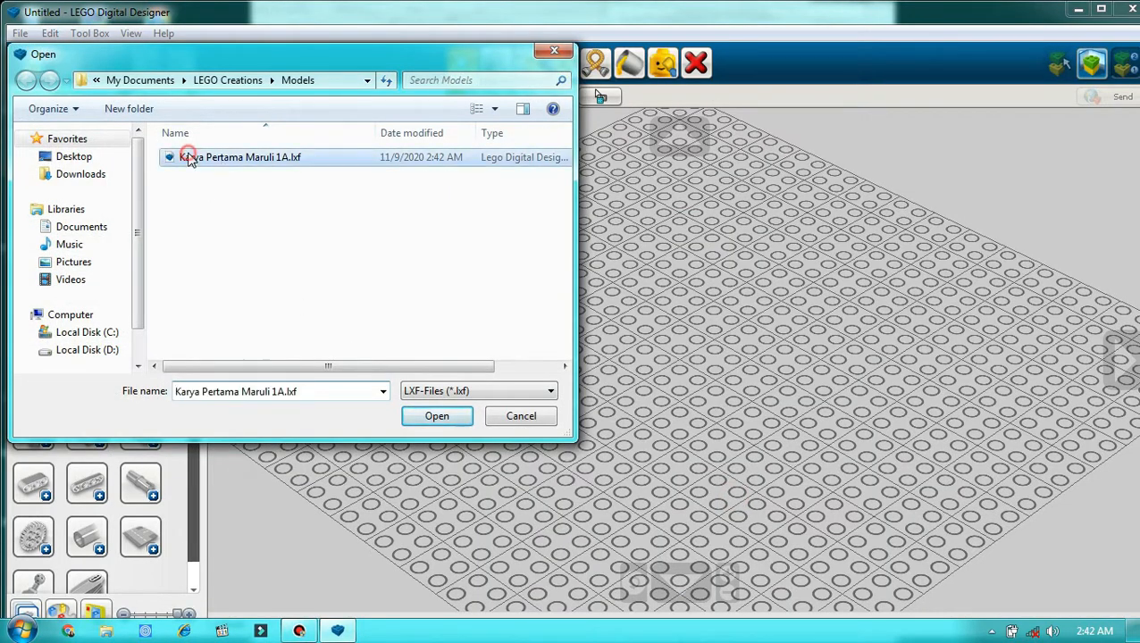
pyautogui.click(427, 416)
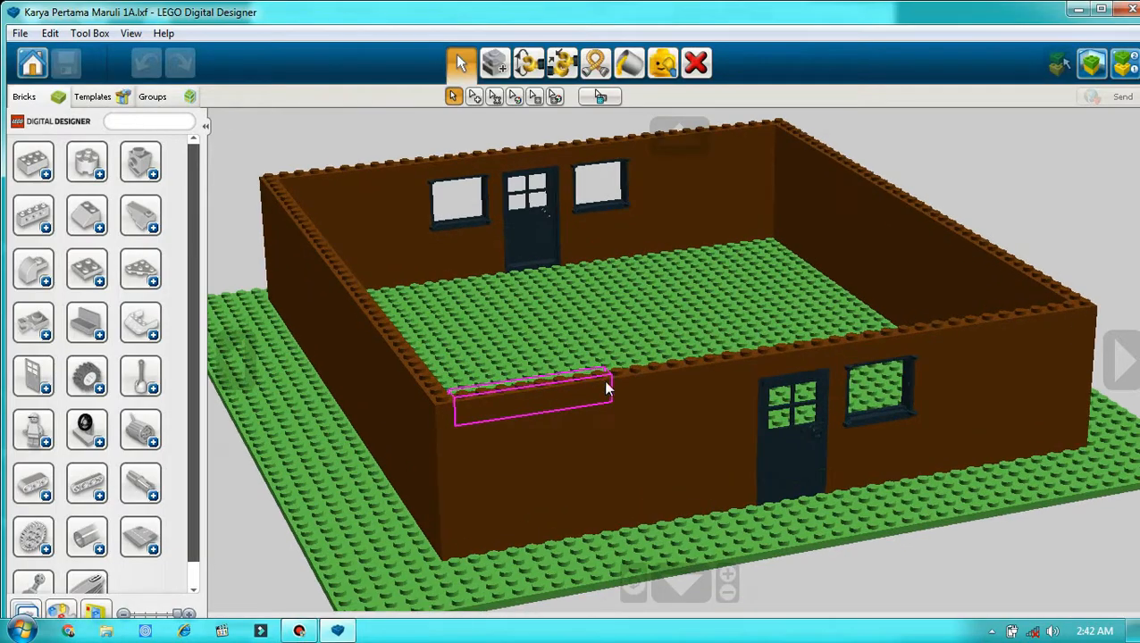
# Step: Examine the reopened house model from different sides, from higher up and from a lower angle
pyautogui.click(1137, 360)
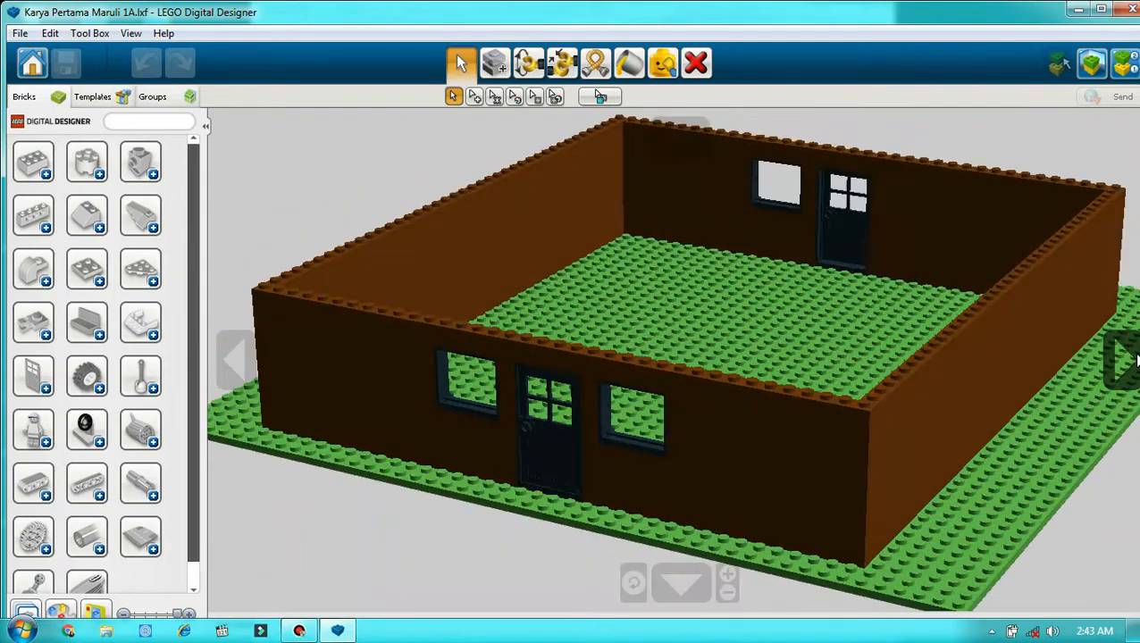
pyautogui.click(1136, 360)
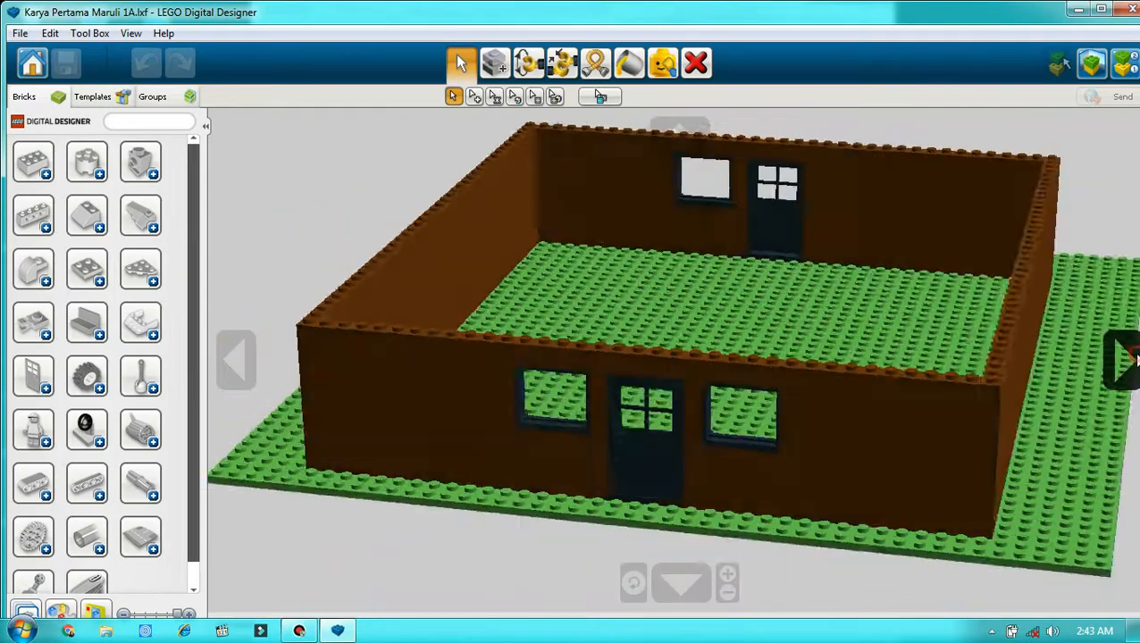
pyautogui.click(676, 571)
pyautogui.scroll(5, 670, 573)
pyautogui.click(694, 137)
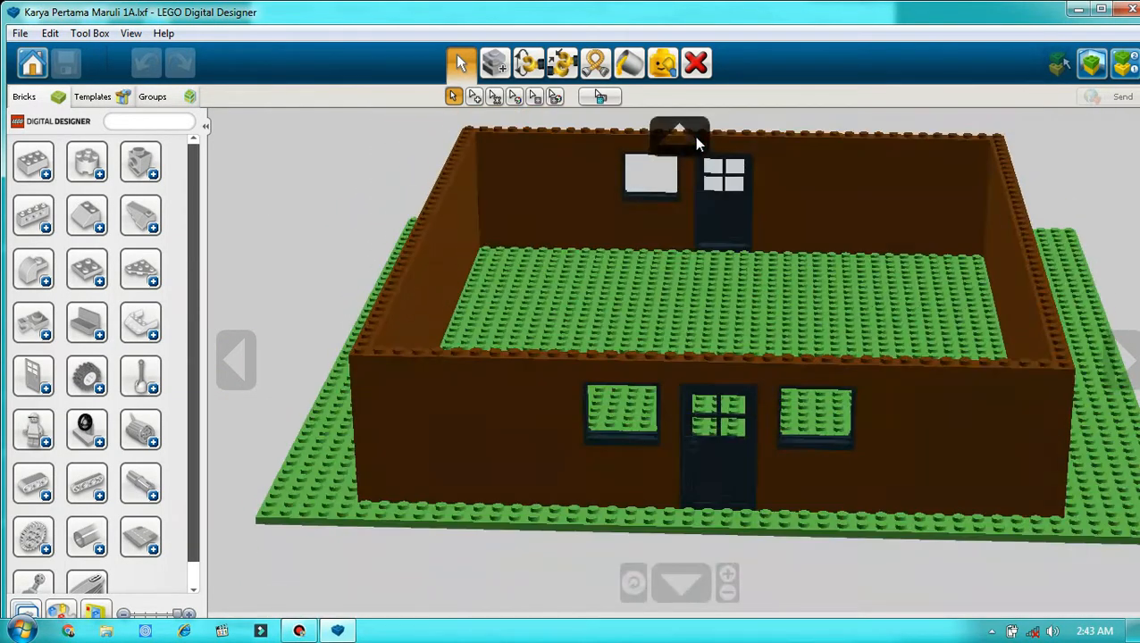
pyautogui.click(694, 138)
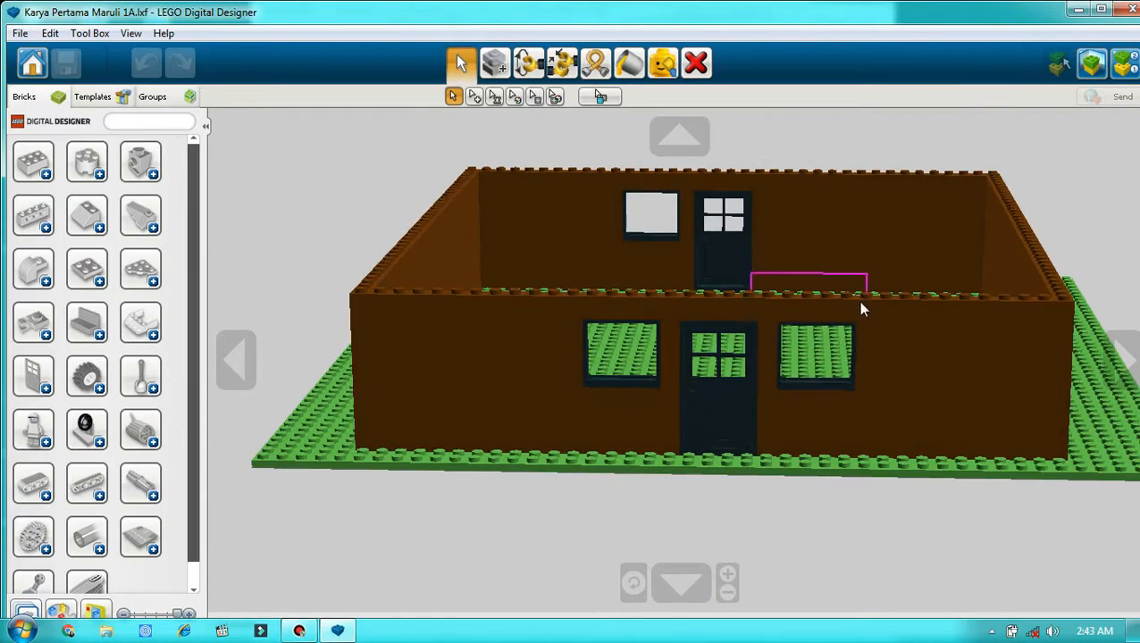
pyautogui.click(1118, 358)
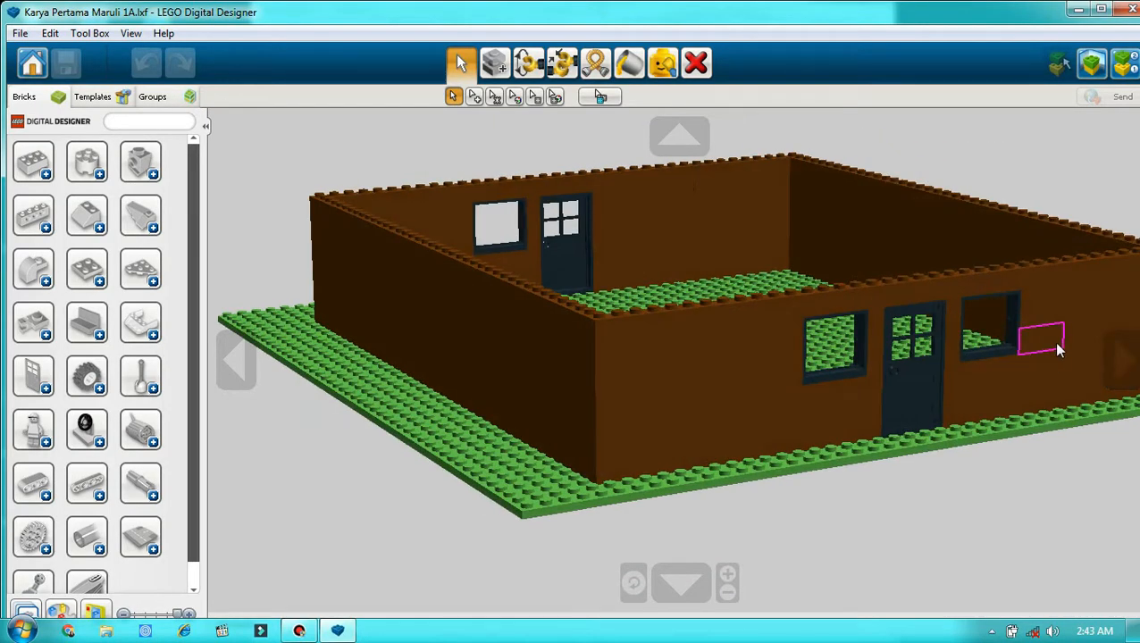